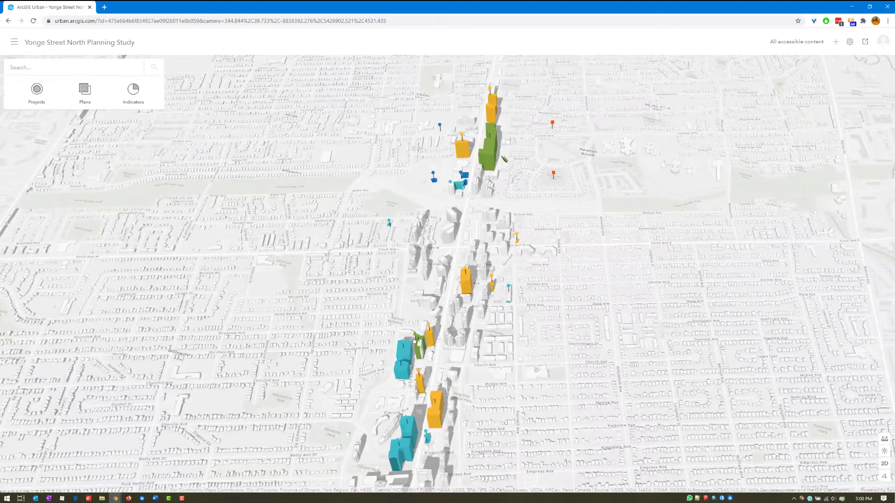
- Add a zoning plan with a four-sided study area around the mall block between Steeles Ave W, Yonge Street and Moore Park Ave
key(Up)
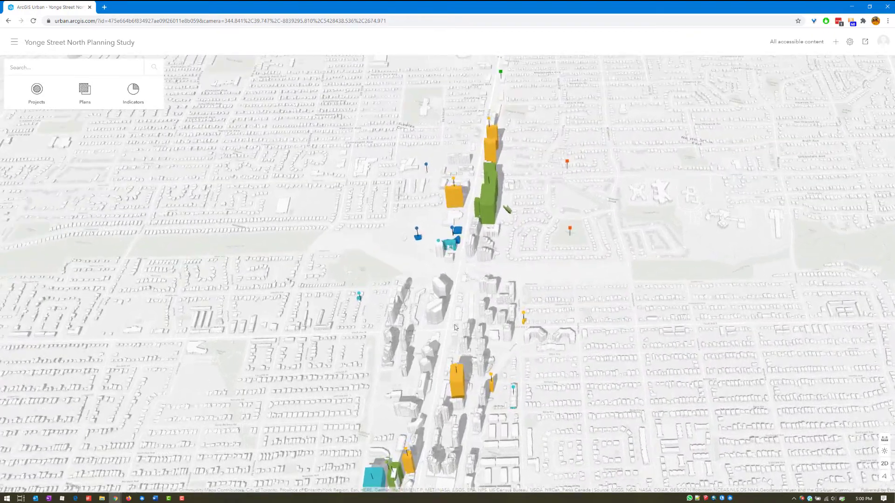
key(Up)
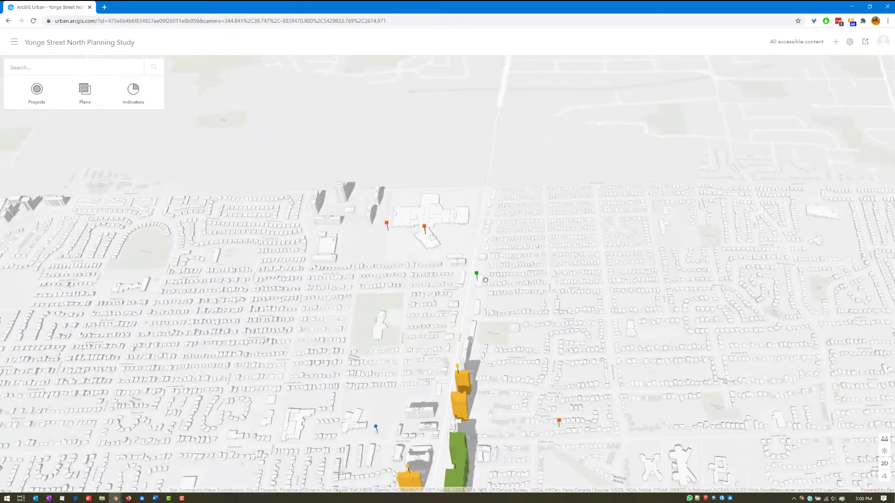
right_drag(491, 251, 497, 321)
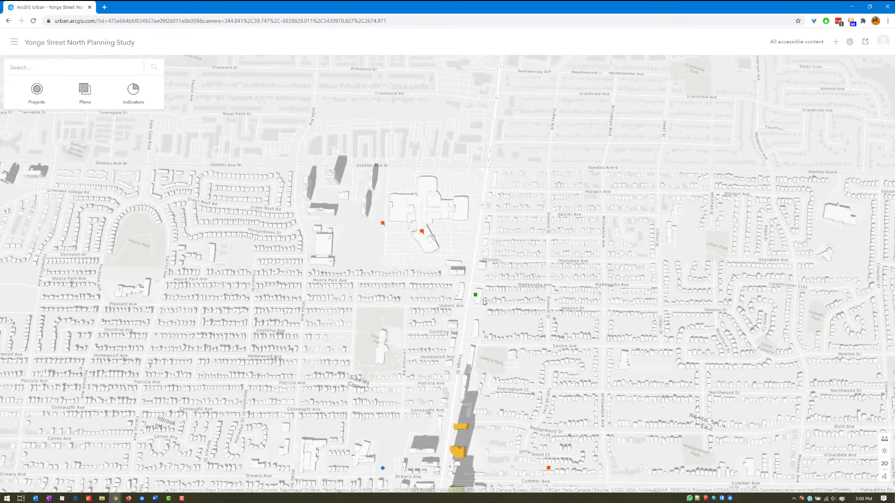
click(836, 46)
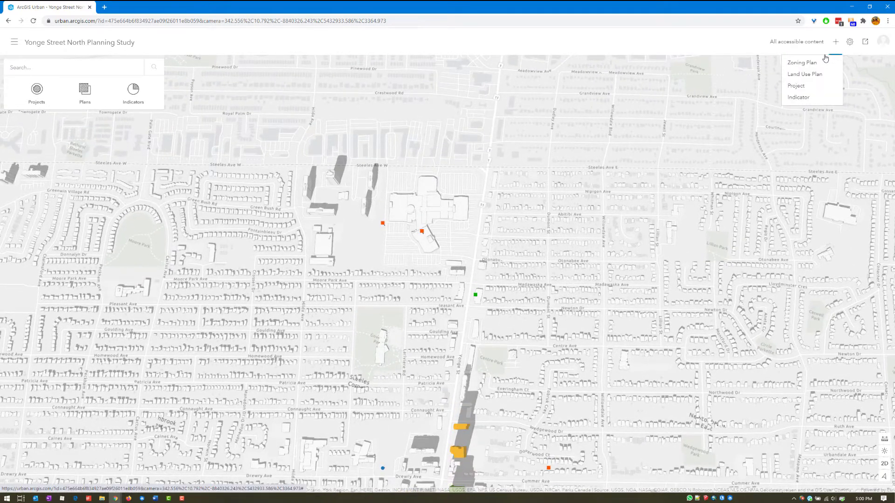
click(810, 65)
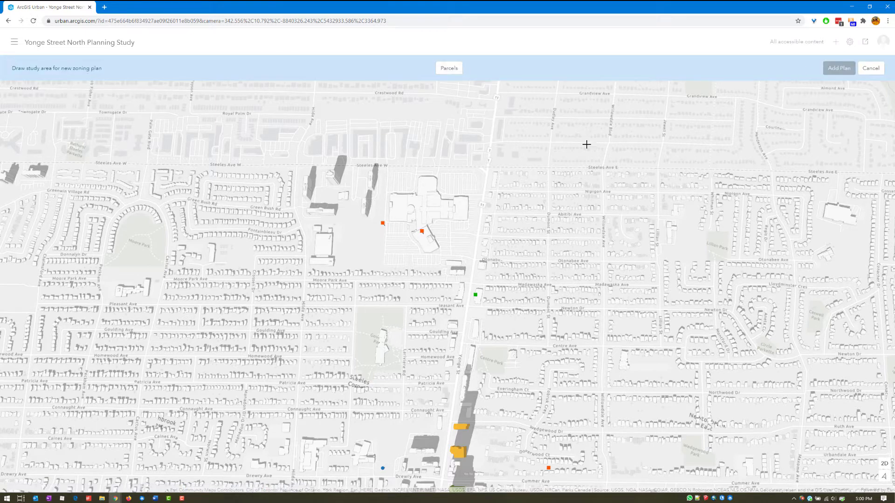
click(488, 168)
click(472, 283)
click(365, 280)
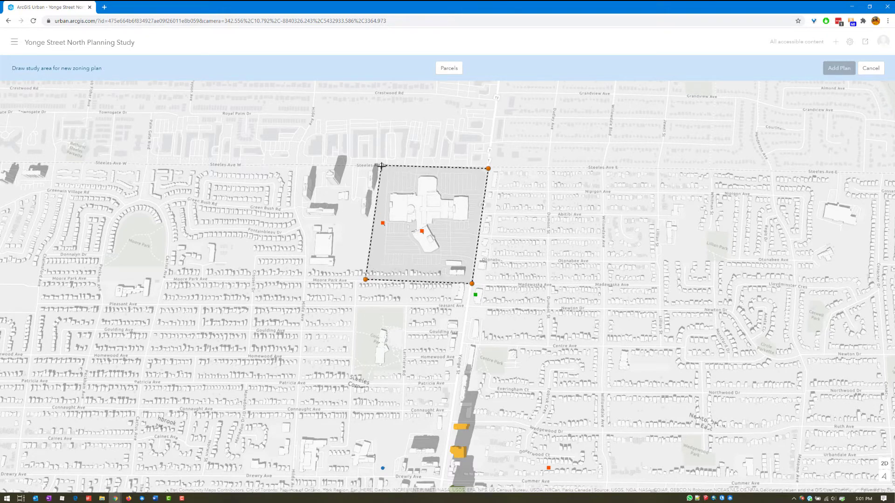
double_click(381, 165)
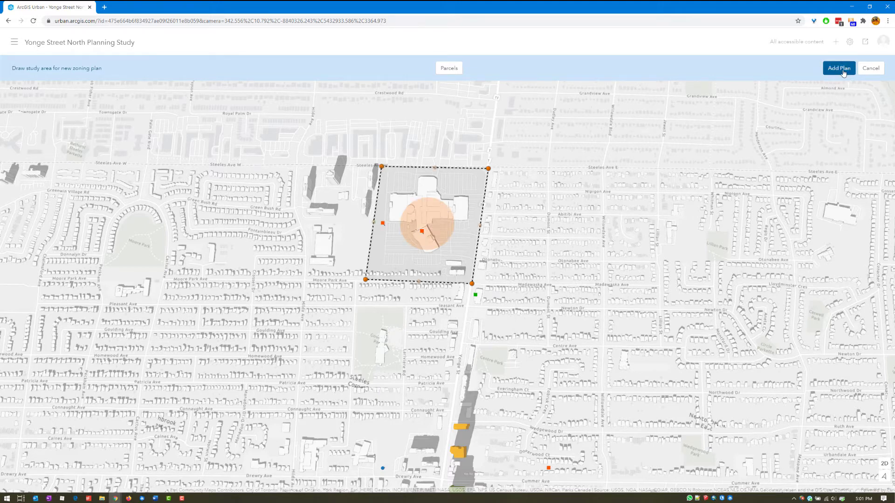
click(839, 68)
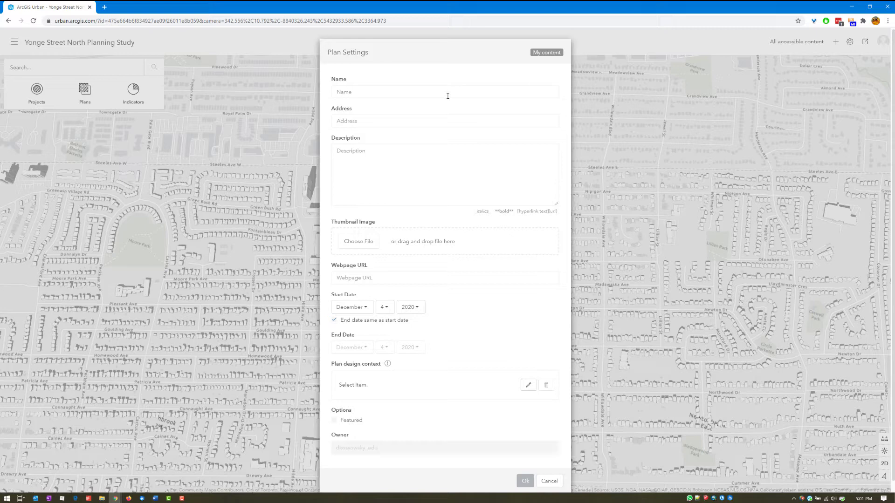
- Name the plan North York Densification, assign NorthYork_SiteDesign_Scene as its design context and save the plan
click(447, 94)
text(North)
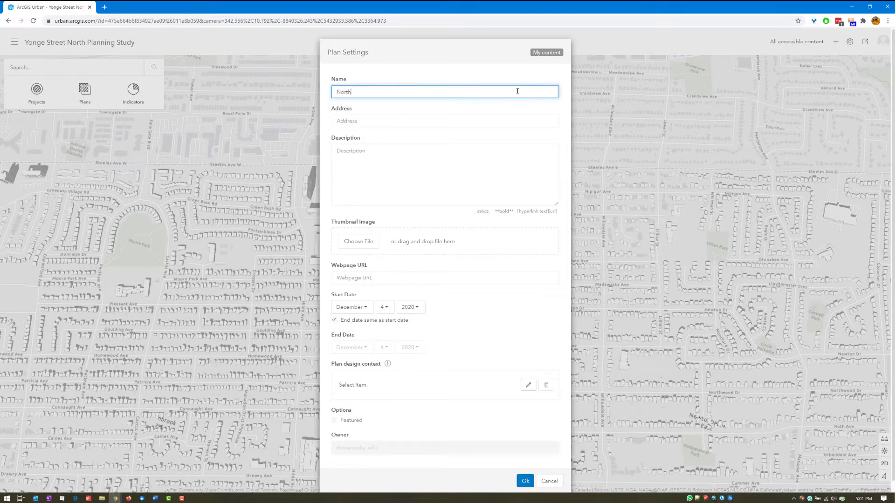
text( York Densification)
scroll(421, 263, down, 1)
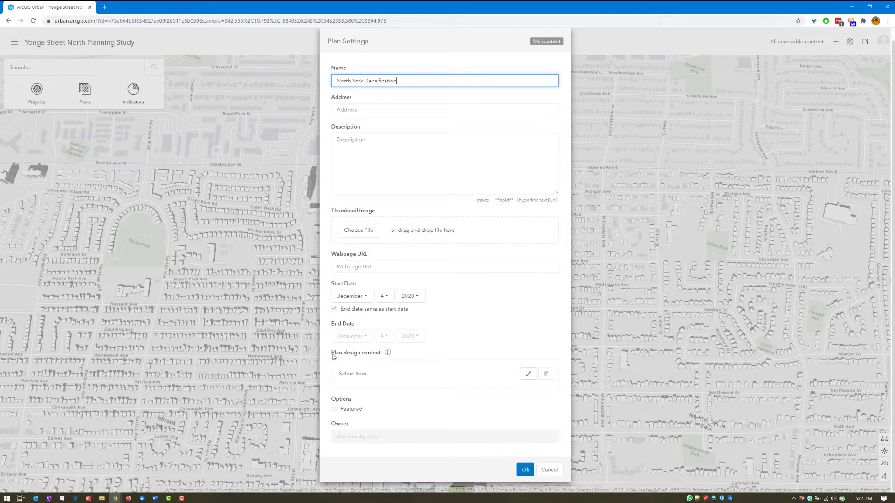
click(529, 374)
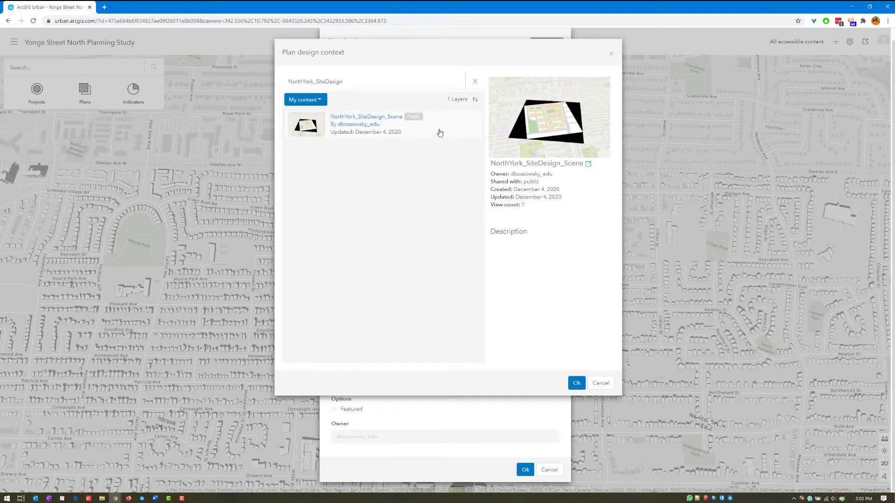
click(576, 384)
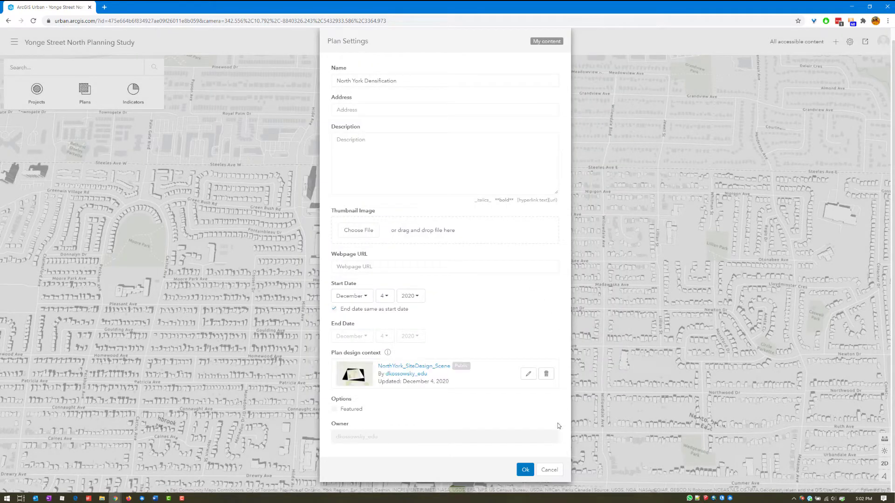
click(525, 471)
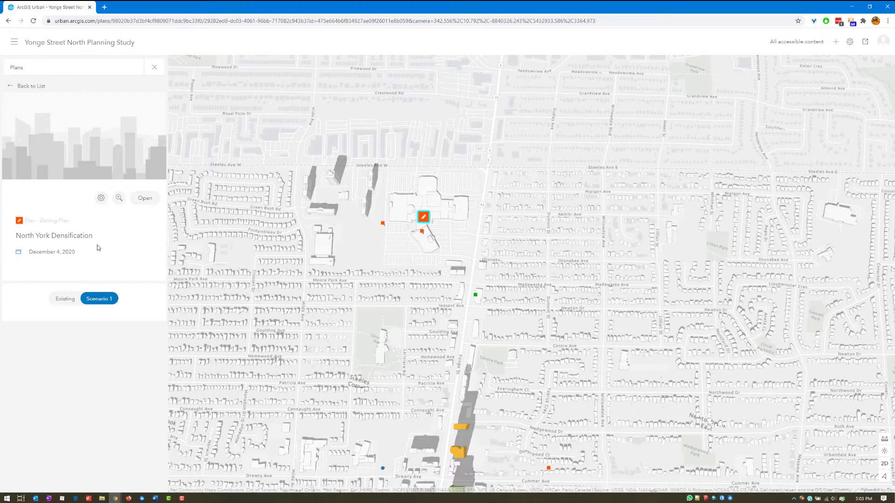
- Open the North York Densification plan for editing and hide its NorthYork_SiteDesign1 context layer
click(145, 199)
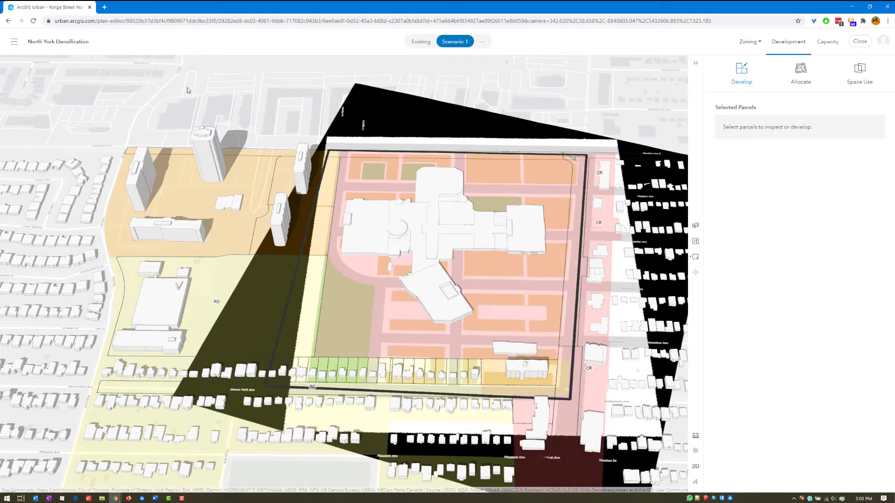
click(14, 41)
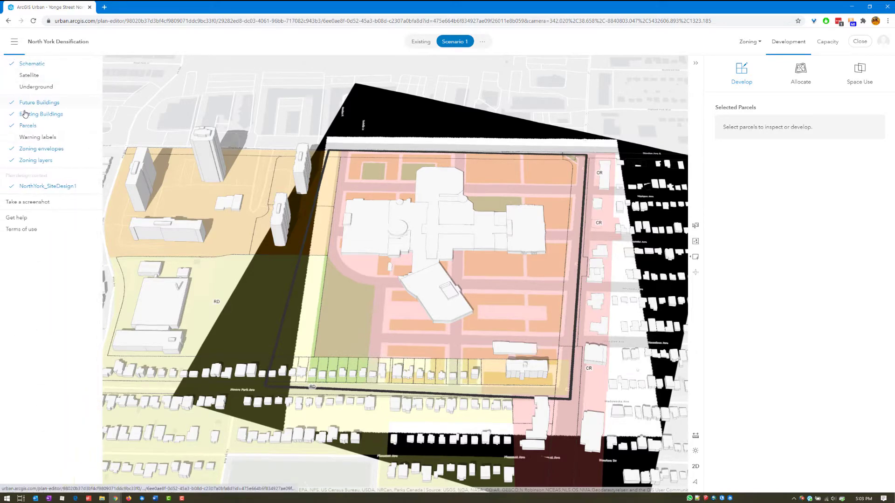
click(33, 187)
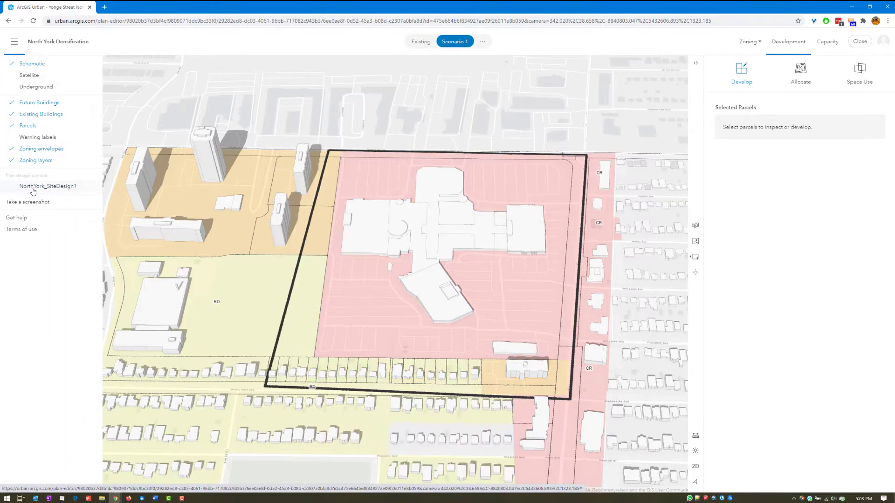
- Inspect the building regulations of the large CR mall parcel and the neighbouring RAC tower parcel
scroll(480, 375, up, 4)
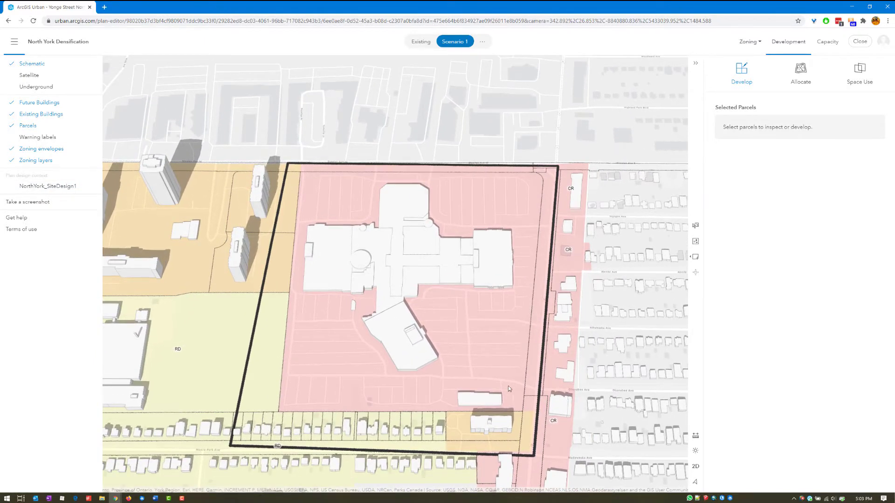
click(520, 377)
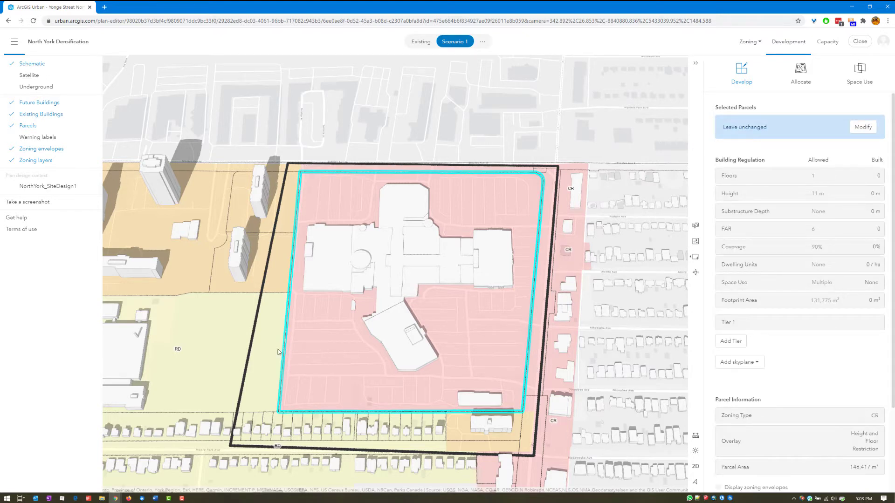
click(269, 361)
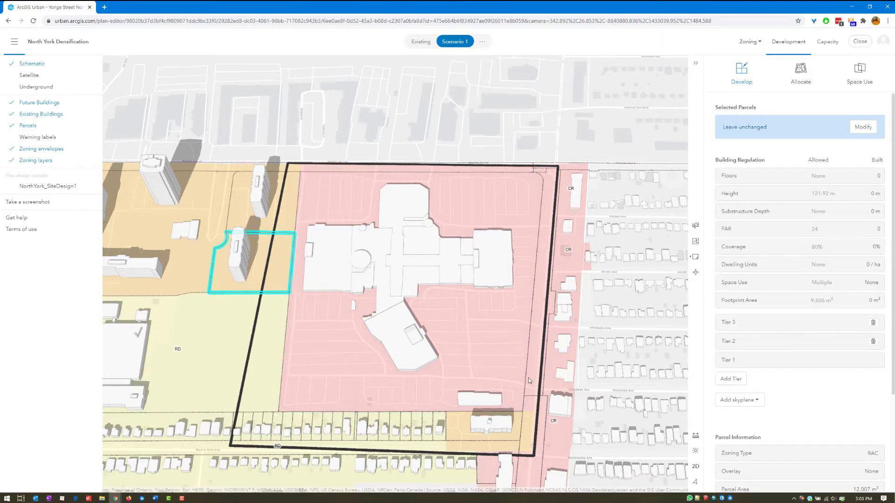
- Mark the existing buildings on the large CR mall parcel as Demolish
click(449, 343)
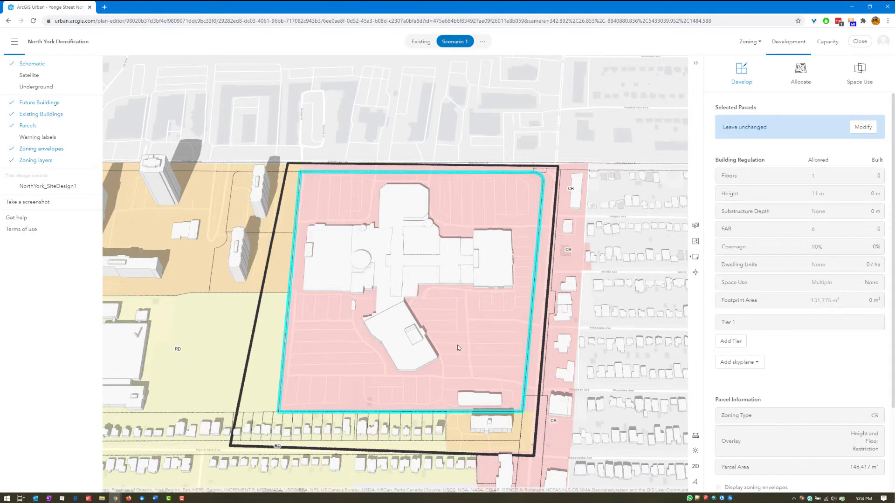
right_drag(445, 356, 442, 320)
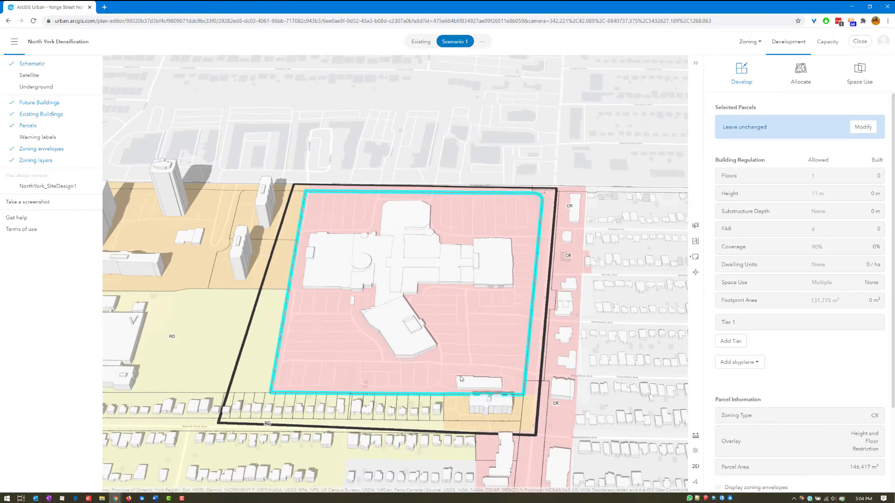
drag(456, 372, 457, 395)
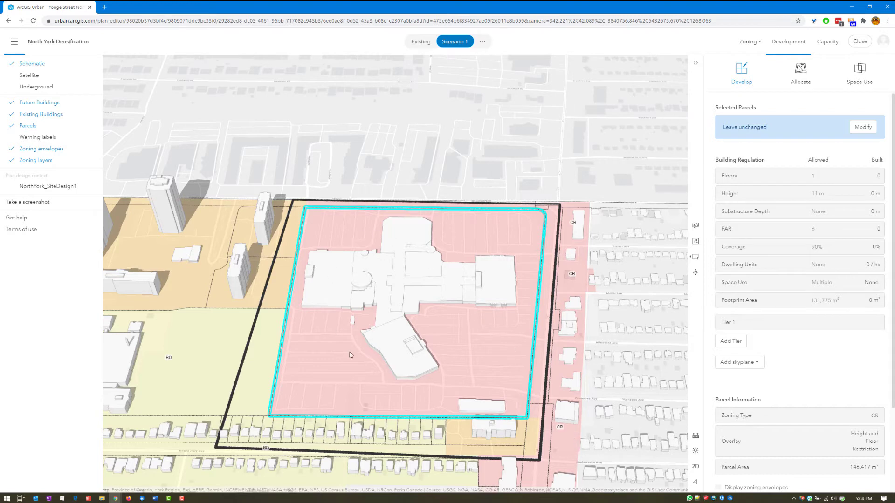
click(863, 127)
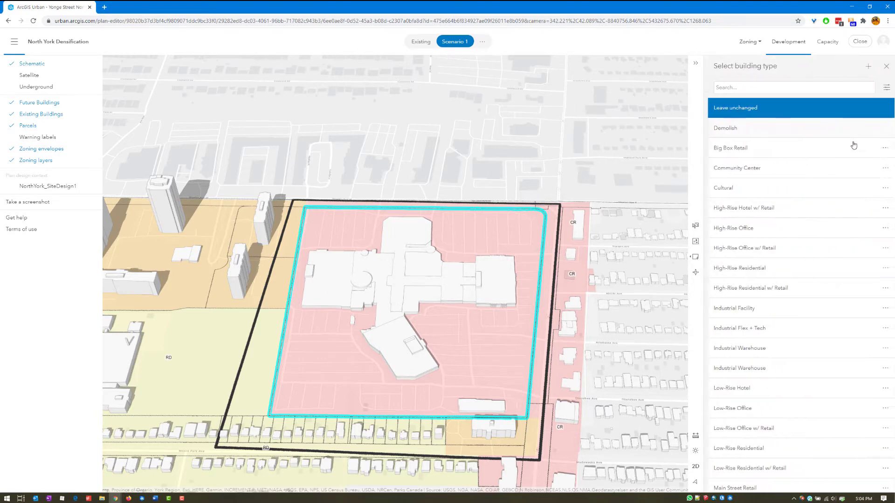
click(767, 132)
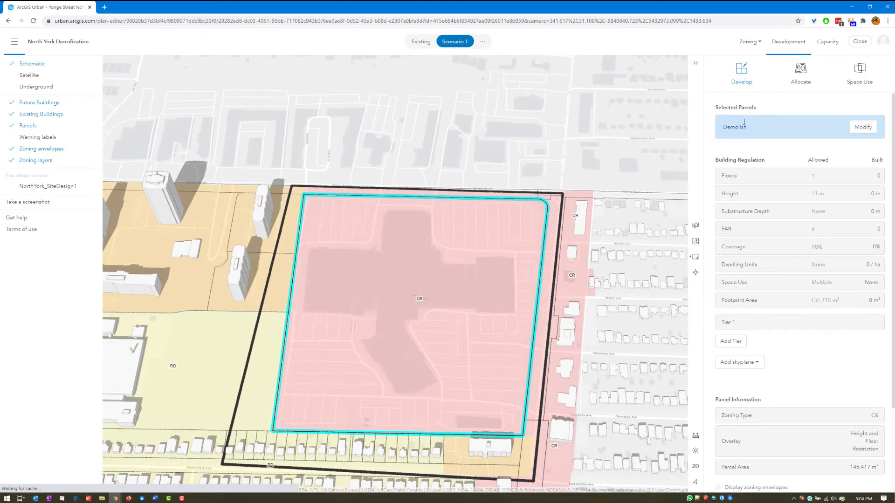
- Start a new zoning type for the mall's CR boundary, labelled NY-Mix, described as North York Mixed Use, with the color #37d3a9
click(747, 42)
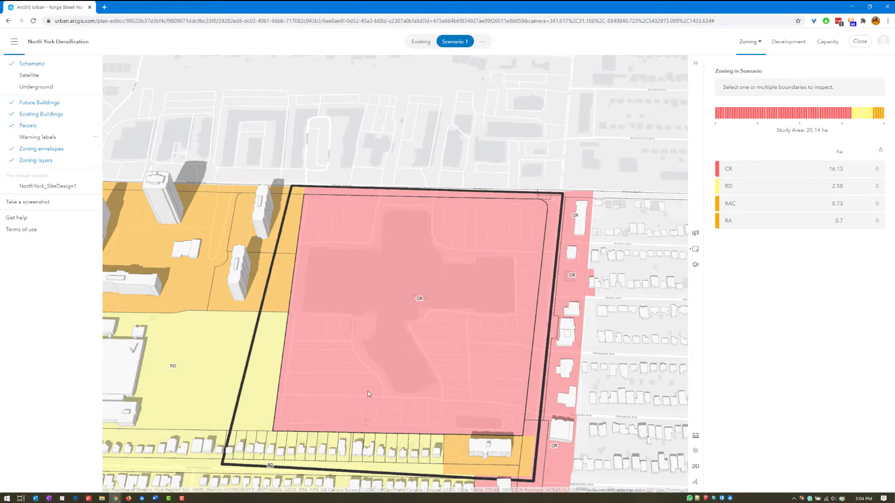
click(439, 400)
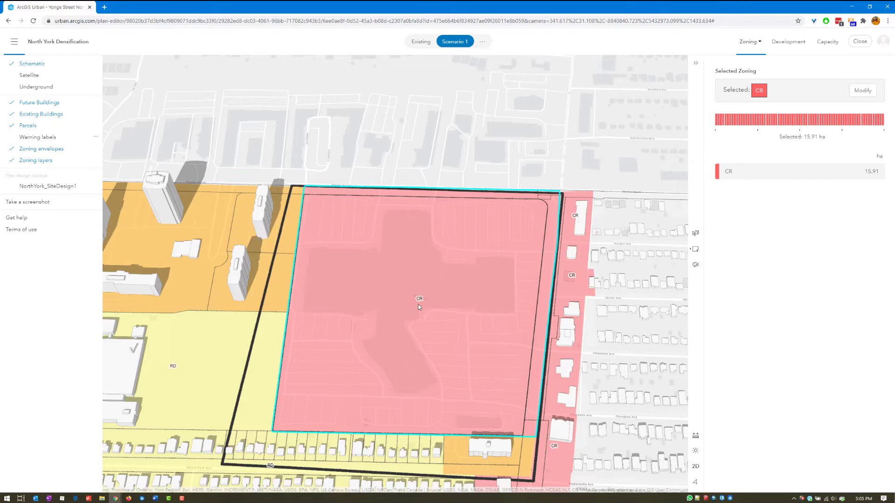
click(857, 91)
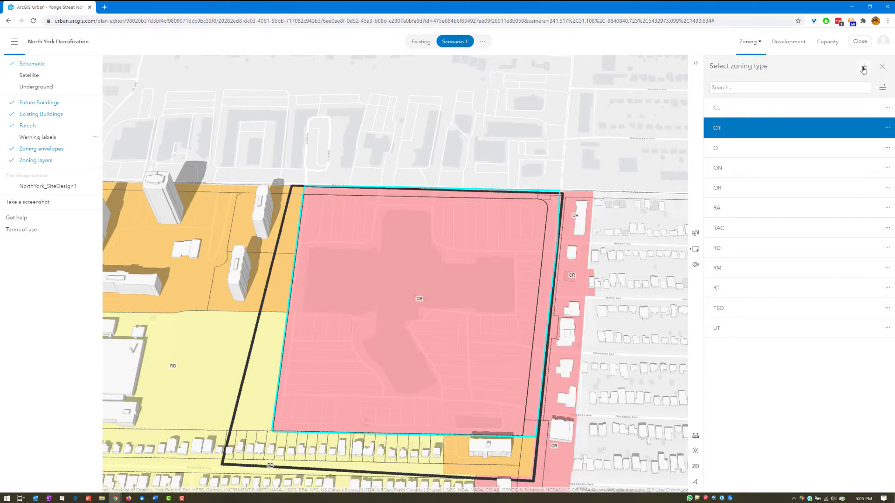
click(864, 67)
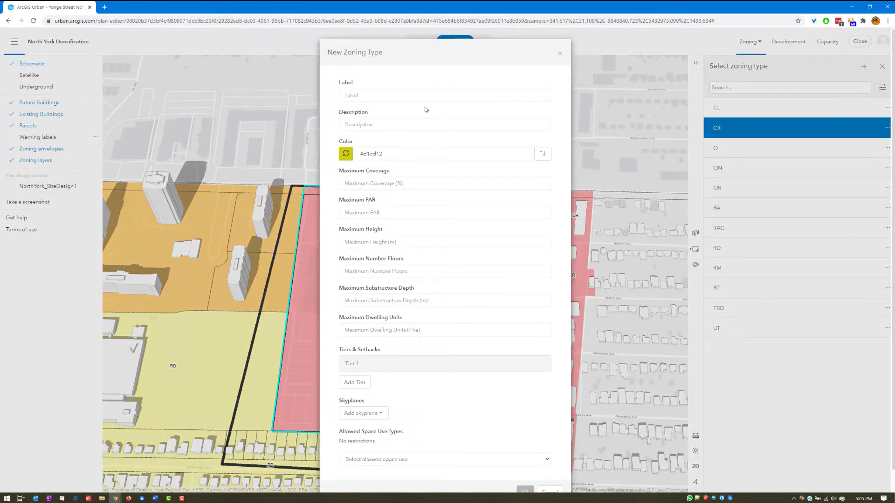
click(380, 98)
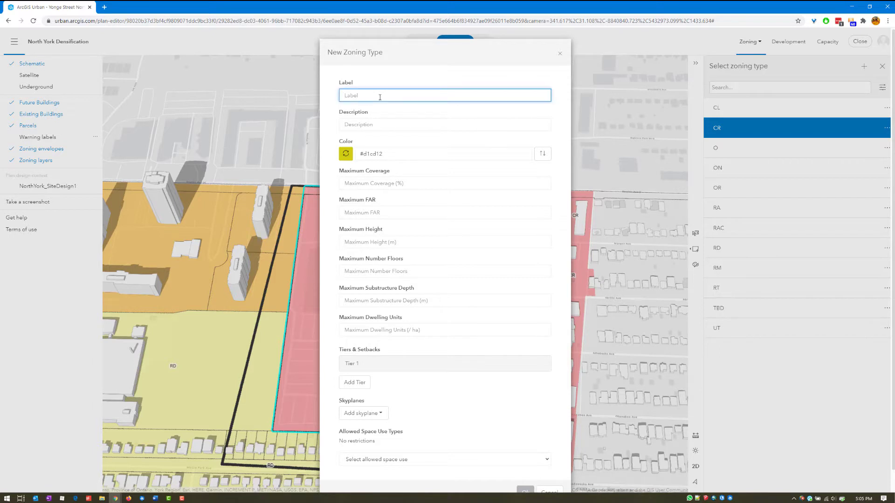
text(NY-Mix)
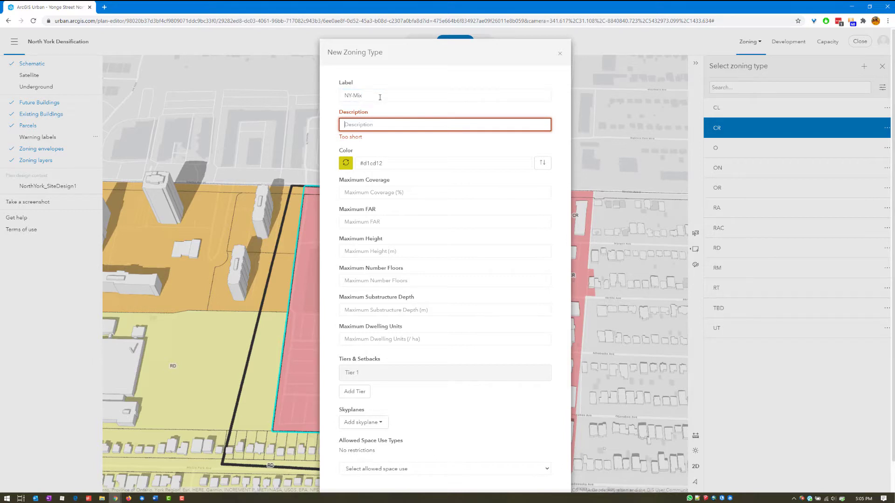
text(Nort)
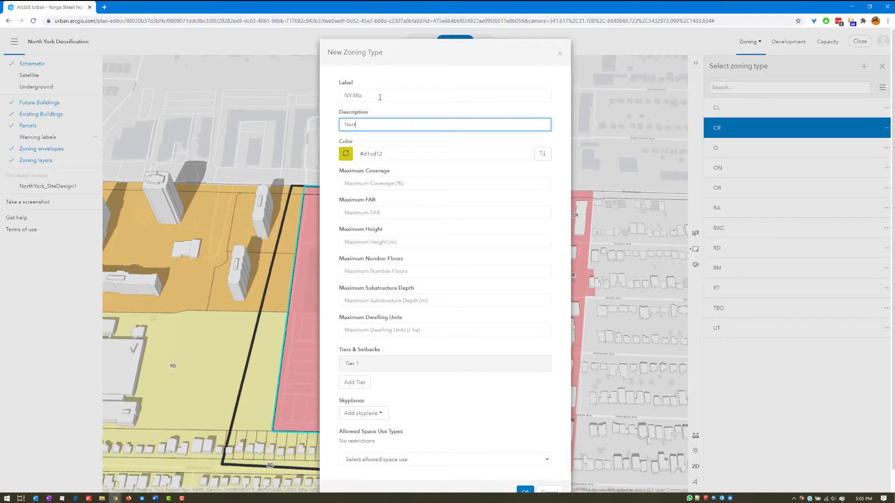
text(h York Mixed Use)
click(346, 154)
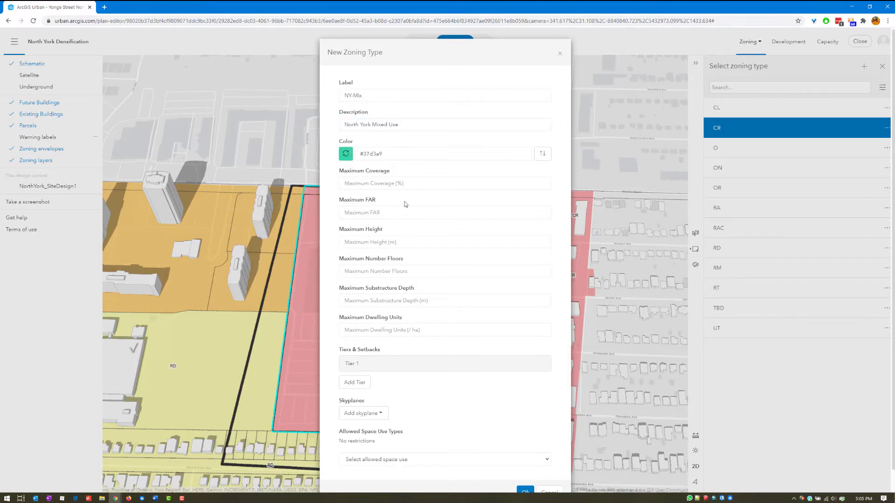
- Set the new zoning type's maximum coverage to 100%, maximum FAR to 10 and maximum height to 150 m
click(410, 184)
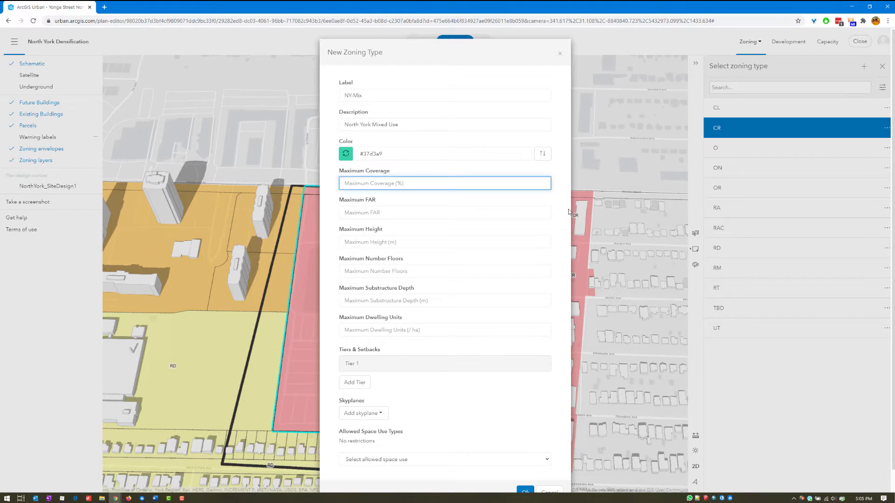
text(100)
key(Tab)
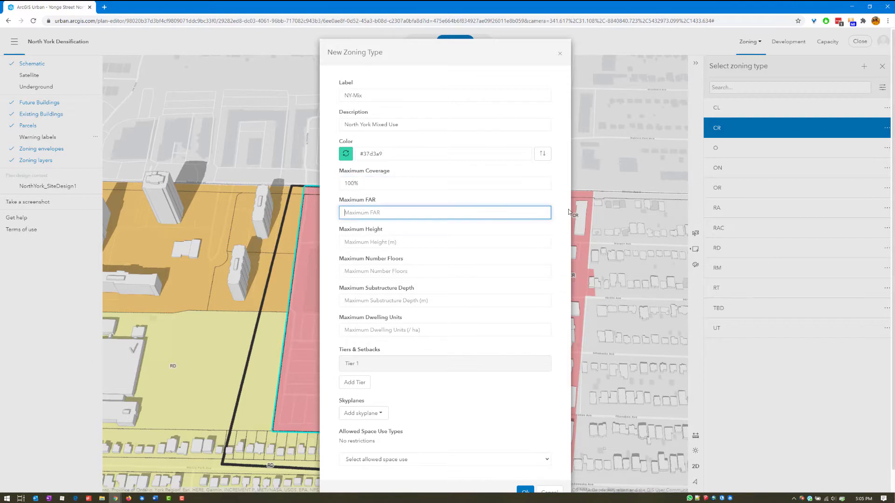
text(10)
key(Tab)
text(150)
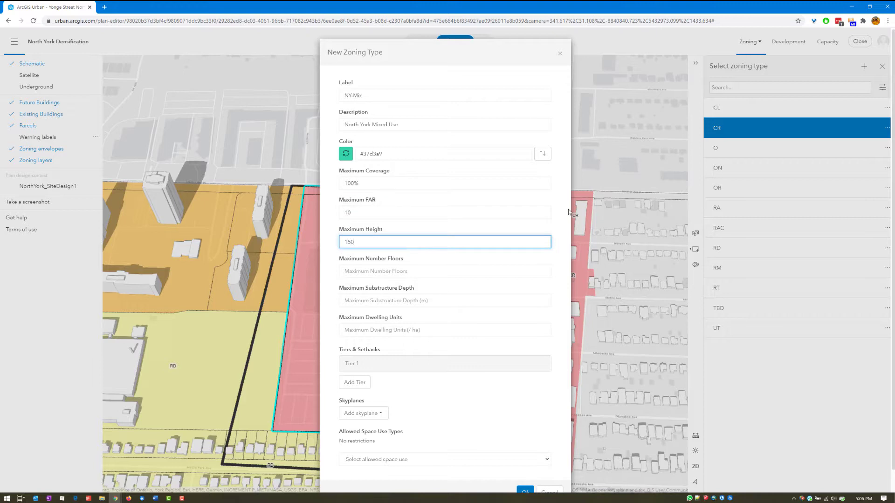
- Add a second tier to the NY-Mix zoning type with a start height of 20 m
key(Tab)
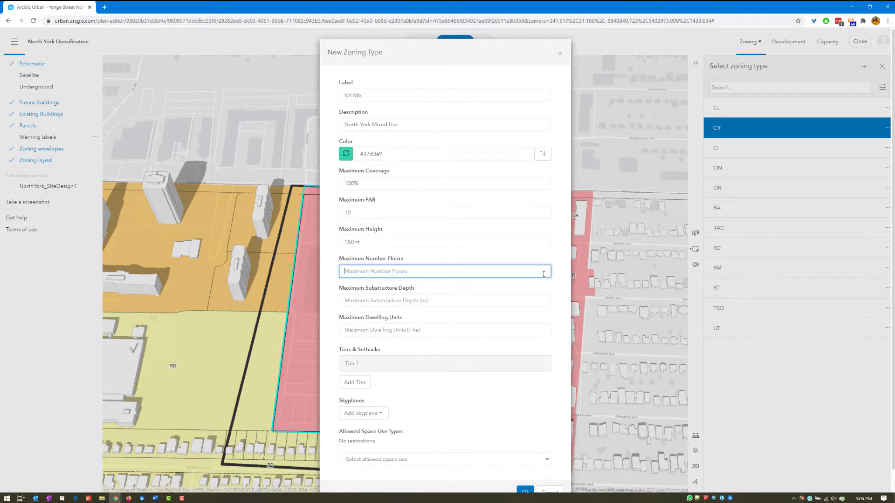
click(355, 382)
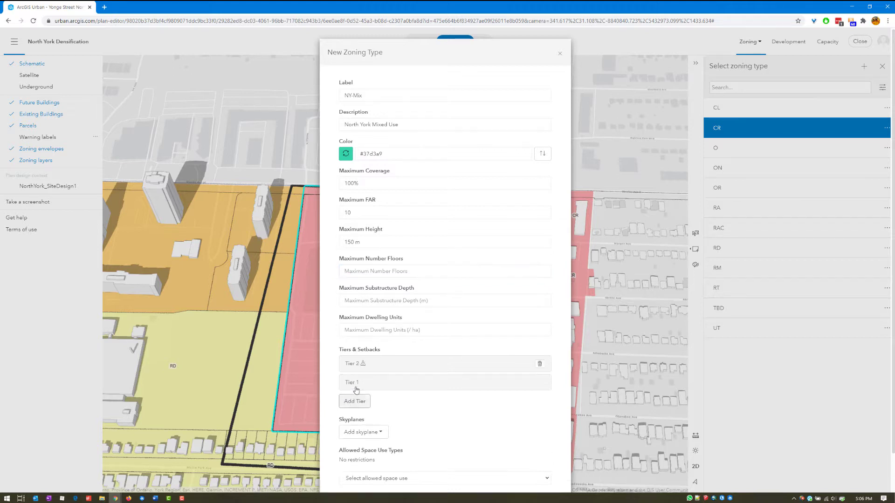
click(410, 326)
scroll(438, 347, down, 3)
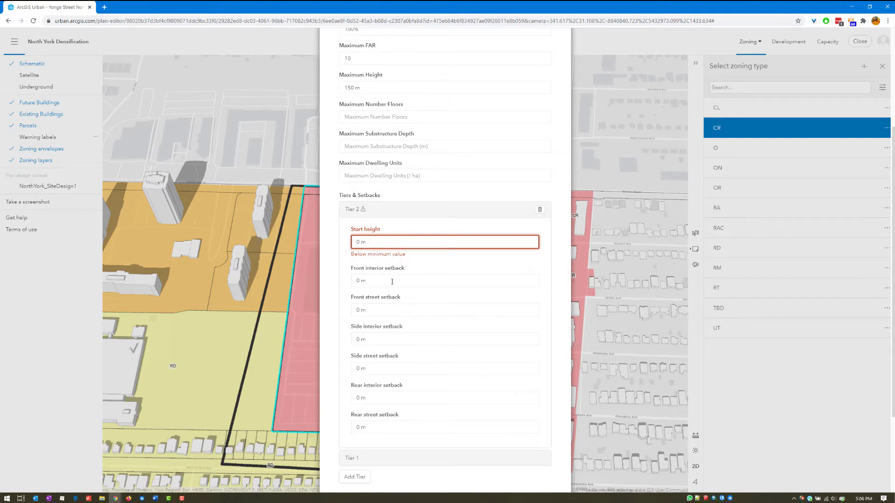
click(382, 241)
text(20)
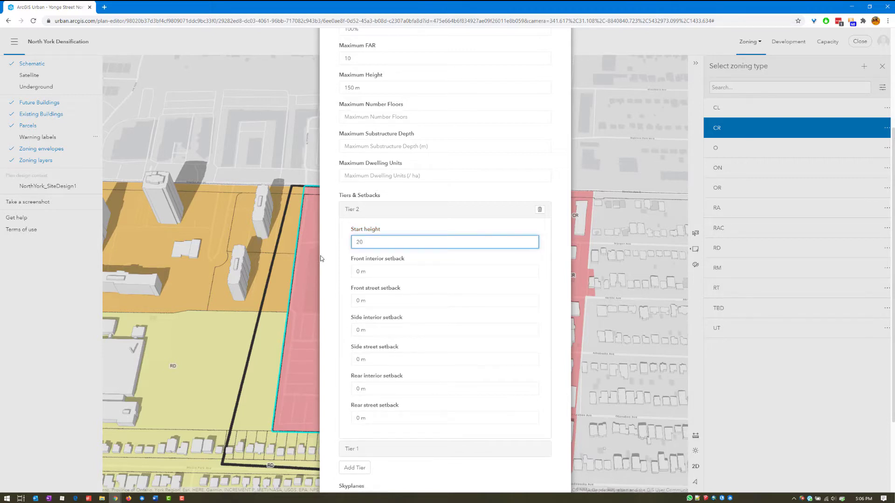
- Set Tier 2's front, side and rear setbacks to 5 m for interior edges and 15 m for street edges
key(Tab)
text(5)
key(Tab)
text(15)
key(Tab)
text(5)
key(Tab)
text(15)
key(Tab)
text(5)
key(Tab)
text(15)
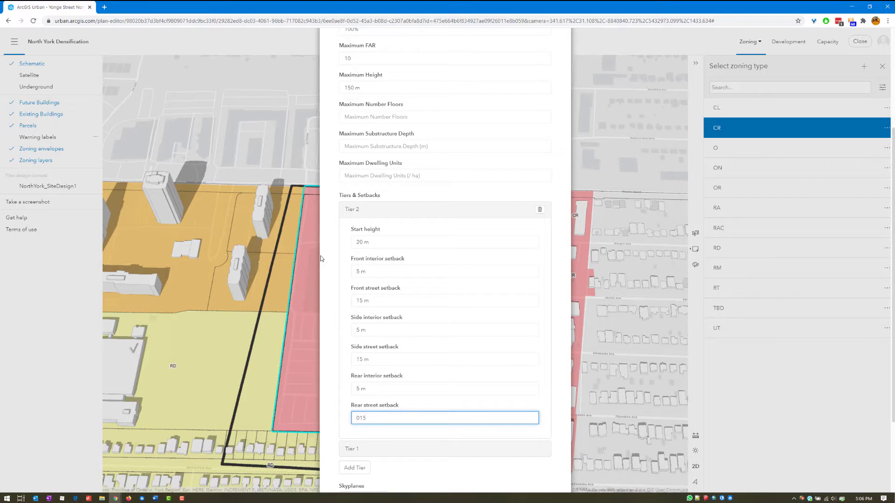
key(Tab)
- Leave the allowed space use types unrestricted and set the zoning type's maximum number of floors to 30
scroll(343, 438, down, 3)
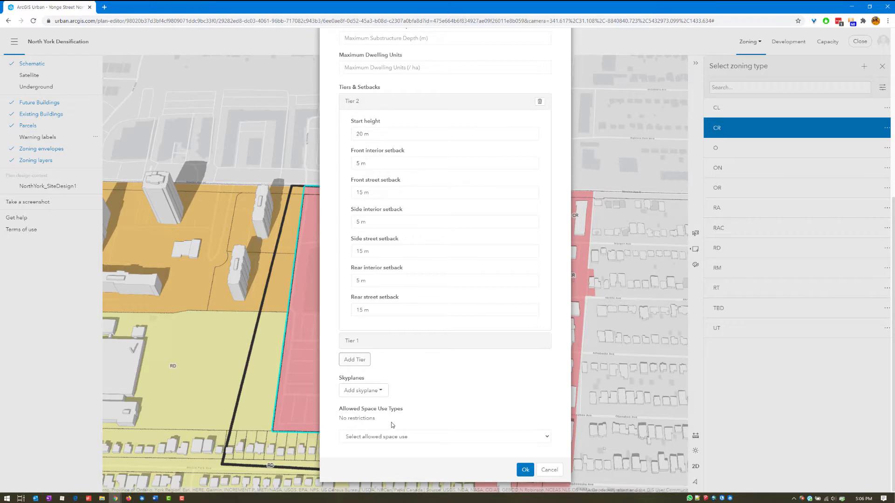
click(420, 437)
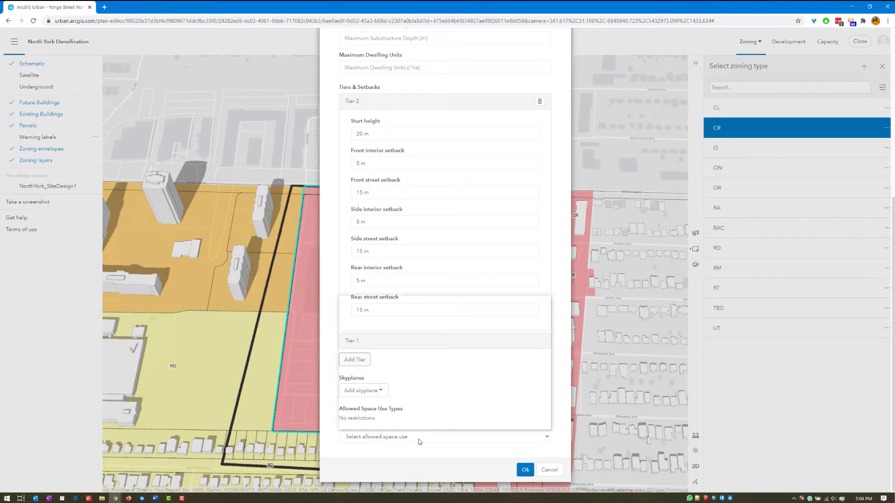
click(444, 461)
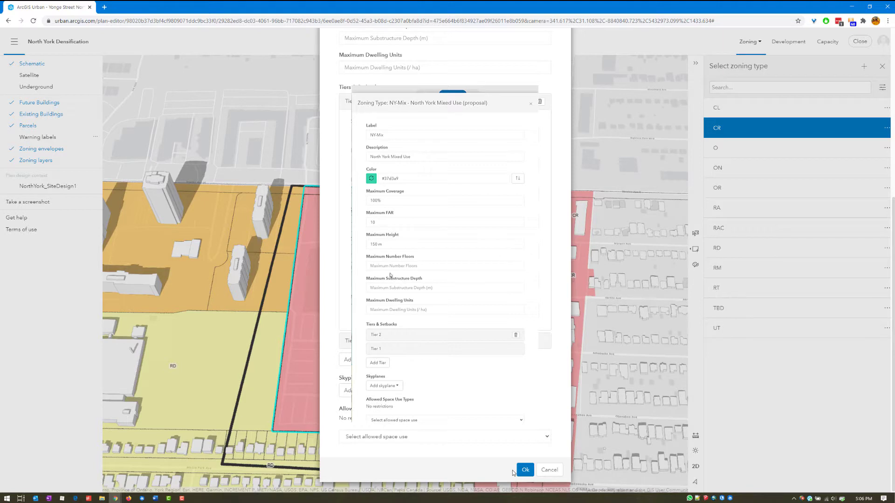
click(422, 266)
text(30)
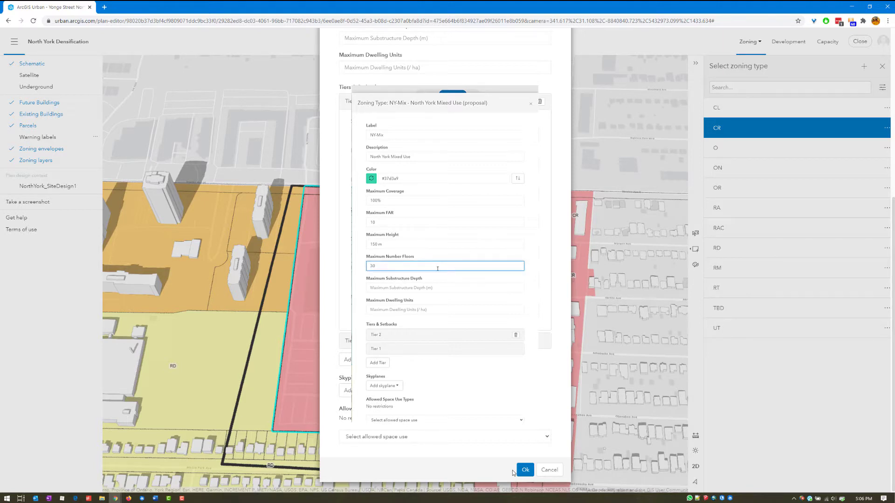
scroll(479, 395, down, 1)
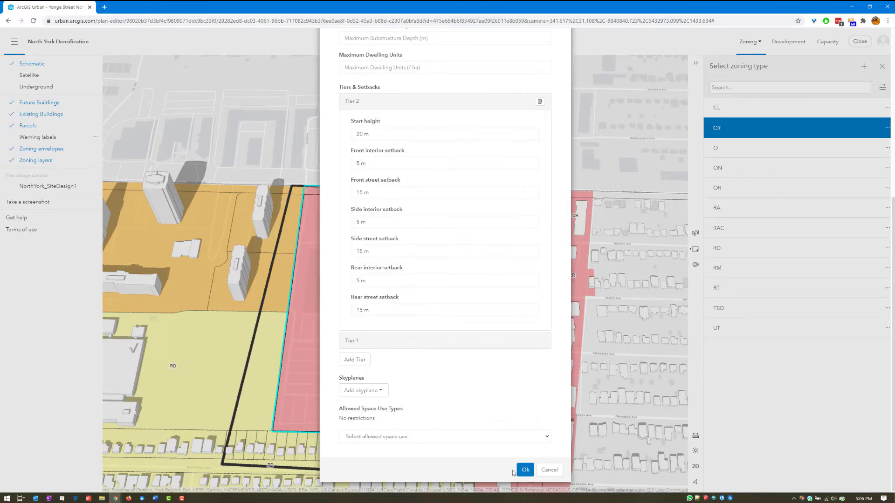
- Save the NY-Mix zoning type and assign it to the mall's CR boundary
click(518, 471)
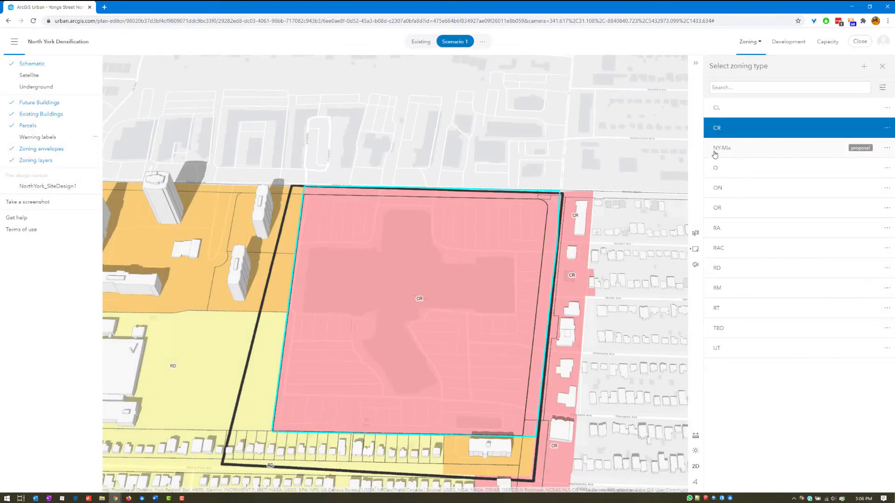
click(759, 153)
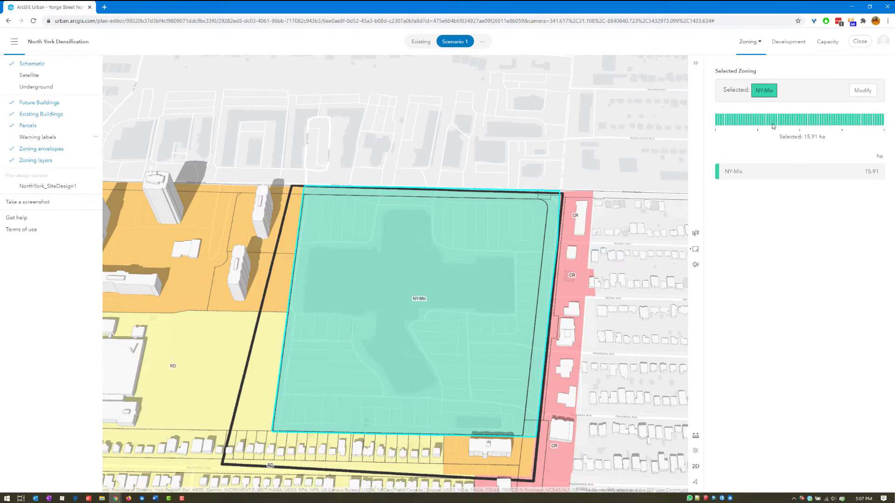
- Select the large NY-Mix parcel for development and overlay the NorthYork_SiteDesign1 plan design context on the map
click(779, 47)
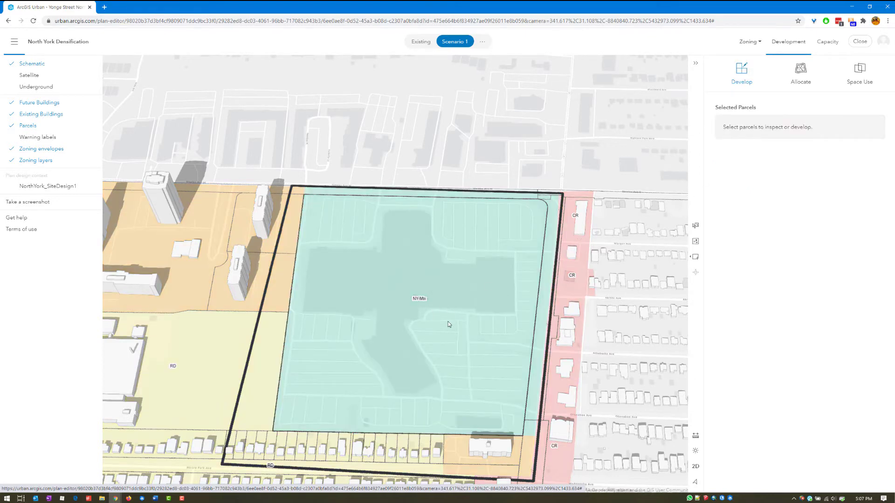
right_drag(446, 327, 439, 367)
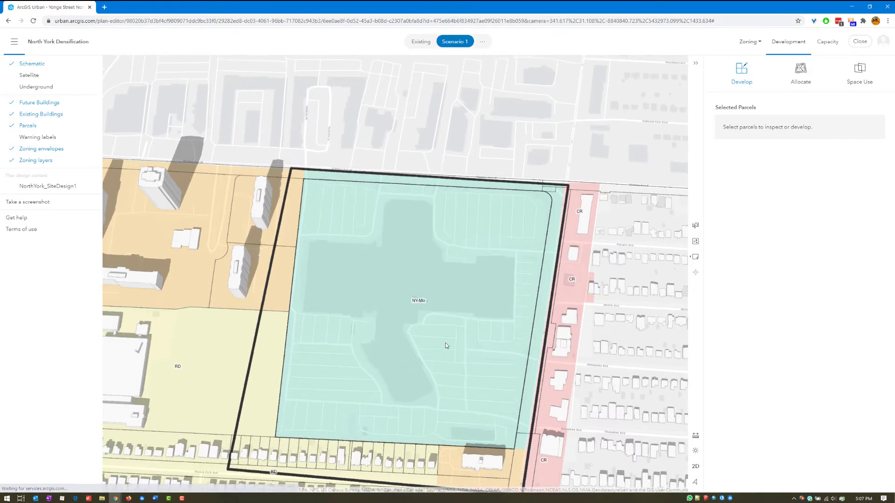
scroll(451, 337, up, 3)
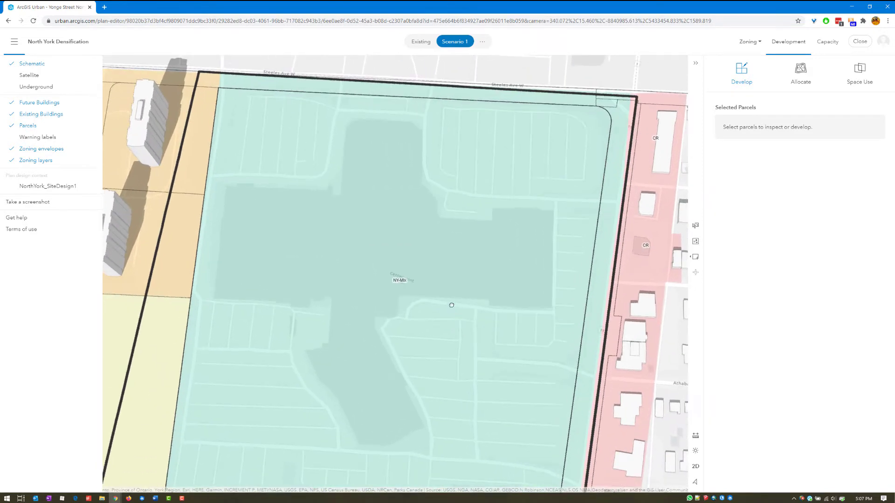
drag(441, 257, 434, 201)
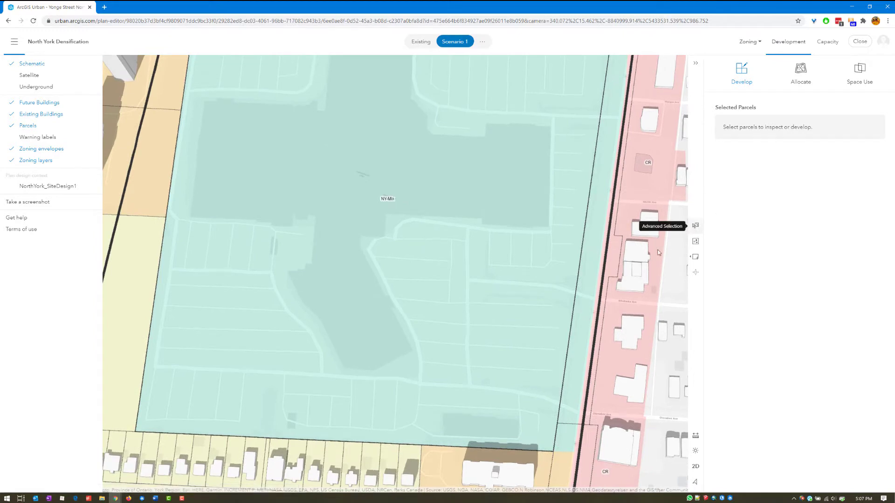
click(574, 300)
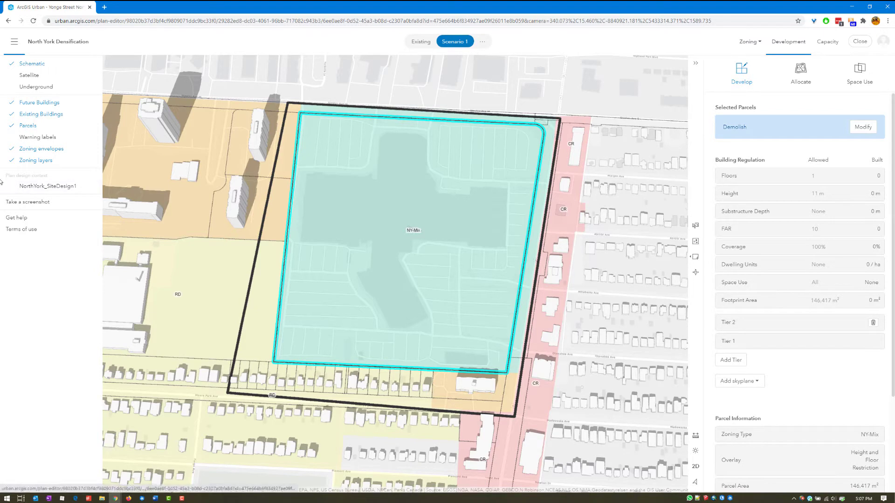
click(42, 187)
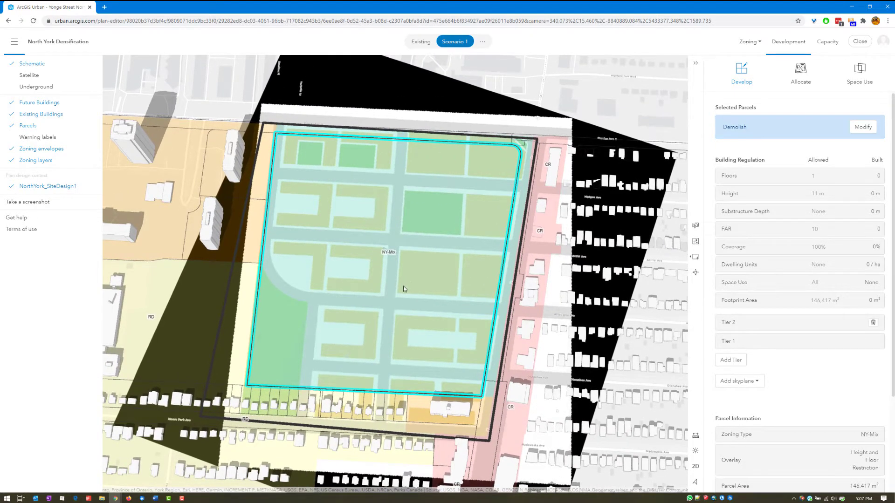
- Split the selected parcel from north to south along the east edge of the central road in the site design
right_drag(404, 286, 433, 222)
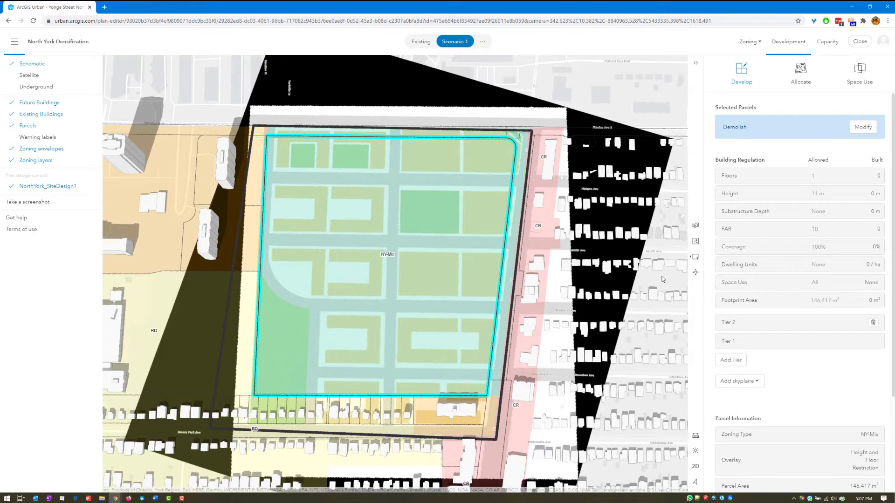
mouse_move(689, 259)
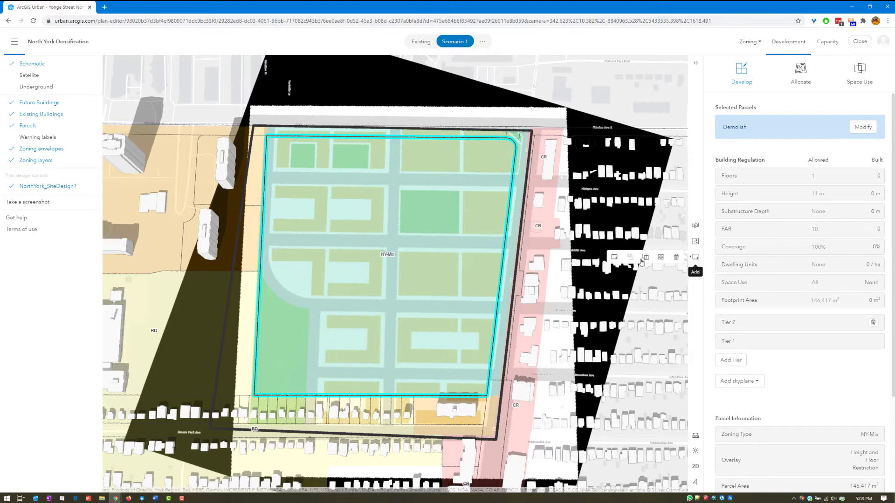
click(646, 260)
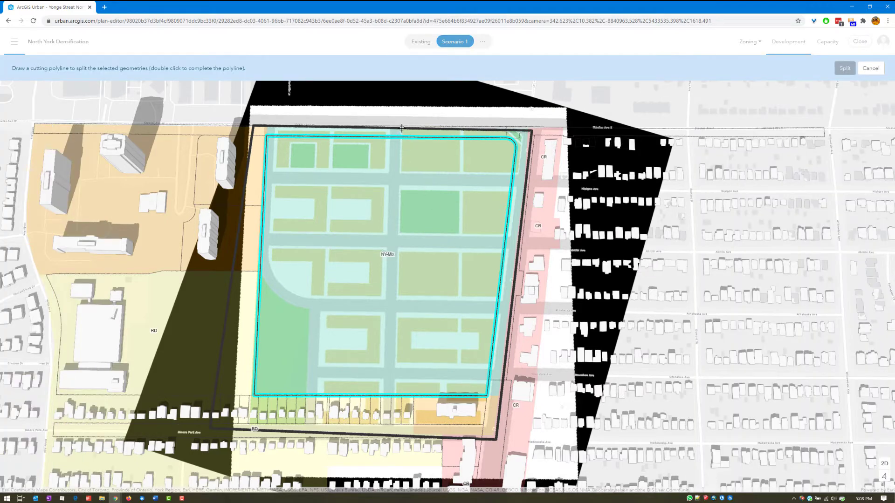
click(402, 128)
click(396, 407)
double_click(395, 407)
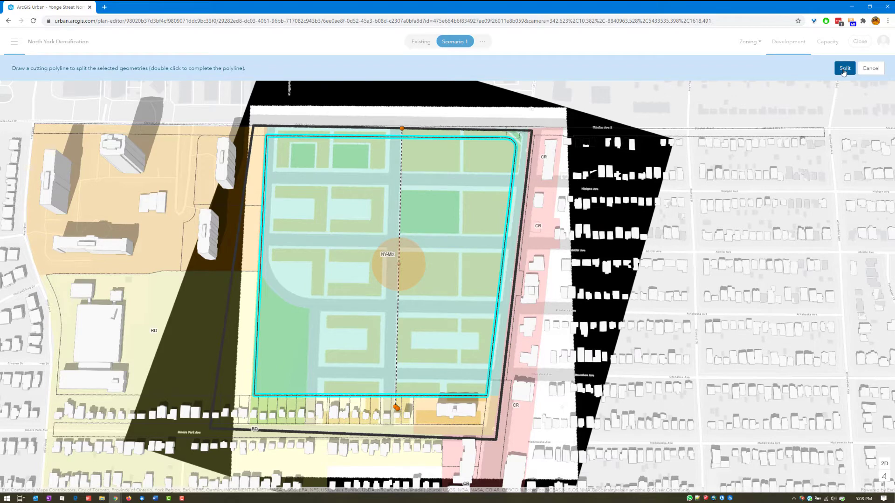
click(844, 69)
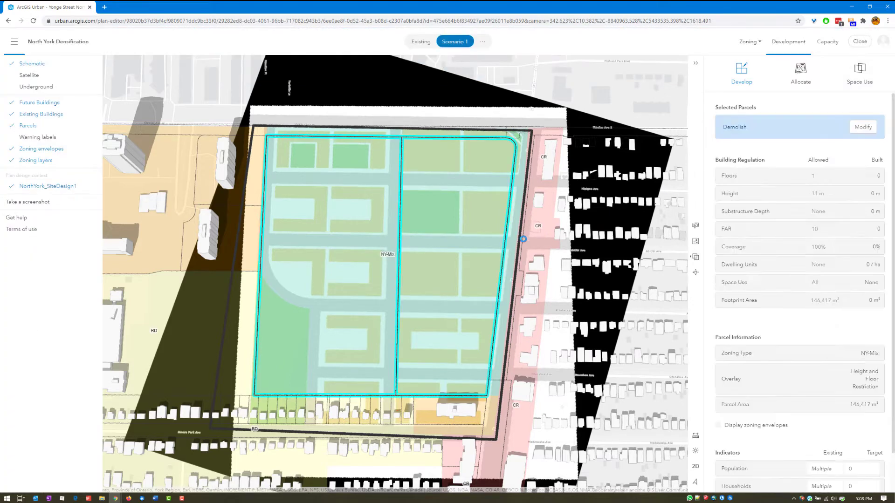
- Draw a second north-south cutting line along the west edge of the central road to split the parcels
mouse_move(700, 260)
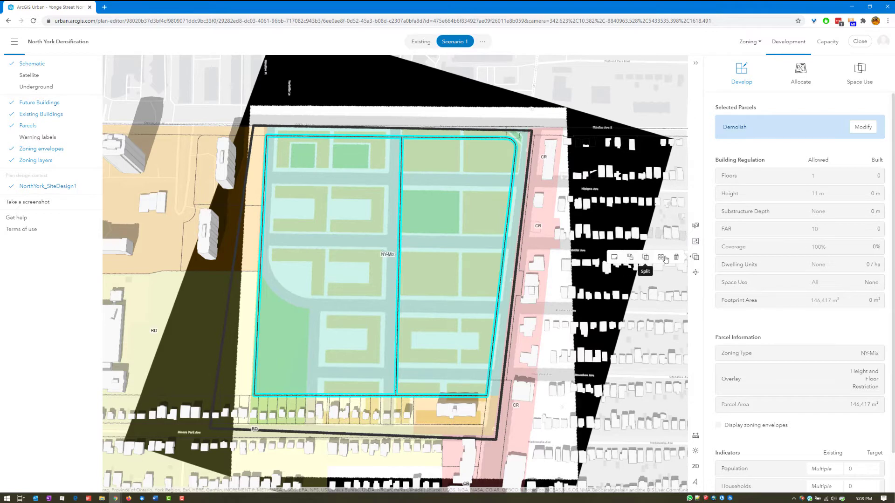
click(696, 260)
click(389, 140)
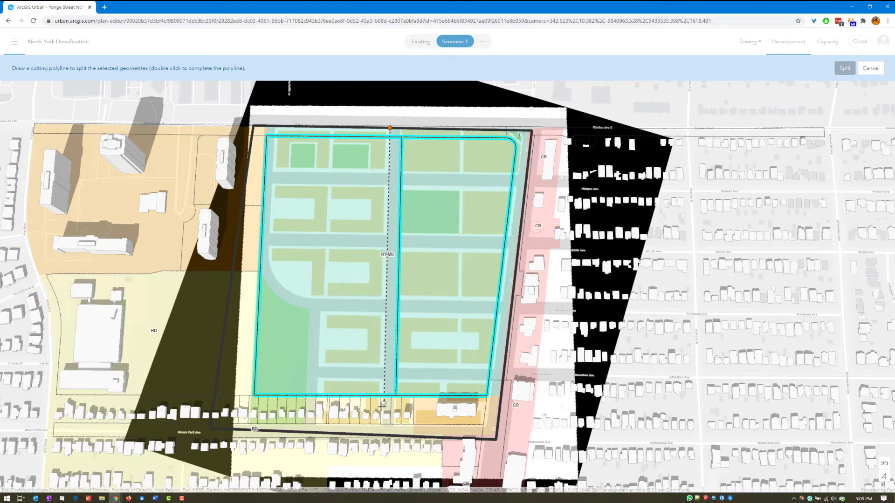
double_click(382, 407)
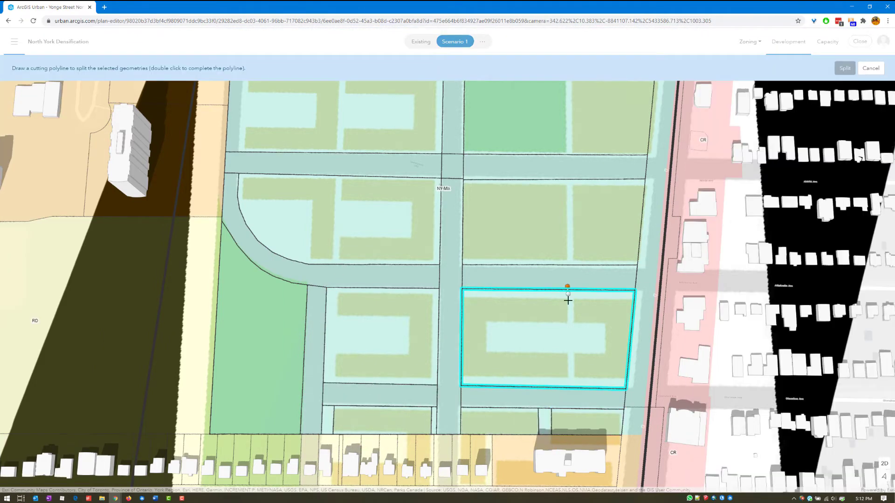
- Draw a cutting line around the west building footprint and courtyard in the block east of the central road
click(568, 292)
click(568, 322)
click(488, 322)
click(488, 353)
click(566, 354)
click(566, 376)
double_click(462, 376)
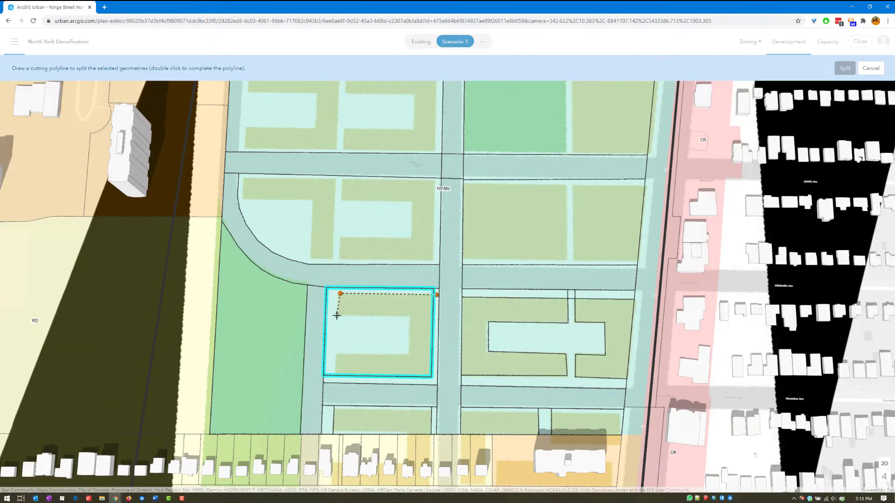
- Trace the C-shaped building footprint as a cutting line in the neighbouring block west of the central road
click(409, 318)
click(408, 352)
click(337, 350)
double_click(336, 386)
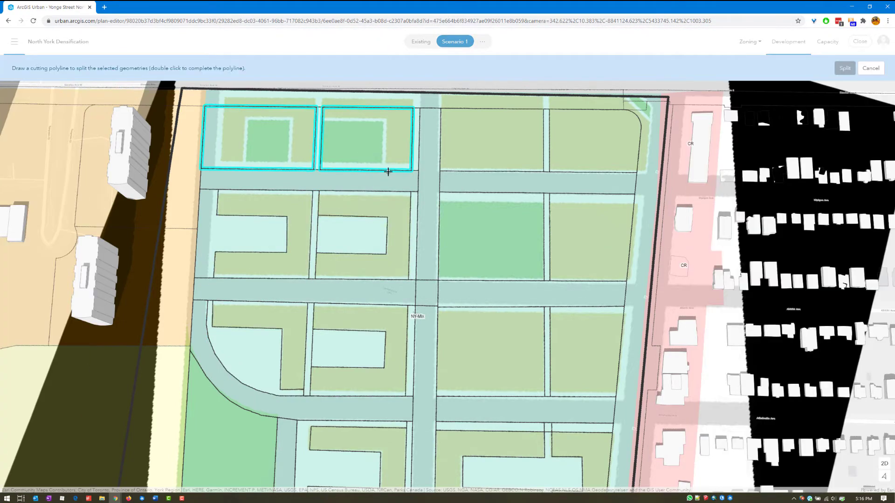
- Split the two northwest blocks around their green courtyards and along the west edge of the building footprint
click(387, 122)
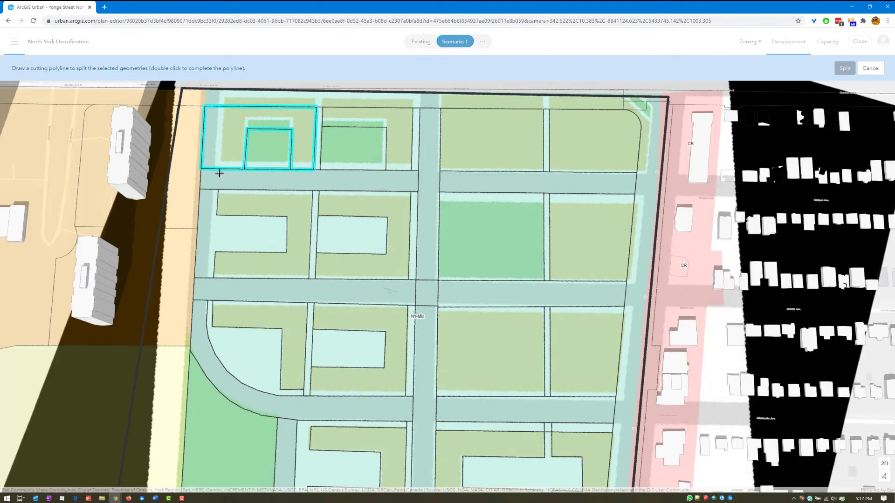
click(224, 102)
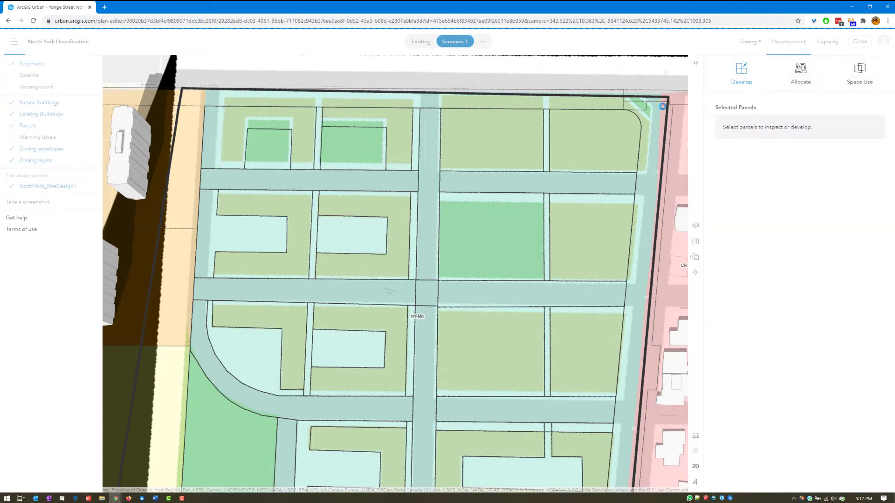
- Use advanced selection to select only the courtyard and walkway parcels of the southeast block with the enclosed courtyard
scroll(381, 210, down, 5)
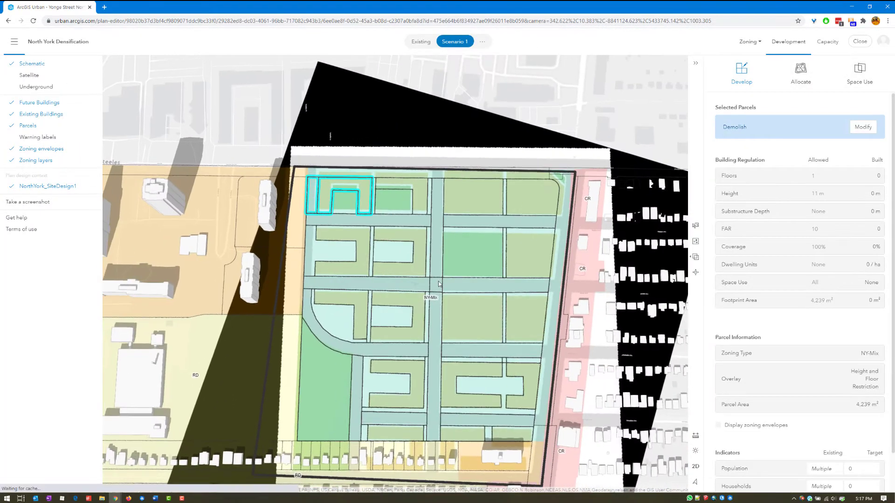
click(391, 145)
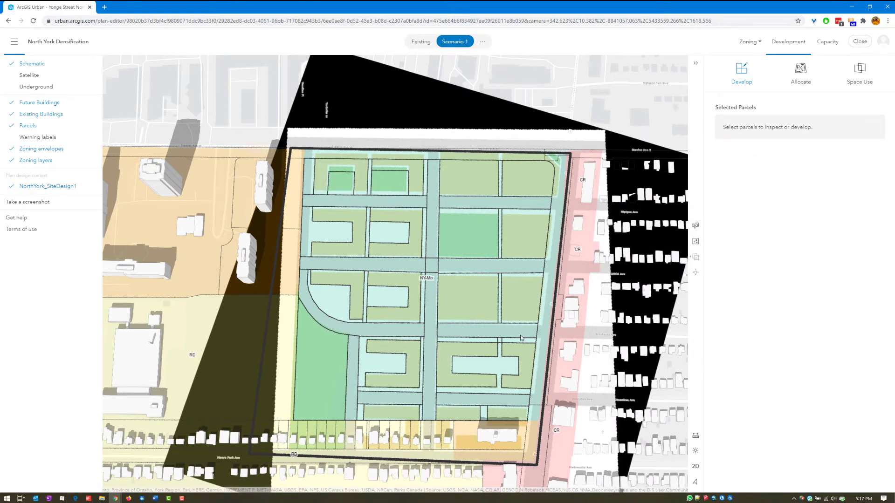
click(696, 225)
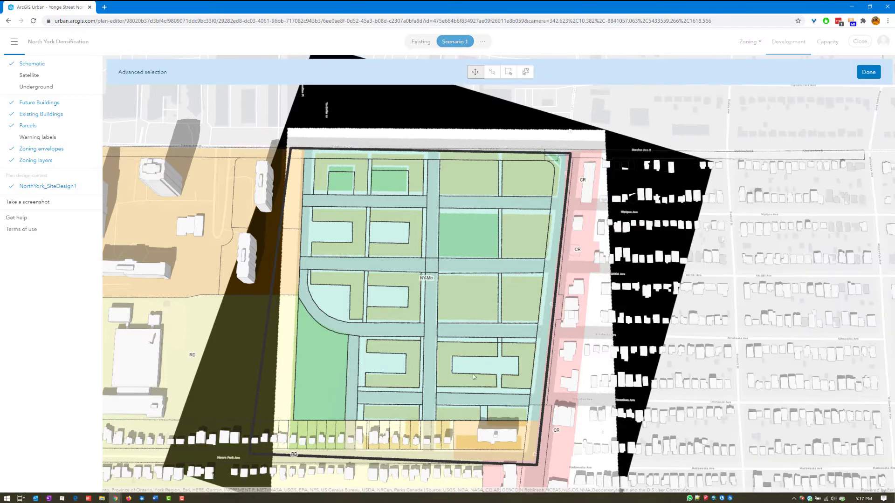
click(496, 343)
click(491, 341)
click(500, 391)
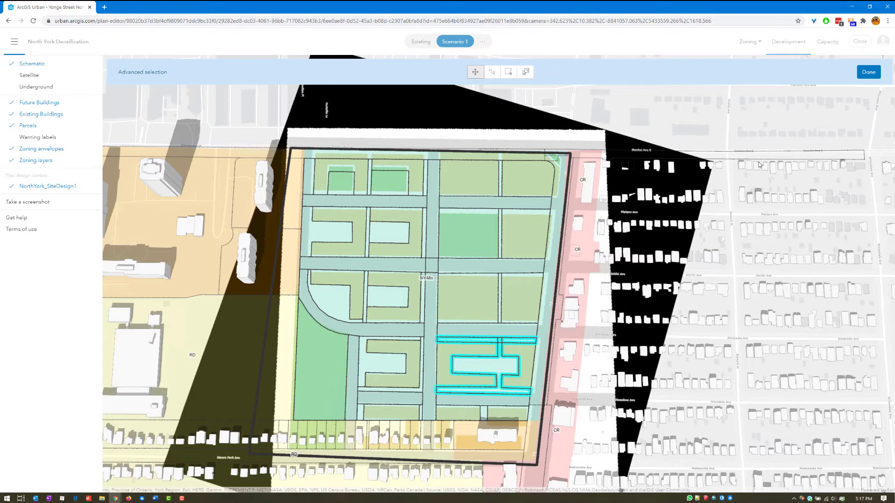
click(870, 73)
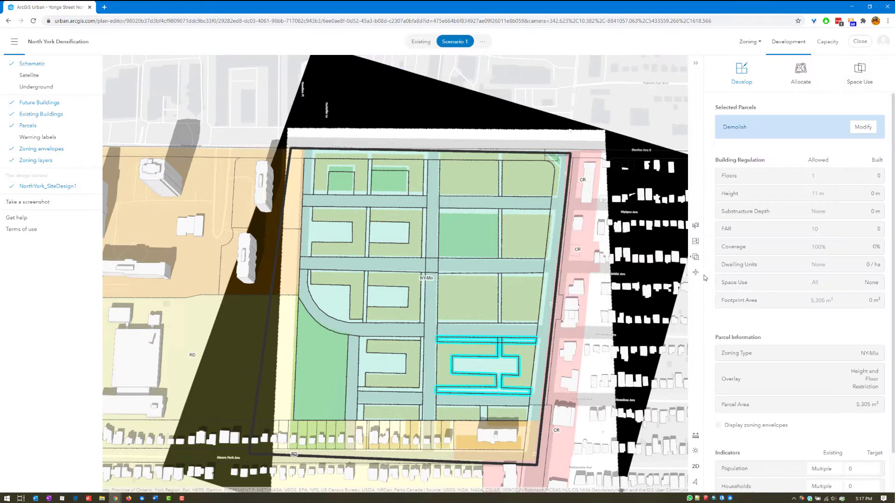
- Merge the selected courtyard and walkway parcels of the southeast block into one parcel
mouse_move(695, 257)
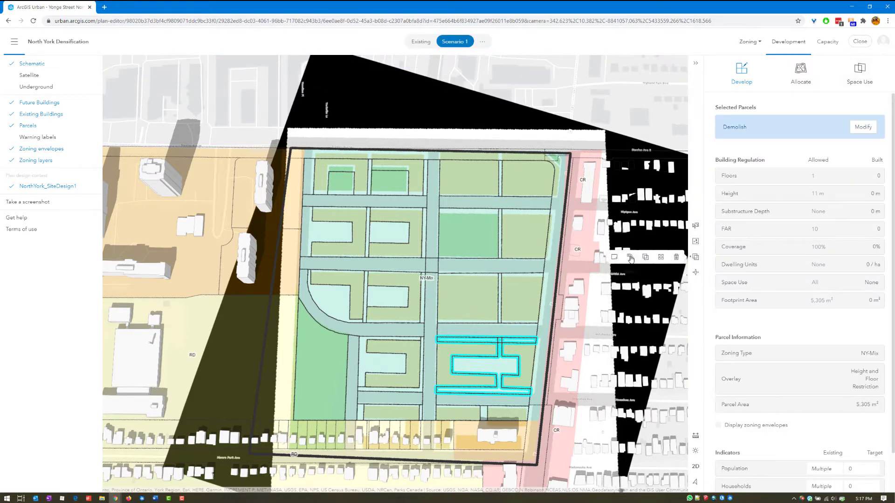
click(632, 259)
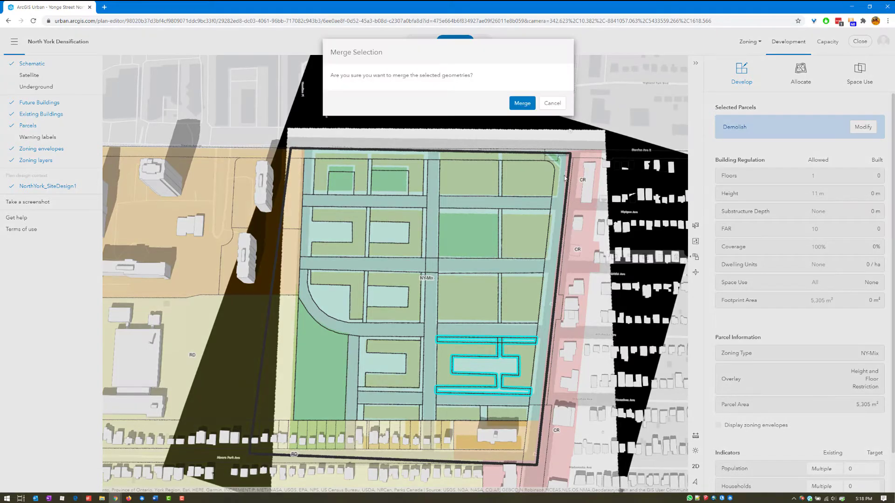
click(517, 103)
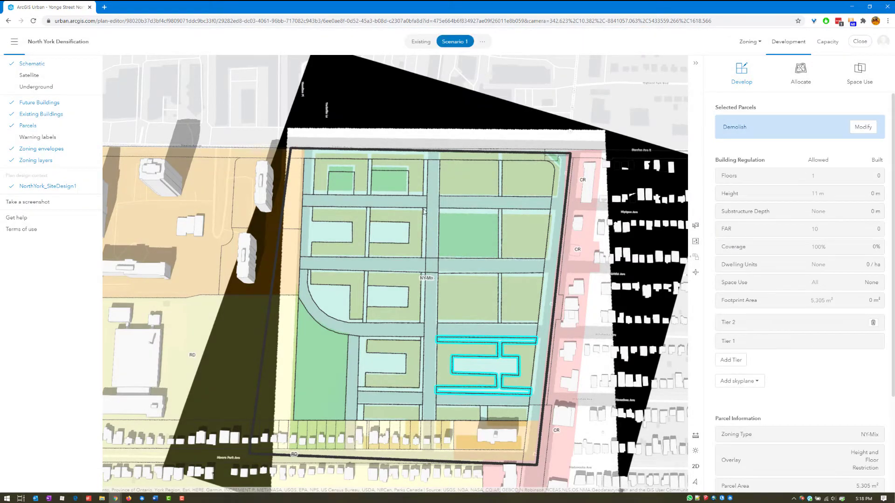
- Merge the walkway strip with the courtyard parcel in the southern C-shaped block just west of the central road
click(369, 237)
click(364, 340)
ctrl+click(385, 364)
click(631, 259)
click(517, 103)
- Merge the walkway and courtyard parcels in the next block to the north, beside the curved road
click(365, 297)
ctrl+click(388, 297)
click(631, 260)
click(517, 102)
- Merge the walkway strip and courtyard parcel between the two C-shaped footprints of the block north of the curved-road block
click(368, 234)
ctrl+click(379, 235)
click(379, 235)
click(367, 253)
click(373, 237)
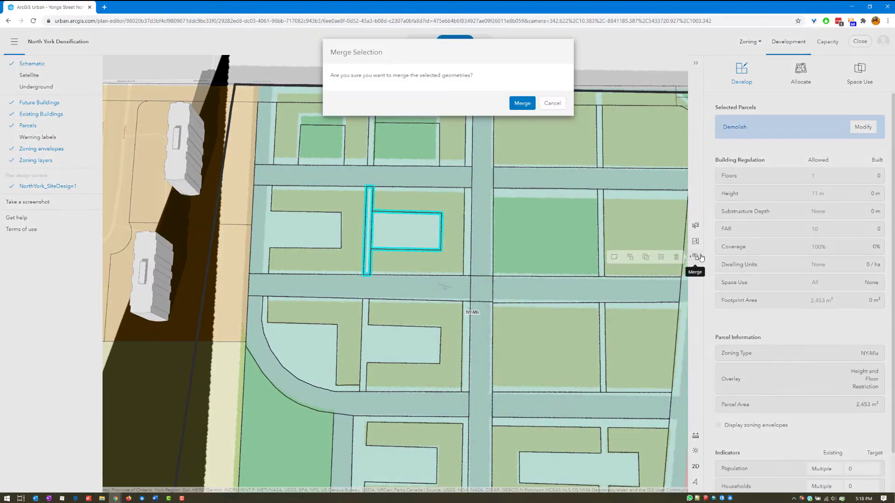
- Hide the NorthYork_SiteDesign1 layer and select the eastern C-shaped building parcel of the southeast block
scroll(460, 210, down, 3)
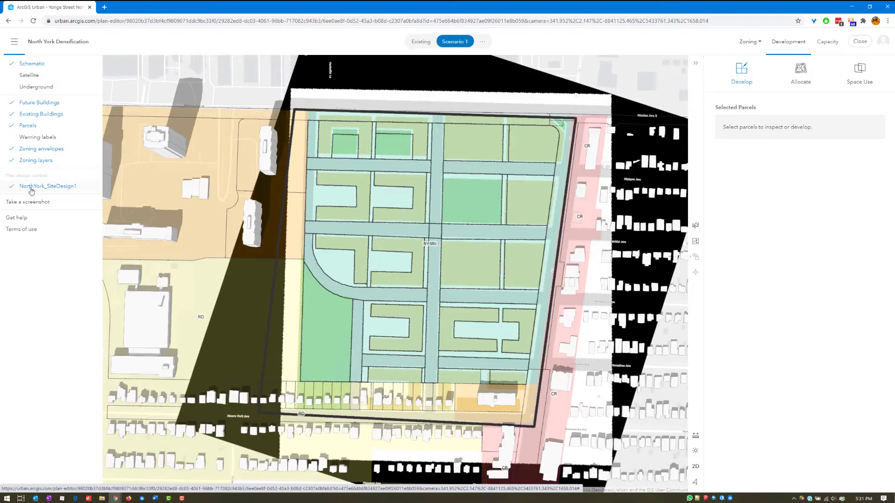
click(31, 187)
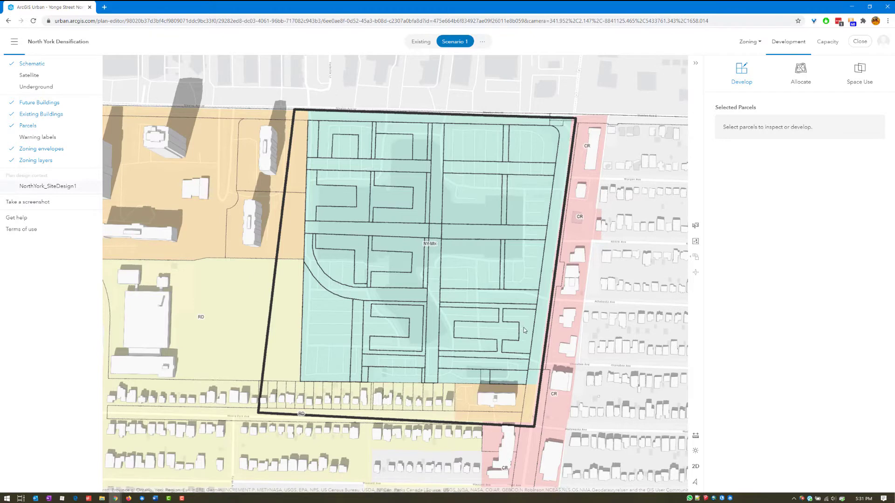
scroll(524, 328, up, 3)
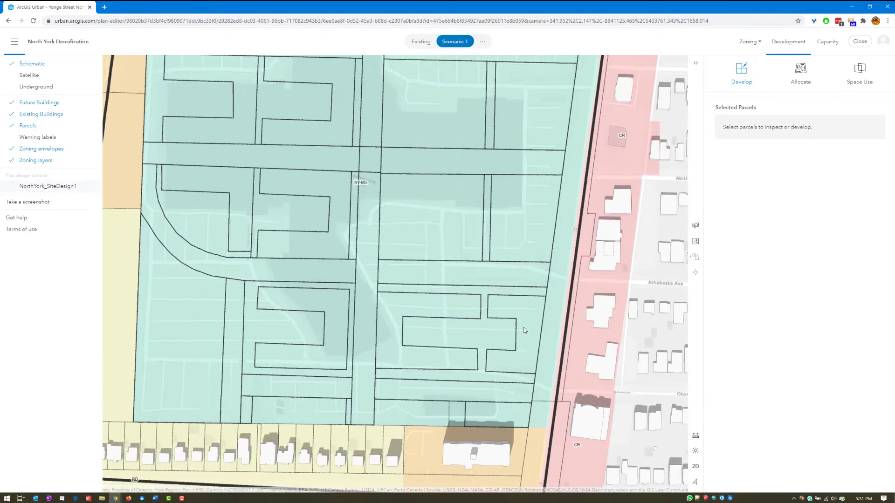
click(524, 327)
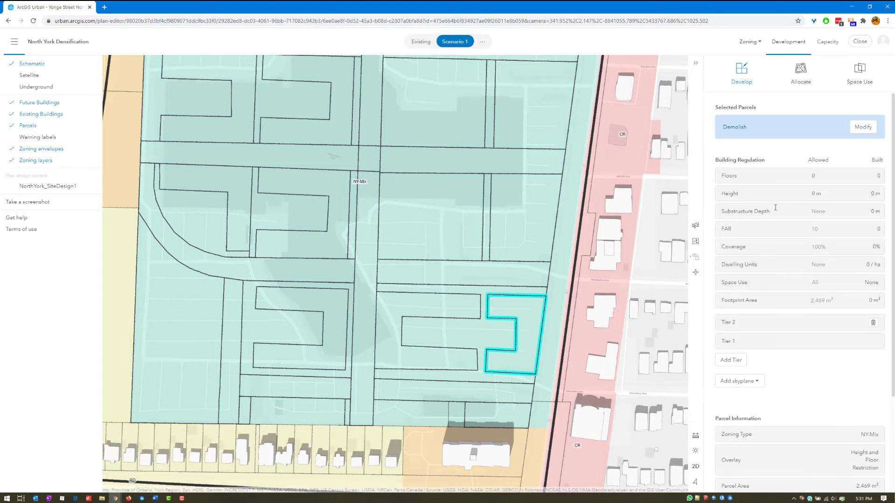
- Develop the selected parcel as Mid-Rise Residential w/ Retail, allowing 15 floors and a height of 100 m
click(869, 132)
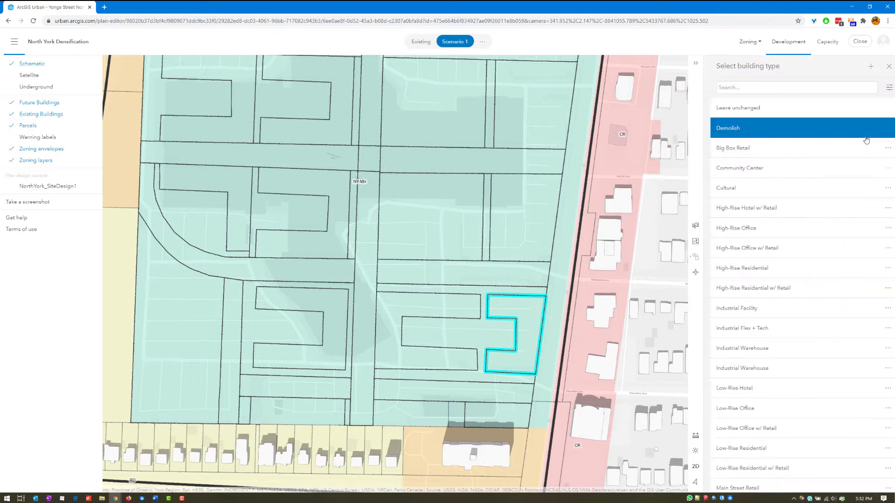
scroll(791, 308, down, 4)
scroll(793, 338, down, 3)
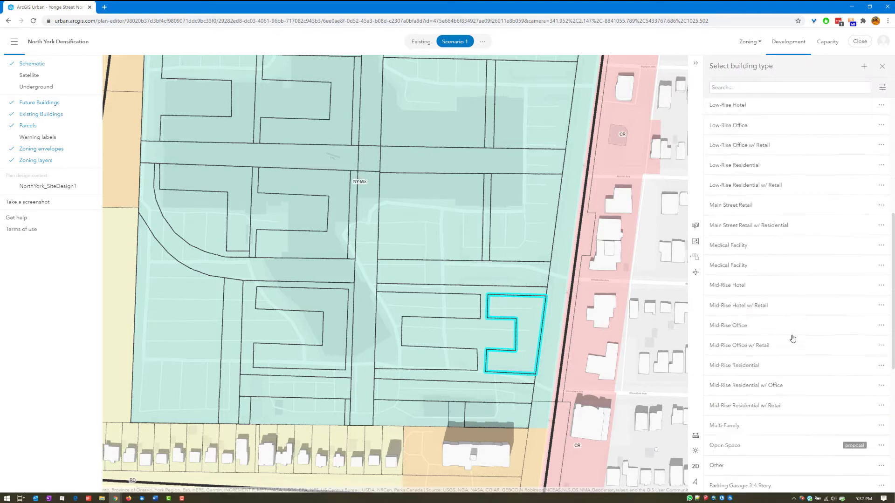
scroll(791, 337, down, 1)
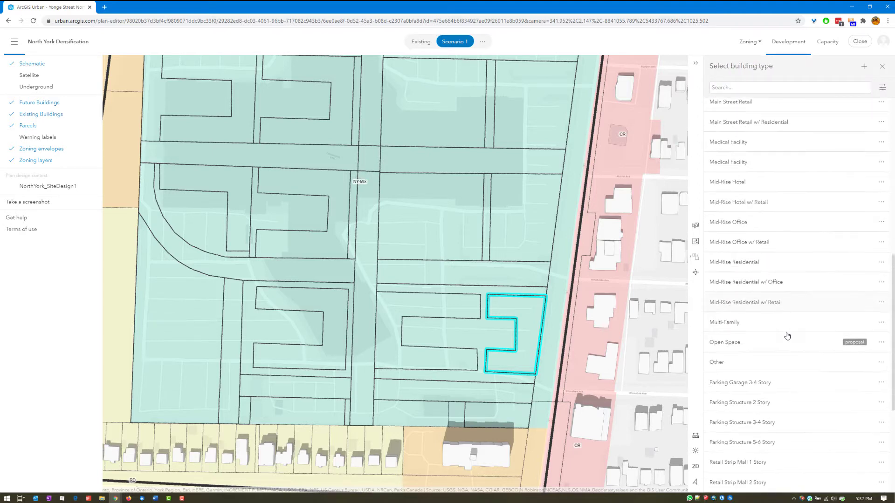
click(776, 303)
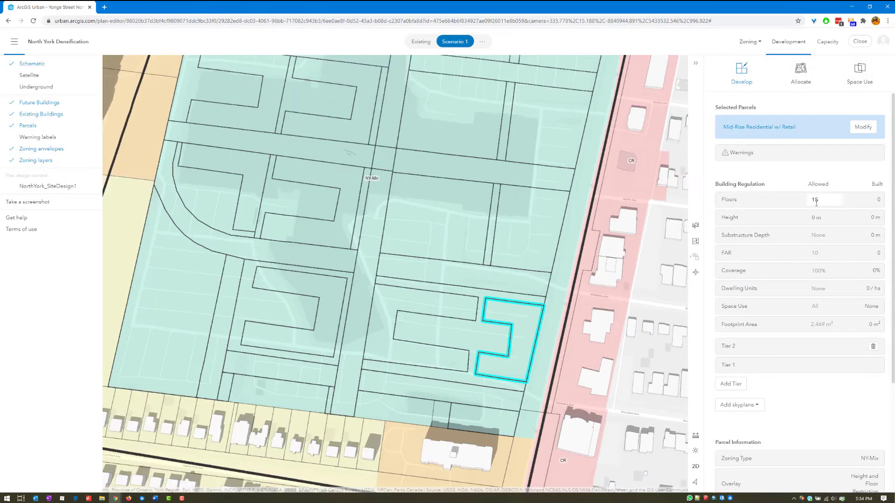
click(815, 217)
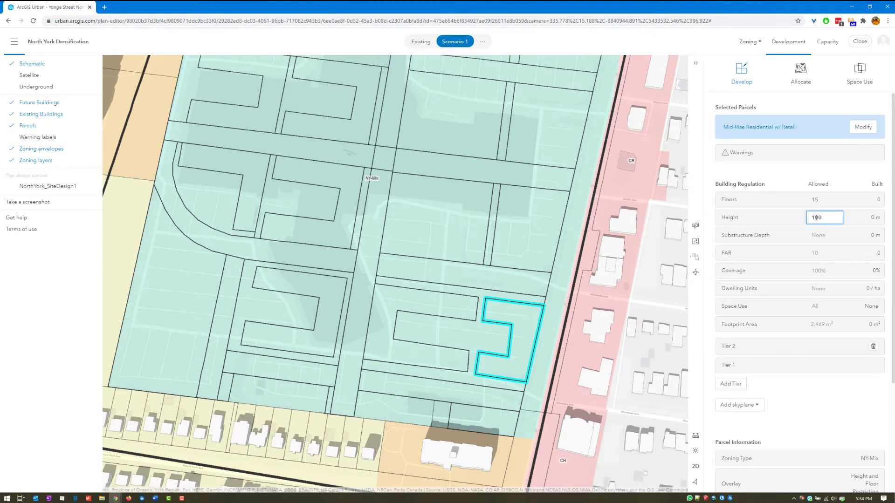
key(Return)
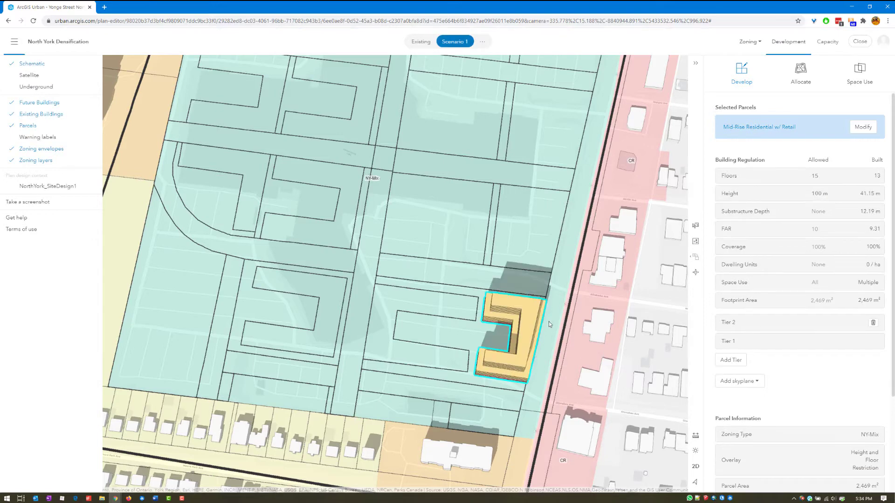
- Develop the three easternmost parcels north of the new building as Mid-Rise Residential w/ Retail
right_drag(543, 365, 500, 324)
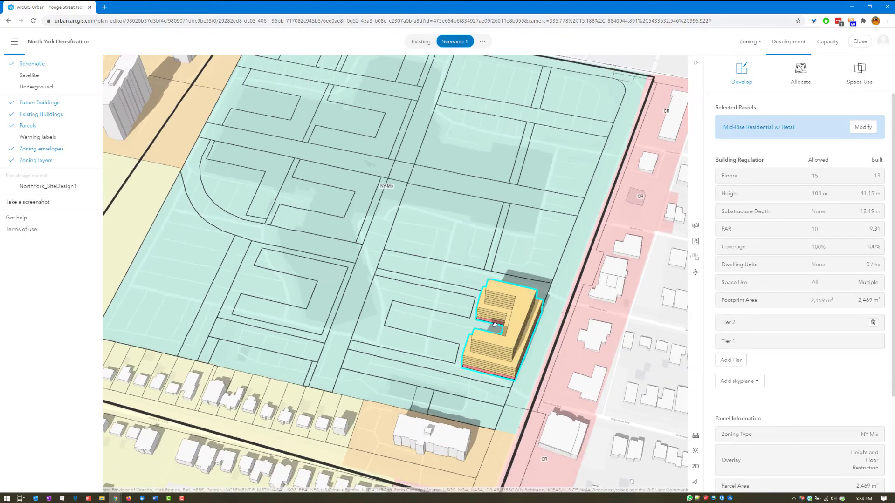
right_drag(408, 321, 408, 320)
right_drag(570, 290, 497, 362)
click(493, 348)
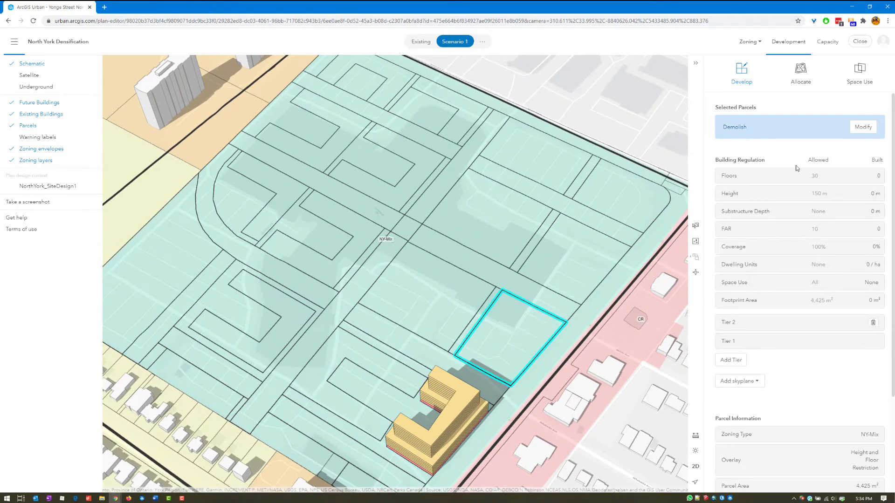
click(862, 127)
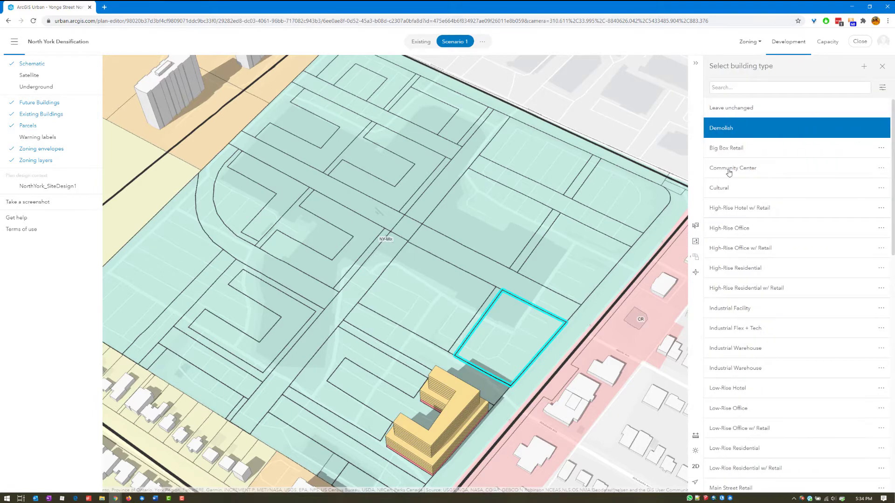
ctrl+click(553, 273)
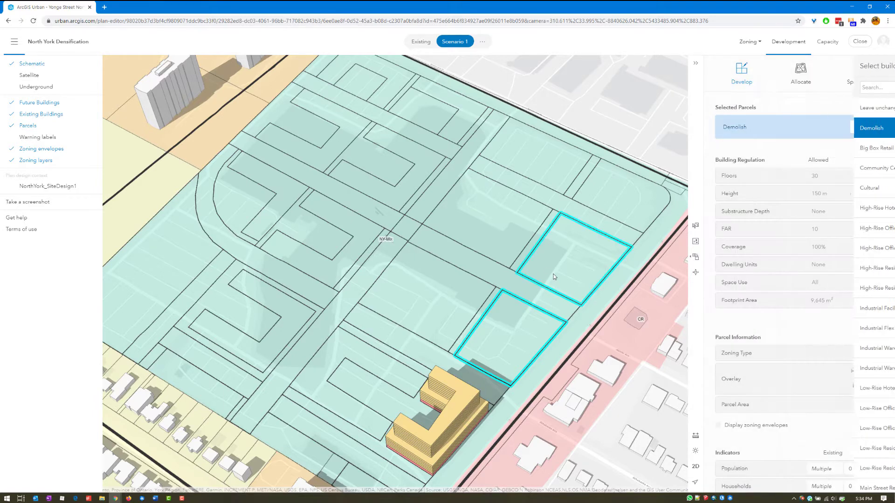
ctrl+click(643, 206)
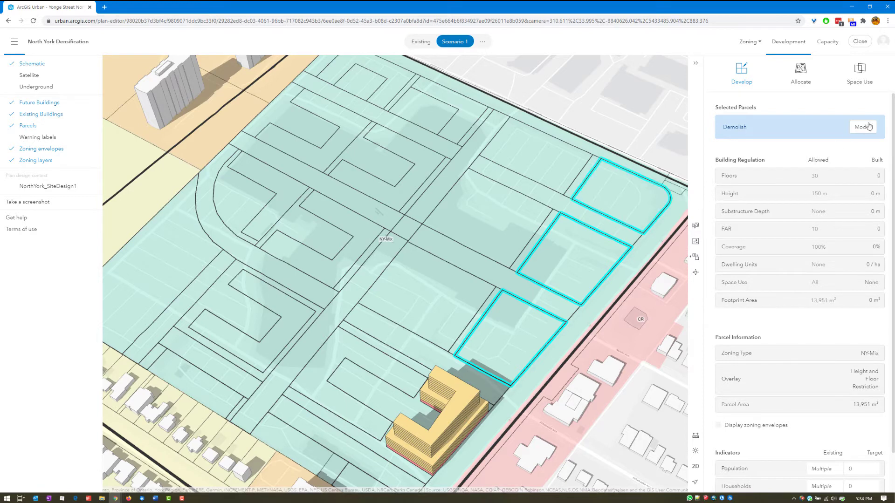
click(863, 127)
scroll(789, 342, down, 8)
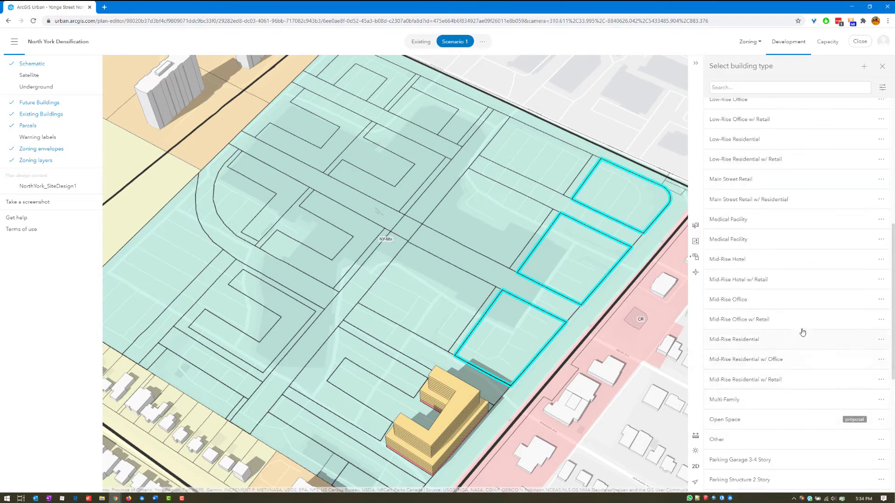
click(746, 380)
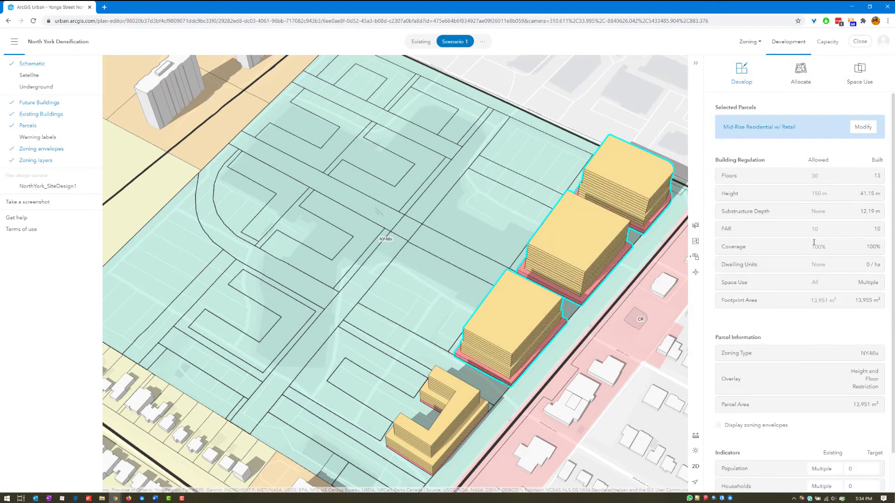
- Develop the three large parcels along the east side of the central road as High-Rise Residential w/ Retail
drag(473, 257, 491, 302)
right_drag(492, 303, 585, 309)
right_drag(443, 353, 487, 364)
click(499, 324)
ctrl+click(522, 235)
click(863, 127)
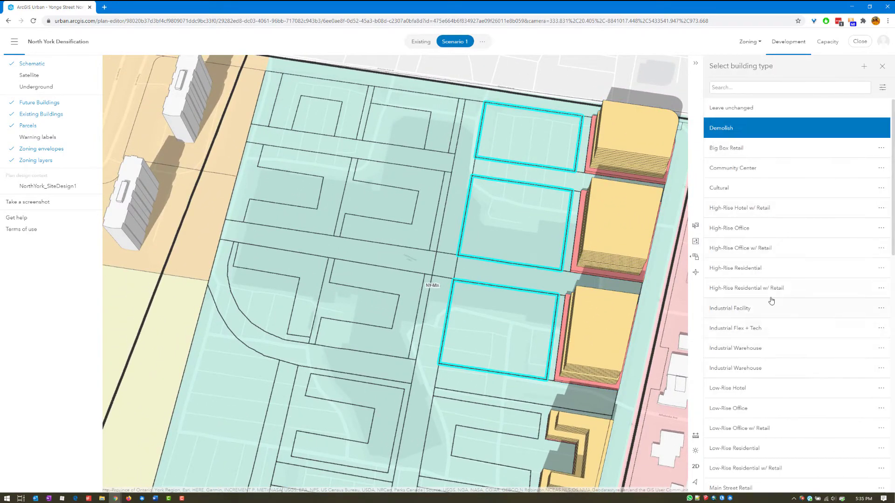
click(772, 289)
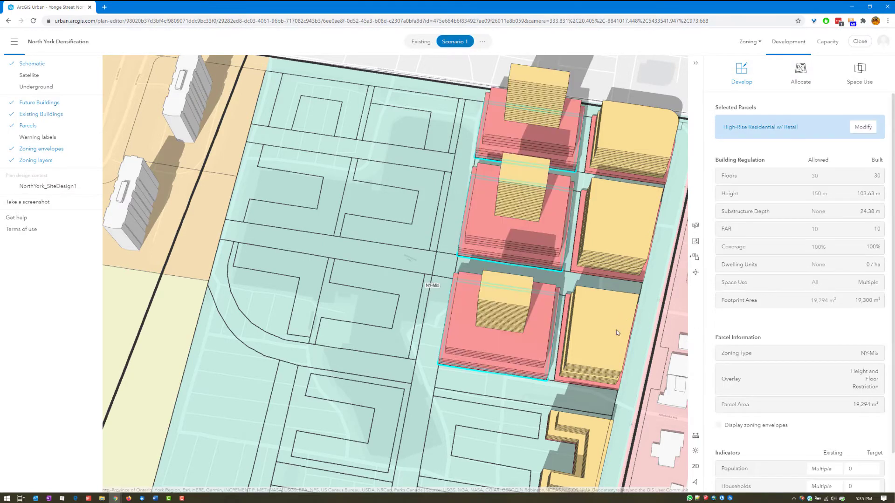
- Set the allowed coverage of the three high-rise parcels to 50%
scroll(531, 355, down, 5)
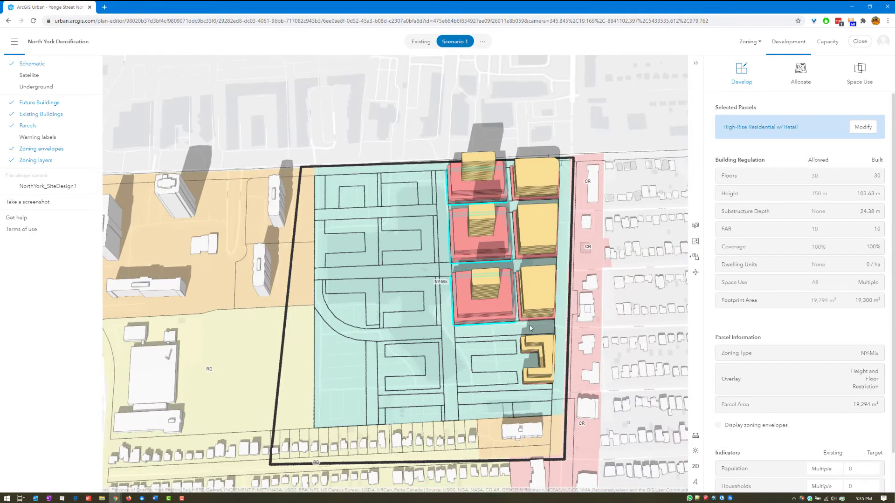
drag(529, 325, 519, 366)
right_drag(447, 345, 453, 337)
scroll(452, 334, up, 3)
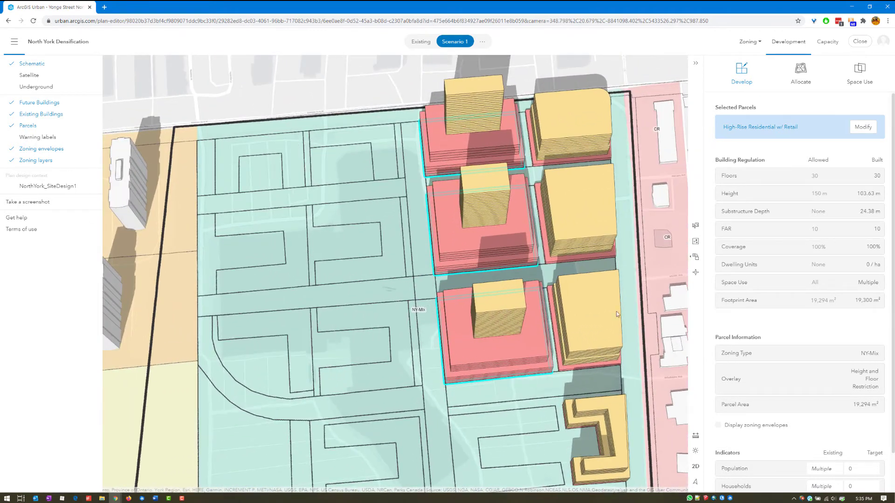
drag(825, 247, 798, 247)
text(50)
key(Return)
- Develop the western C-shaped parcel of the southeast block as Mid-Rise Residential w/ Office
drag(476, 471, 473, 374)
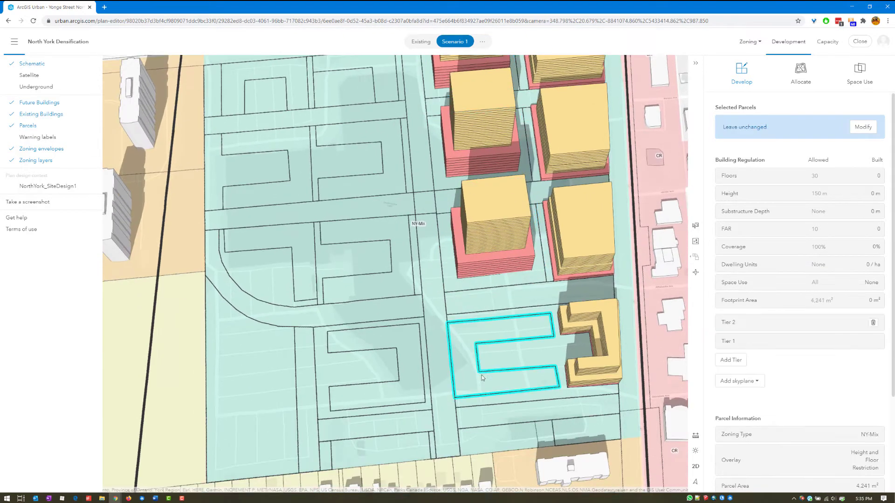
click(473, 374)
click(863, 127)
scroll(835, 287, down, 7)
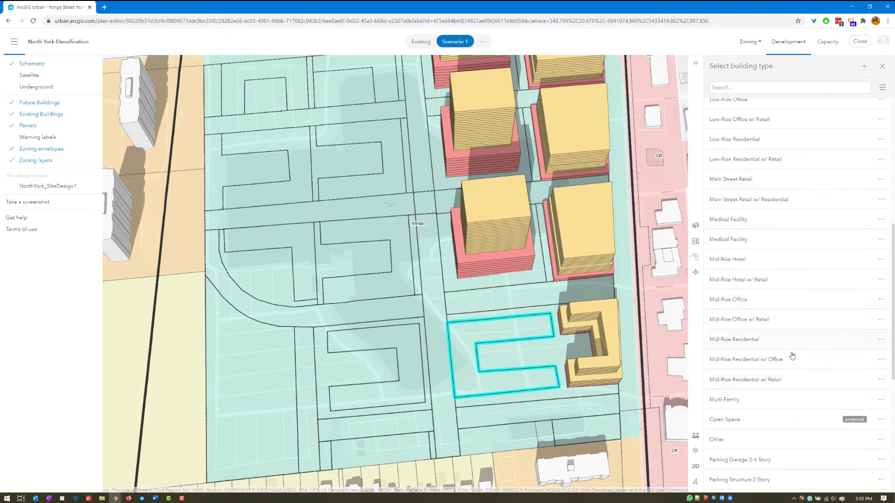
click(793, 381)
- Develop the three C-shaped parcels along the west side of the central road as Mid-Rise Office w/ Retail
click(363, 393)
ctrl+click(382, 287)
ctrl+click(386, 184)
click(866, 128)
scroll(793, 373, down, 6)
click(780, 397)
- Develop the three building parcels in the westernmost column as Mid-Rise Residential
drag(447, 280, 489, 406)
click(345, 366)
ctrl+click(335, 285)
ctrl+click(331, 200)
click(867, 129)
scroll(773, 328, down, 7)
click(775, 388)
- Develop the L-shaped parcel at the north end, just west of the central road, as High-Rise Residential w/ Retail
click(389, 184)
click(867, 129)
scroll(782, 376, down, 6)
scroll(797, 348, up, 5)
click(795, 348)
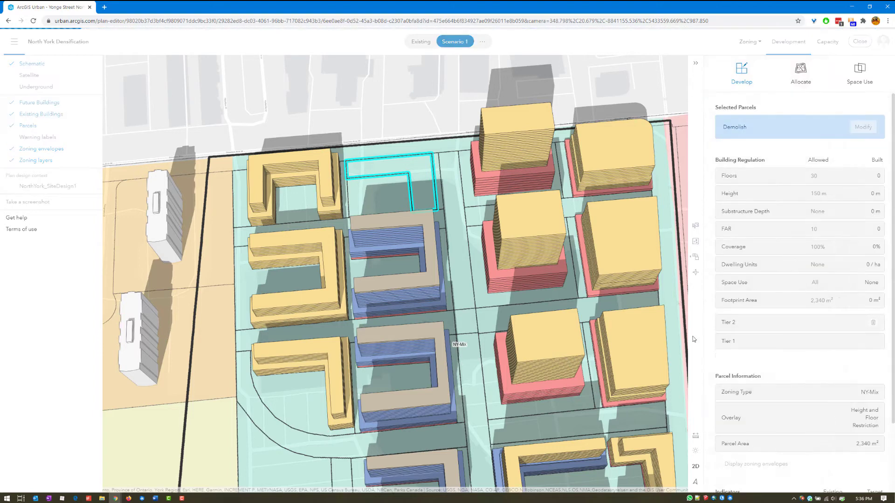
- Change the northern L-shaped parcel's building type to Retail Urban Department Store
click(863, 127)
scroll(807, 339, down, 5)
scroll(782, 428, down, 6)
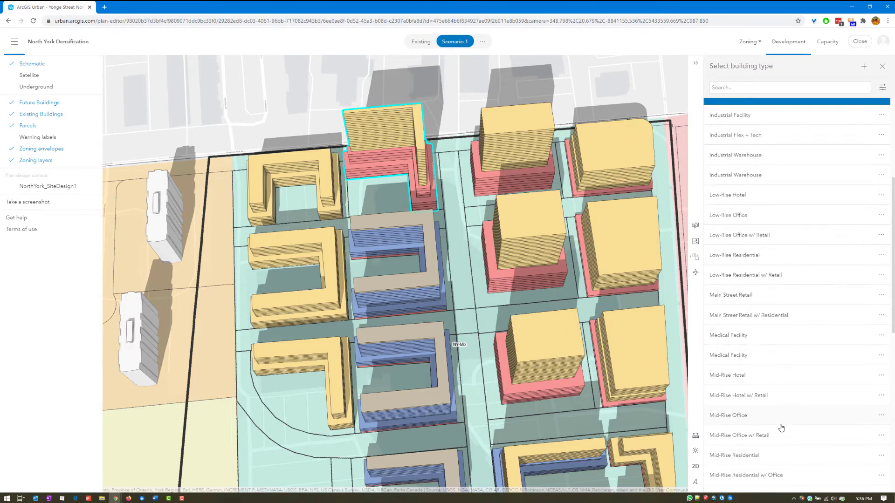
click(792, 390)
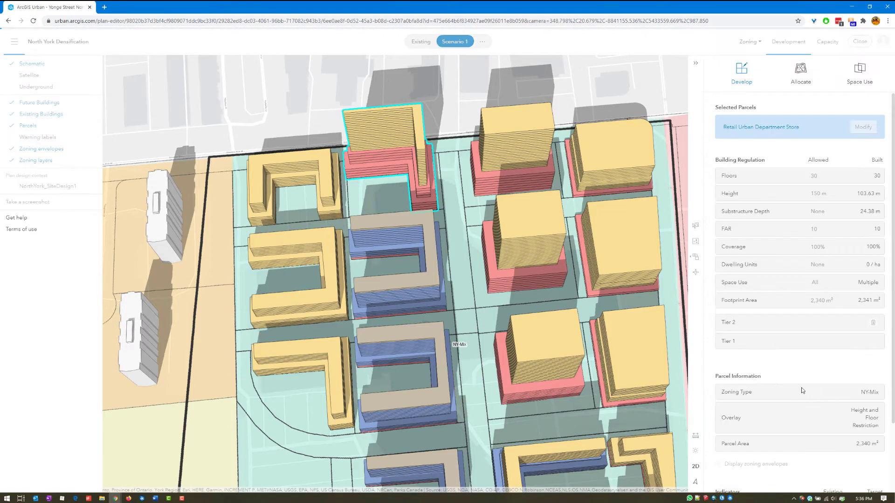
- Develop the narrow parcels along the site's south edge with small detached residential buildings
click(513, 299)
scroll(513, 299, down, 3)
right_drag(514, 300, 503, 333)
click(431, 403)
shift+click(482, 402)
shift+click(533, 401)
click(863, 127)
click(741, 464)
click(630, 247)
- Review Scenario 1's capacity indicators, comparing existing and planned population, households, jobs and parking spots
right_drag(572, 287, 559, 405)
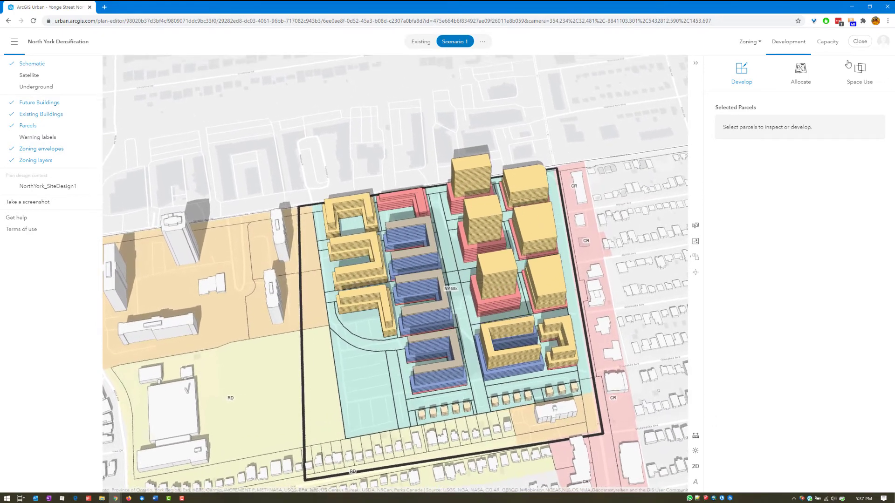
click(825, 45)
right_drag(579, 383, 559, 388)
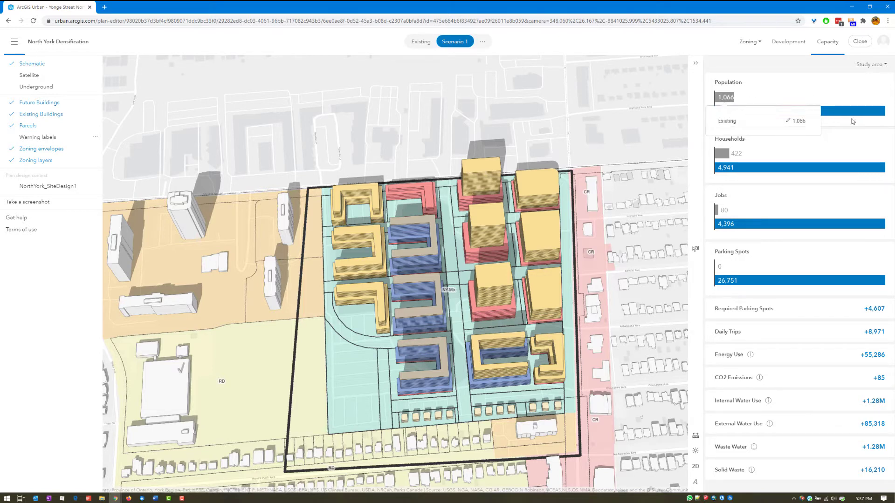
mouse_move(720, 119)
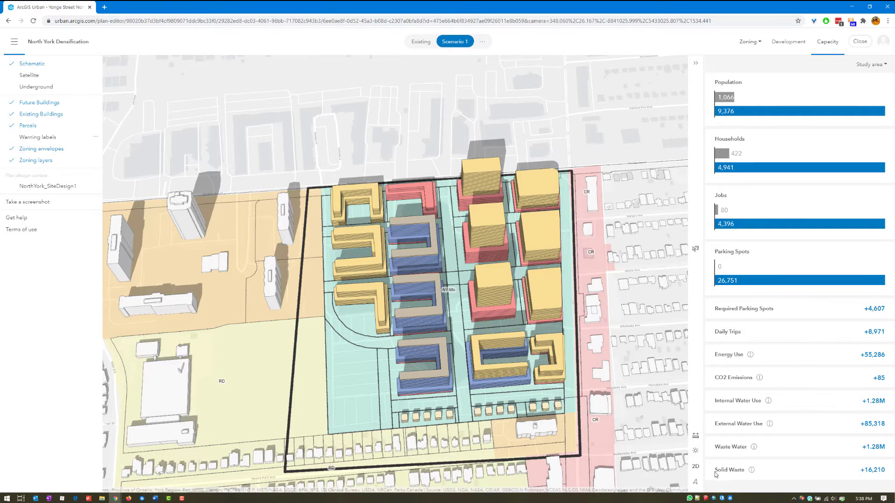
right_drag(487, 321, 565, 184)
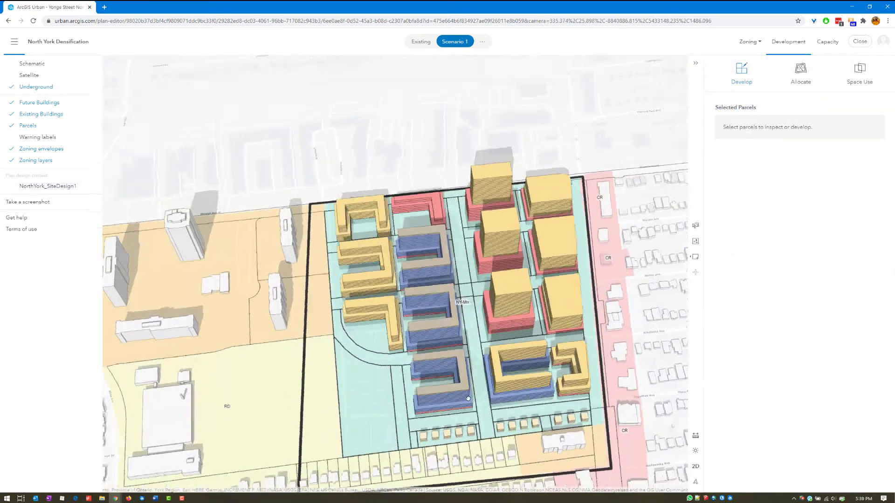
right_drag(422, 406, 438, 424)
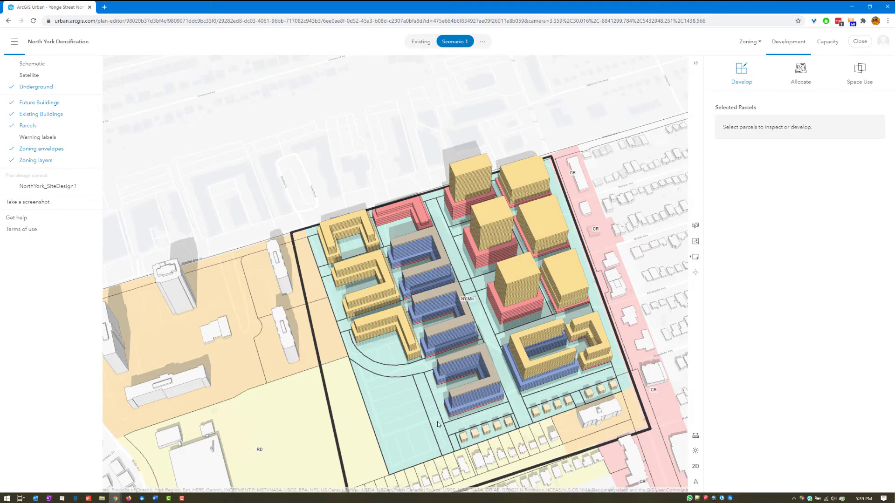
- Start a line-of-sight analysis with the observer point on the upper facade of the southernmost yellow-and-red high-rise tower
scroll(434, 390, up, 3)
scroll(435, 389, up, 5)
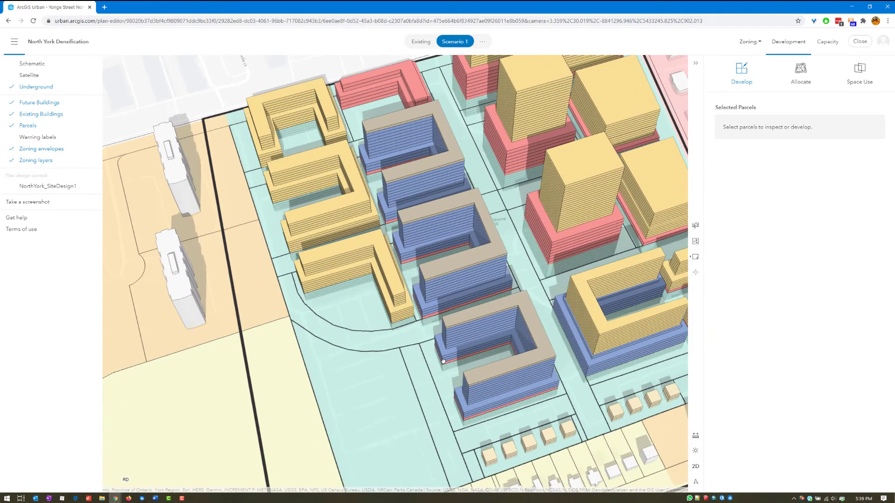
right_drag(471, 333, 400, 316)
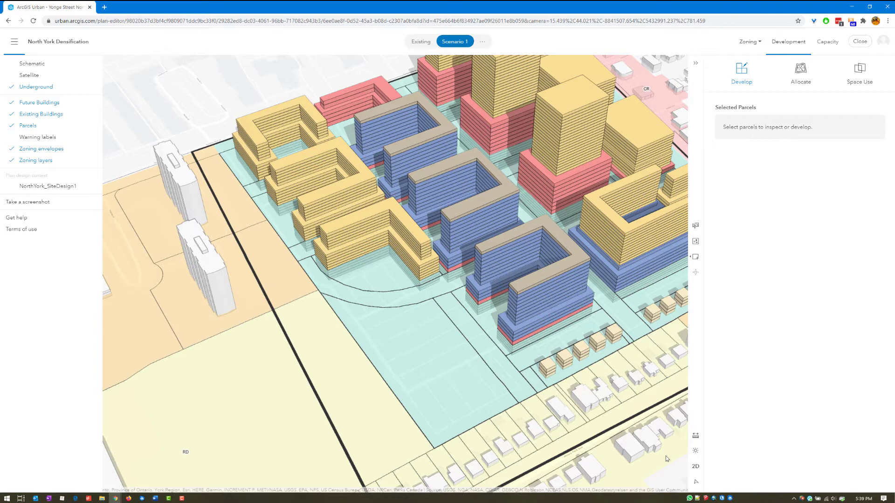
click(695, 438)
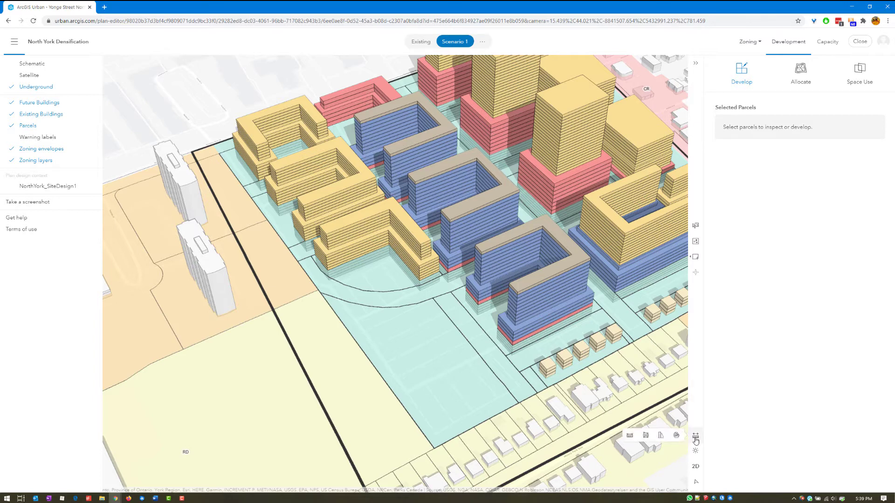
click(661, 436)
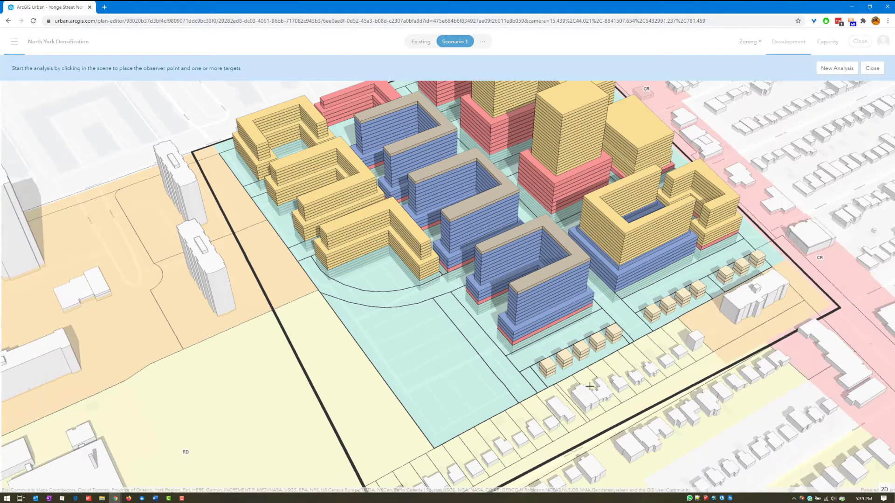
click(562, 119)
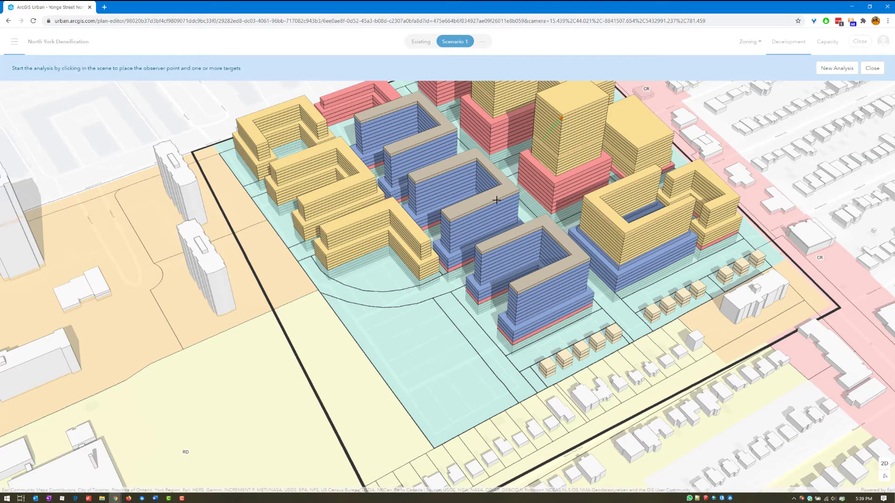
- Check visibility from the tower to eight target points spread across the open southwest parcel and close the line-of-sight analysis
click(442, 370)
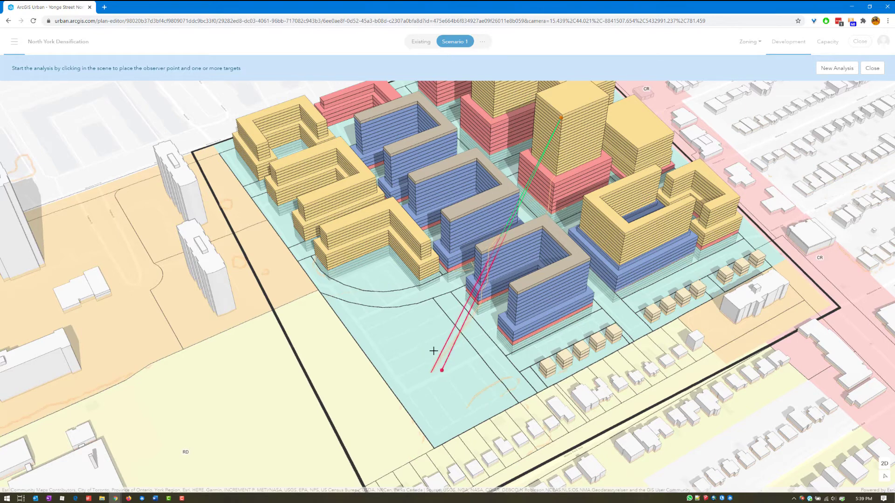
click(418, 343)
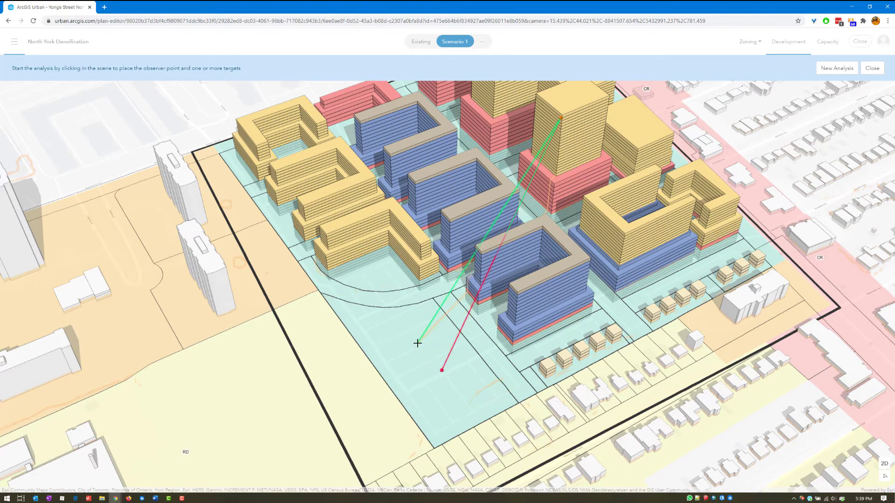
click(396, 328)
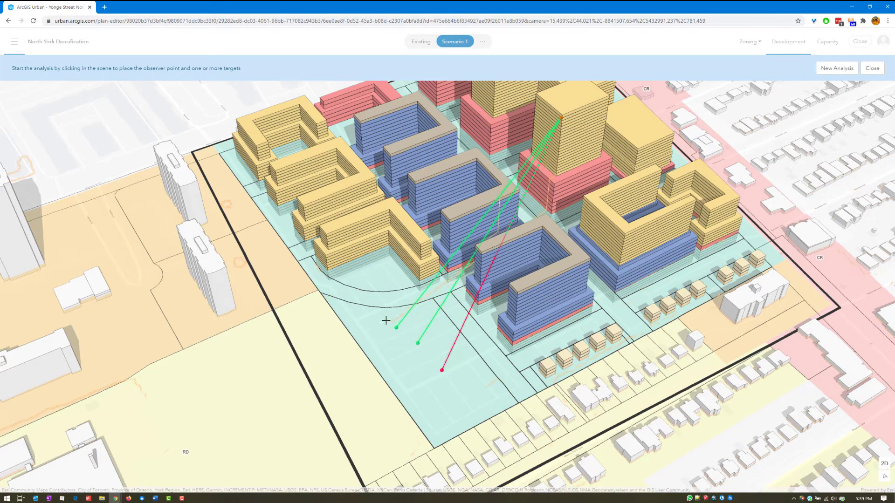
click(361, 312)
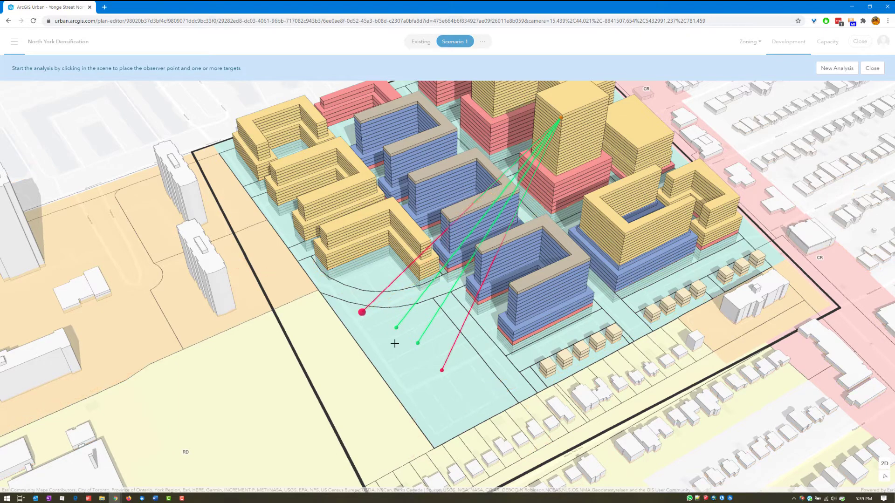
click(471, 394)
click(490, 401)
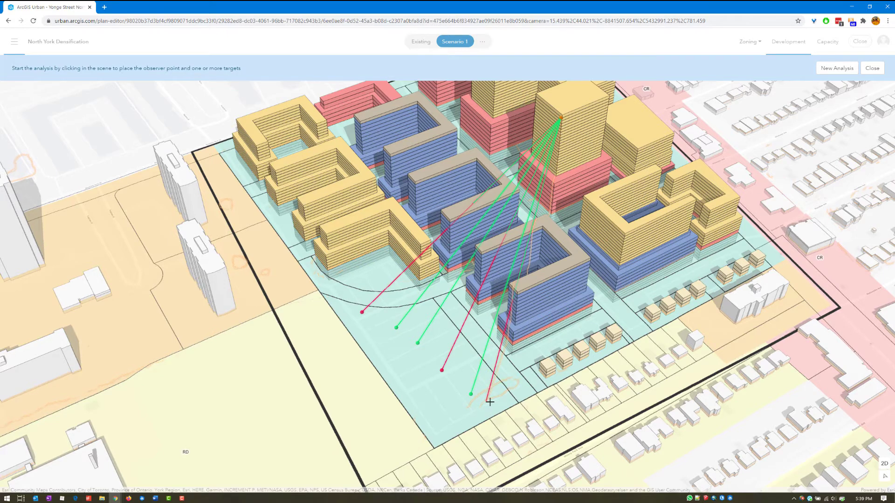
click(432, 413)
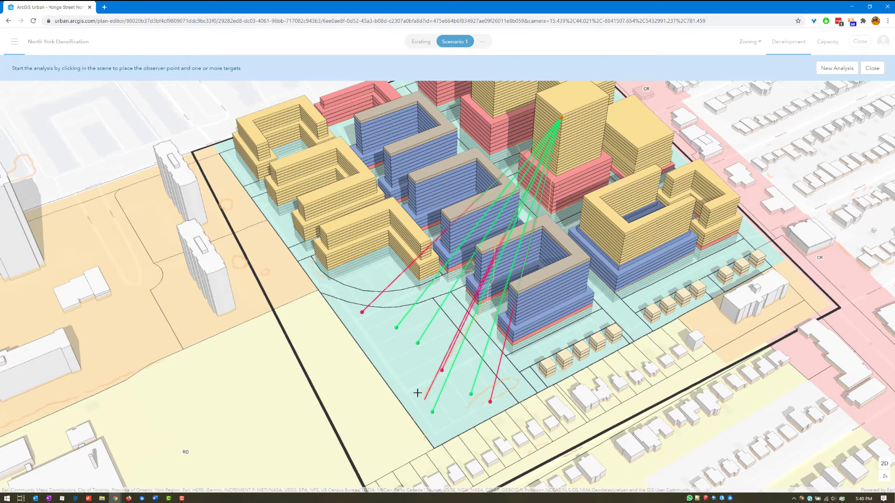
click(414, 392)
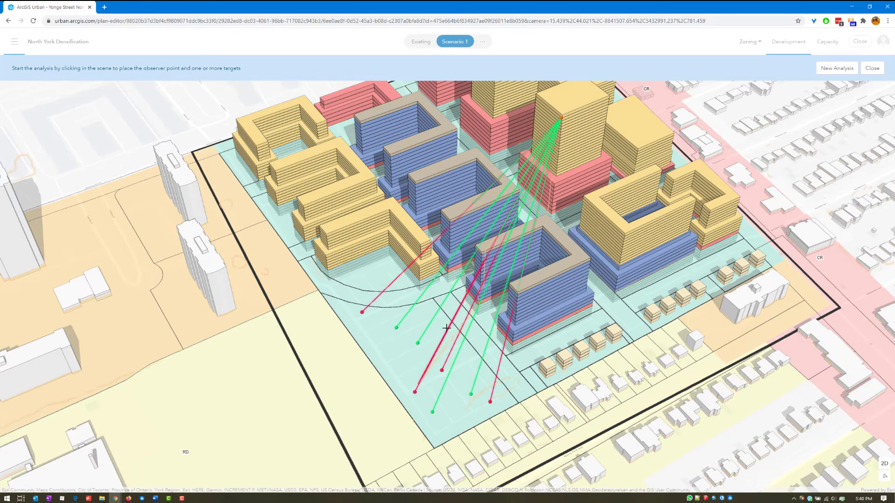
click(870, 69)
- Close the North York Densification plan and switch to CityEngine
scroll(535, 313, up, 5)
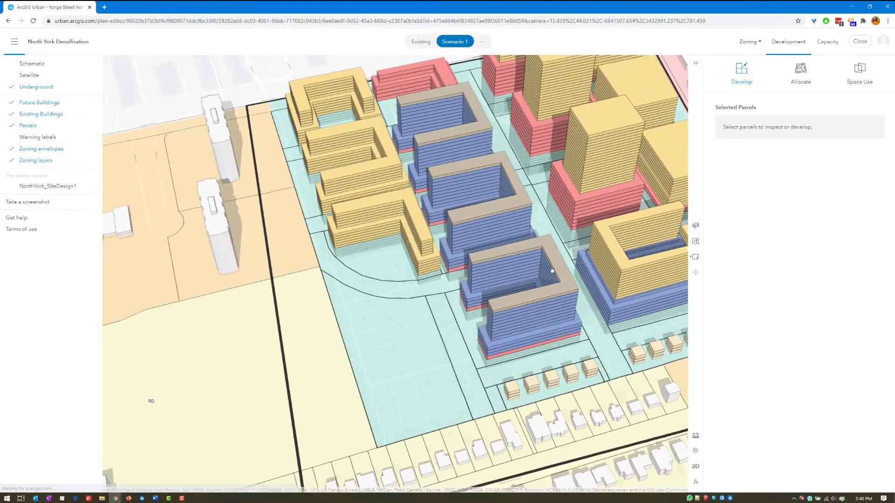
drag(560, 269, 435, 346)
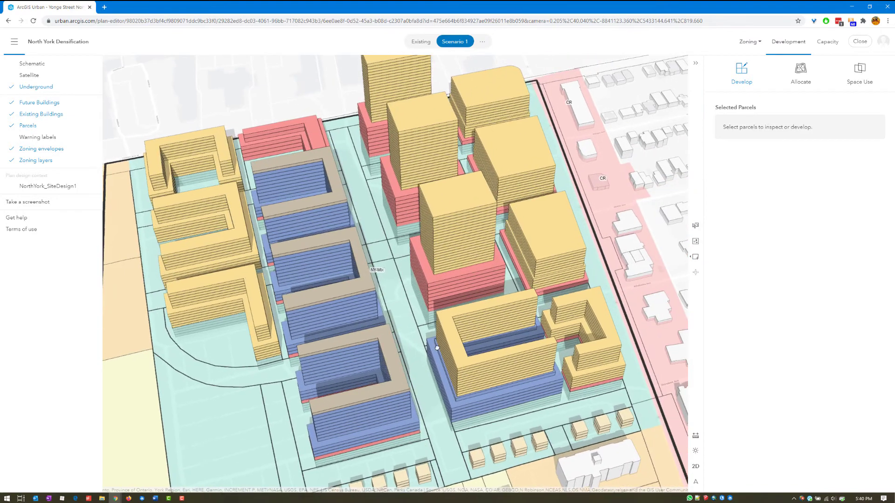
scroll(437, 347, down, 5)
right_drag(451, 349, 452, 346)
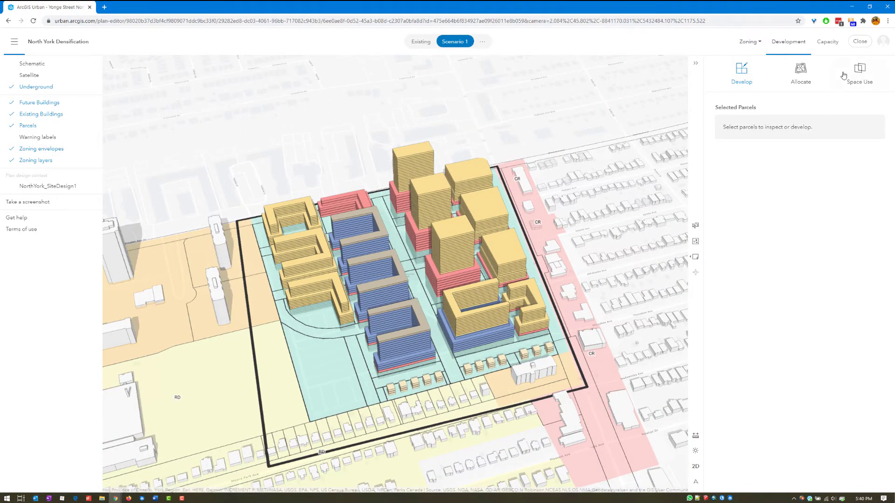
click(859, 43)
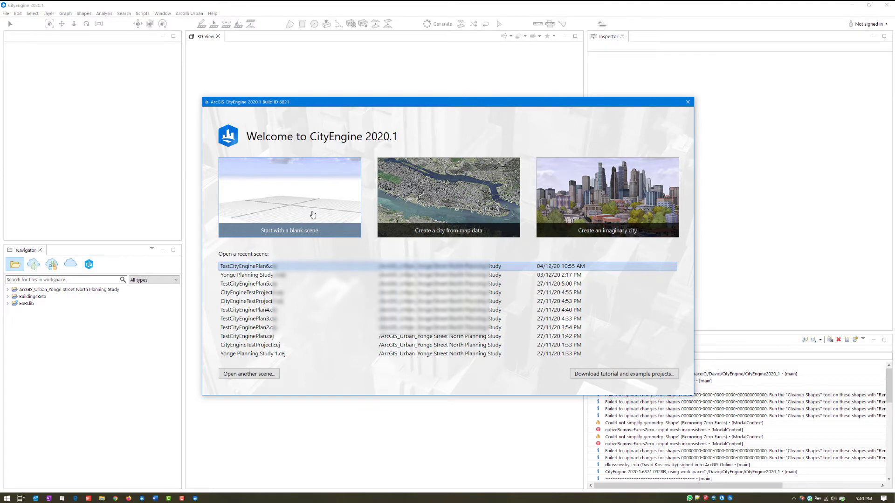
- Leave the welcome window without creating a blank scene and sign in to ArcGIS Online
click(309, 215)
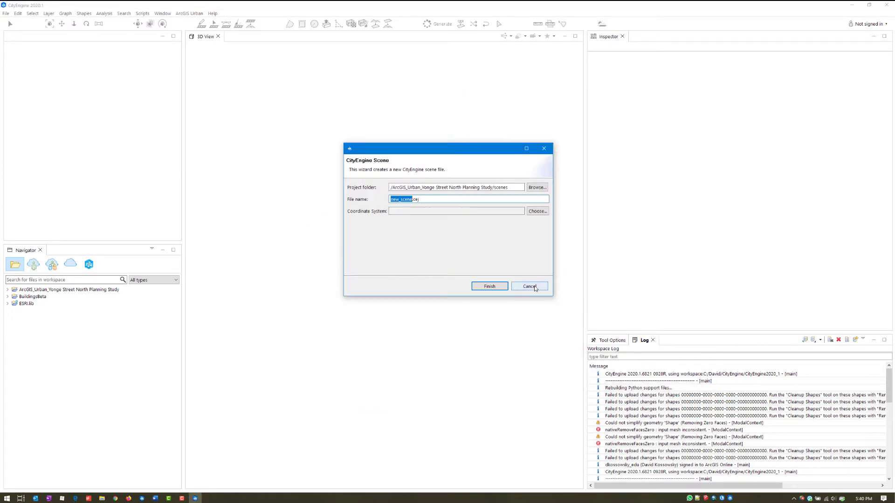
click(536, 288)
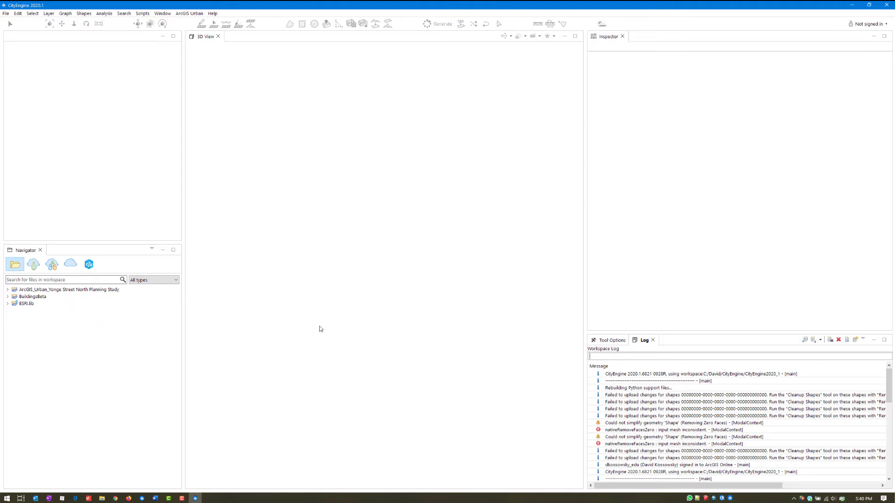
click(867, 24)
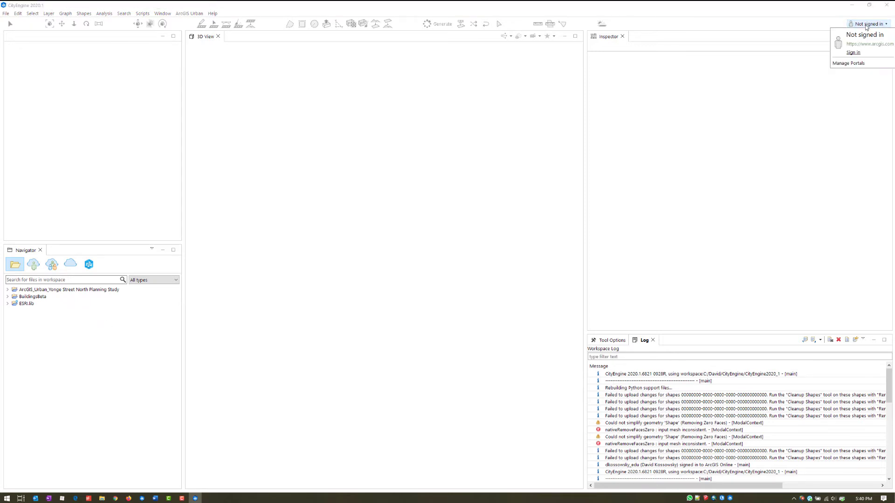
click(853, 53)
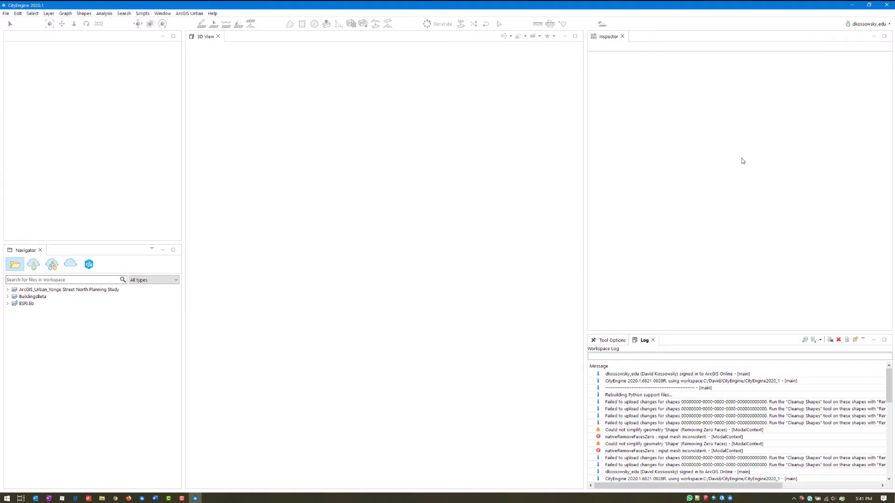
- Import the North York Densification urban design plan from ArcGIS Urban as a new scene, accepting a static copy
click(88, 265)
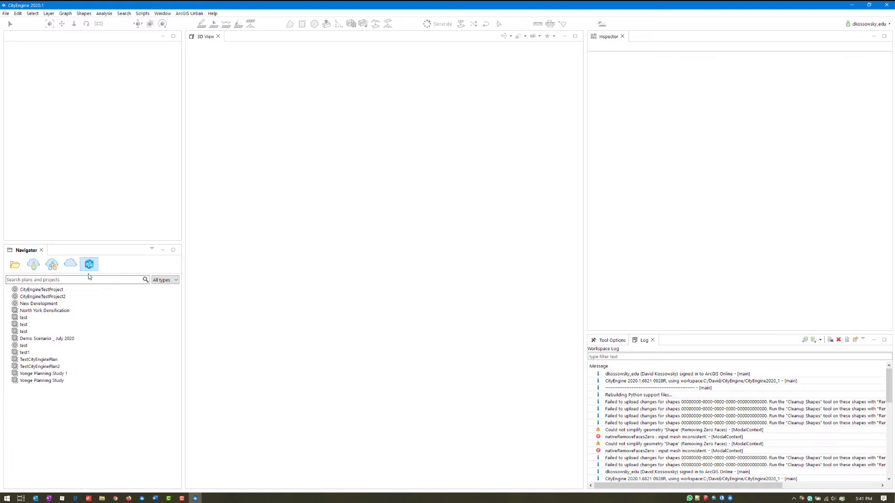
click(51, 314)
right_click(47, 312)
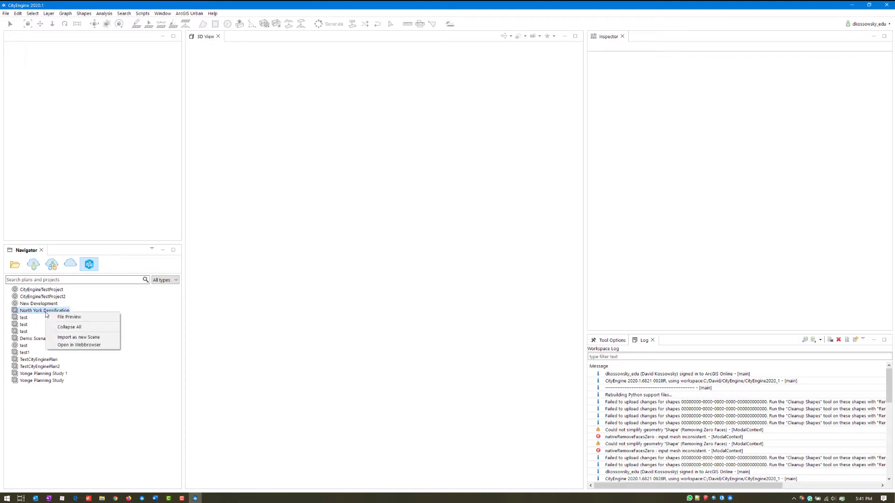
click(79, 337)
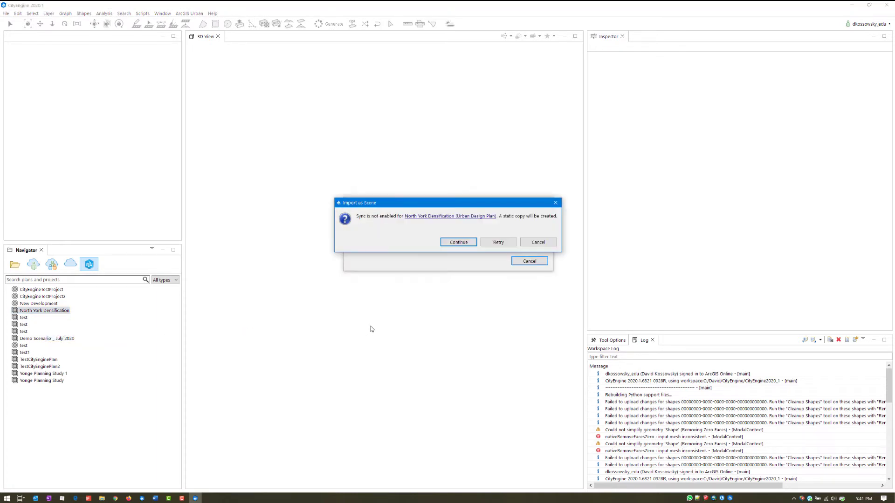
click(450, 244)
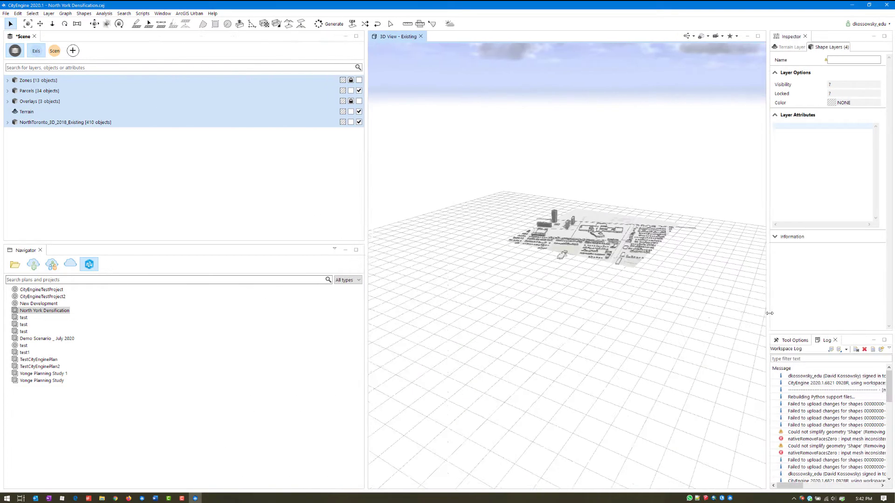
- Examine the imported Existing scenario around the mall site and its surrounding buildings in 3D
scroll(462, 330, up, 3)
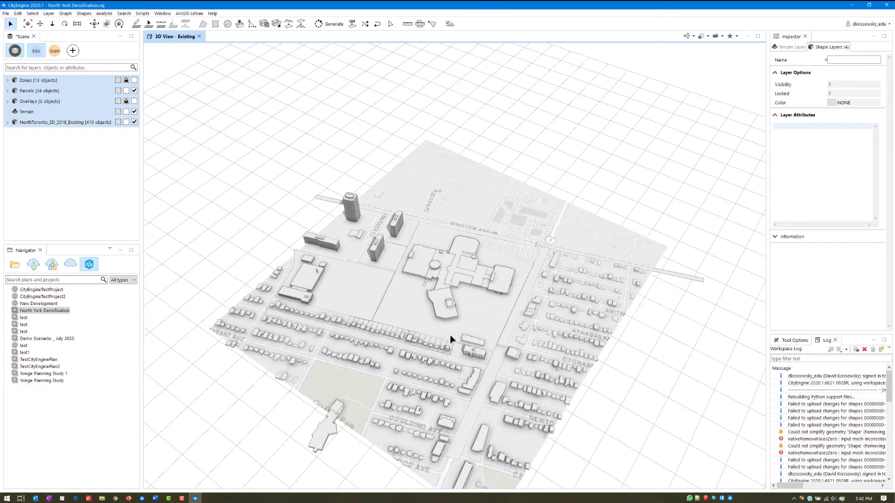
scroll(425, 351, up, 1)
middle_drag(424, 351, 478, 354)
middle_drag(383, 340, 495, 307)
middle_drag(483, 343, 474, 343)
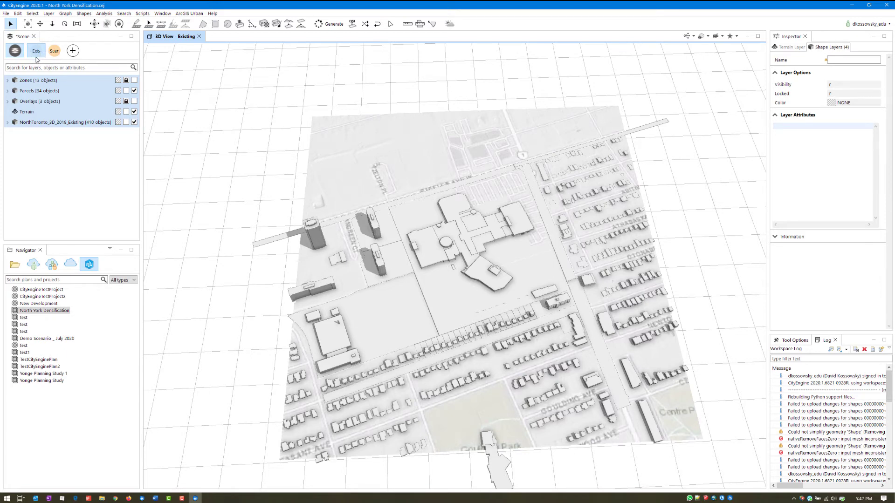
- Display Scenario 1 in the 3D scene and examine its planned buildings and open parcel from several angles
click(54, 52)
middle_drag(406, 297, 521, 339)
scroll(547, 353, up, 2)
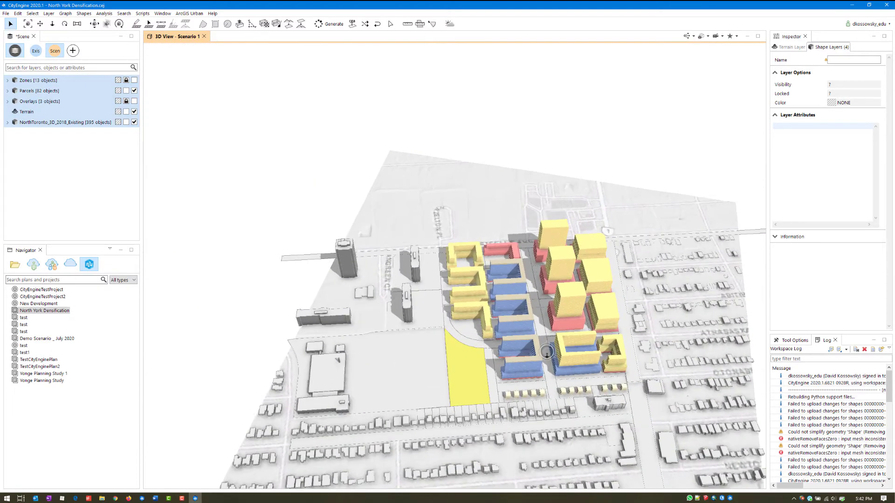
scroll(547, 355, up, 1)
scroll(530, 358, up, 2)
middle_drag(443, 269, 395, 220)
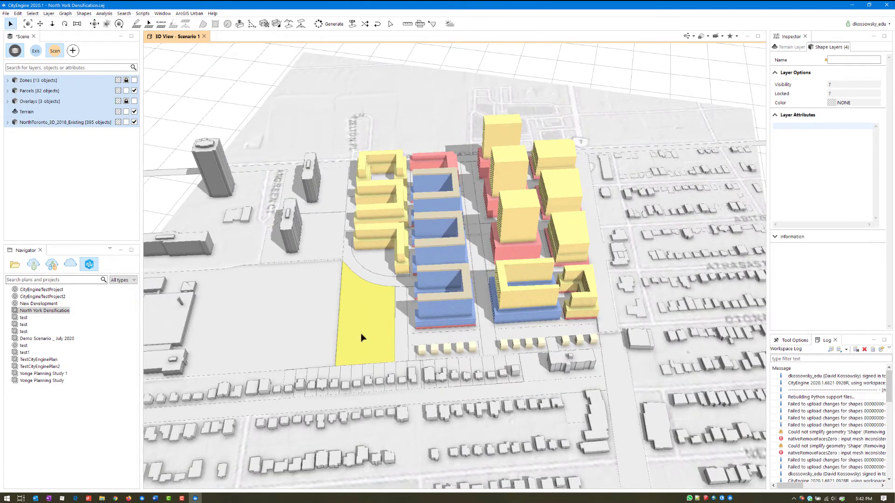
middle_drag(478, 320, 625, 313)
middle_drag(485, 319, 379, 334)
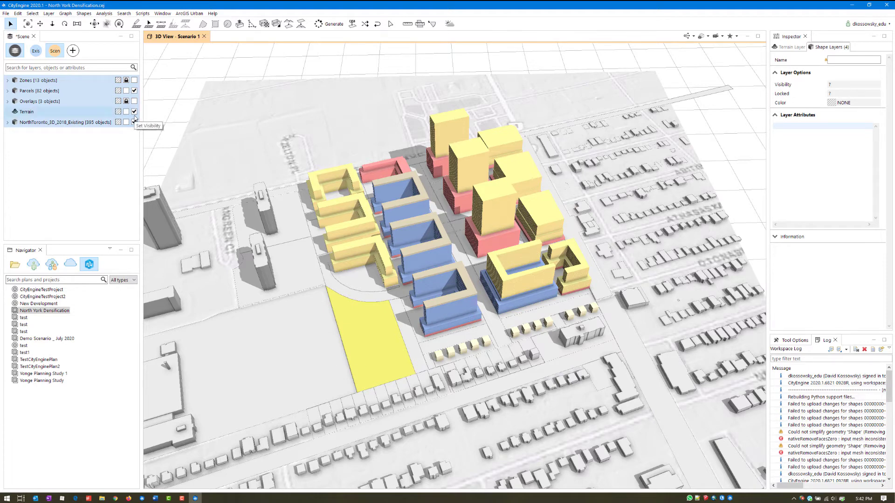
- Hide the Parcels and Terrain layers and select all buildings of the NorthToronto_3D_2018_Existing layer
click(134, 90)
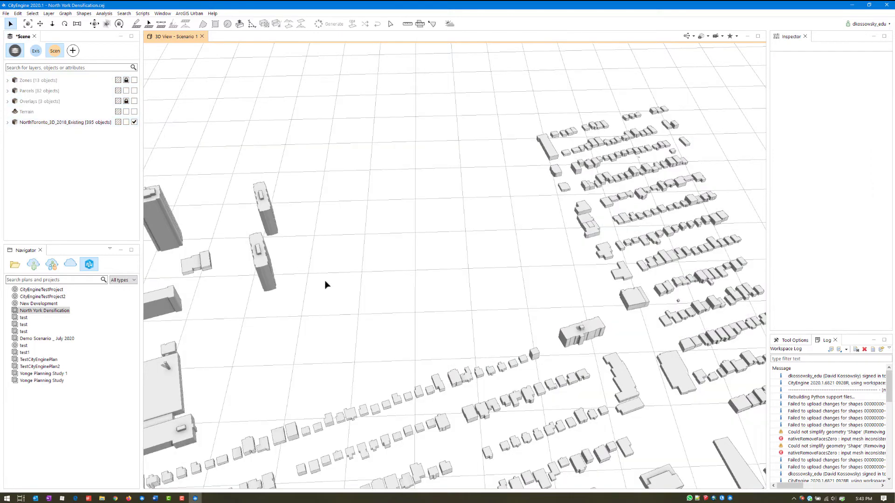
scroll(381, 279, down, 3)
scroll(376, 310, down, 5)
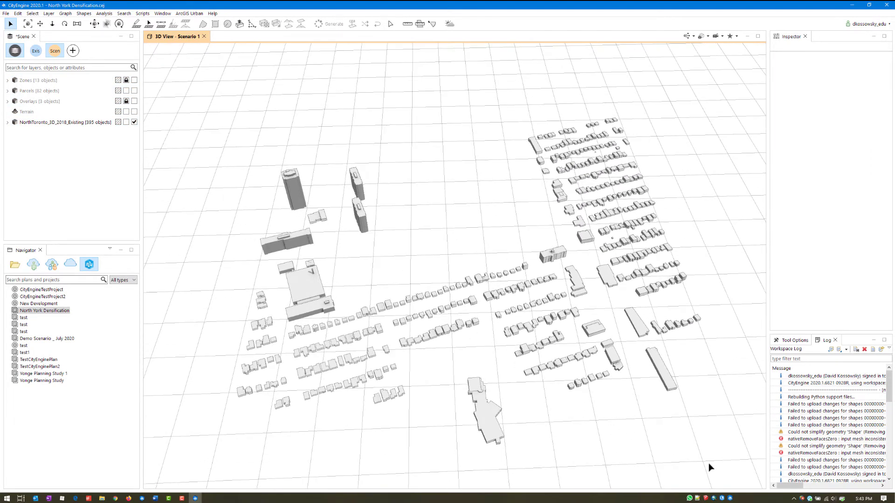
drag(736, 464, 214, 93)
- Apply the Building_Mass_Texturizer.cga rule from the ESRI.lib Buildings rules to the selected existing buildings and widen the rule attributes area
click(15, 264)
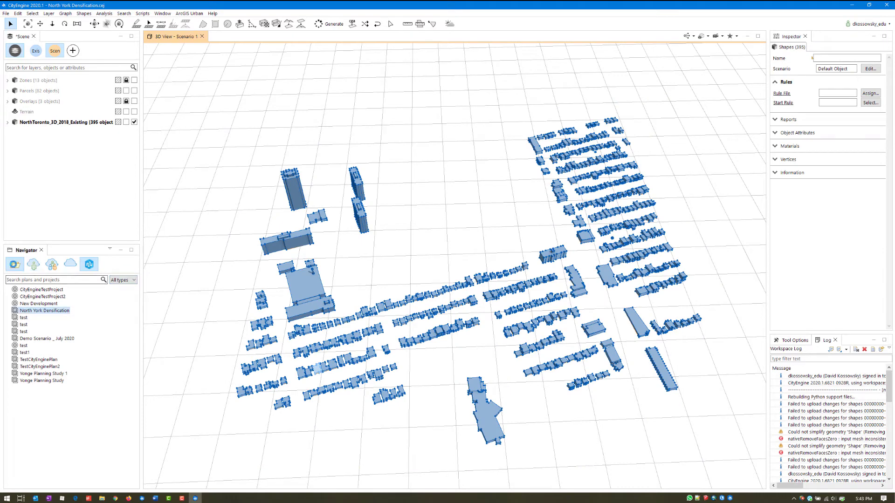
click(8, 304)
click(15, 346)
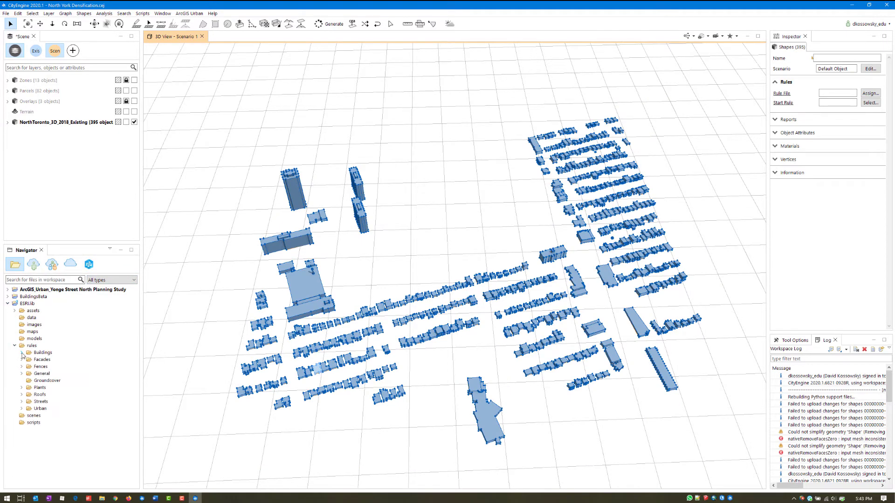
click(22, 353)
drag(55, 376, 311, 283)
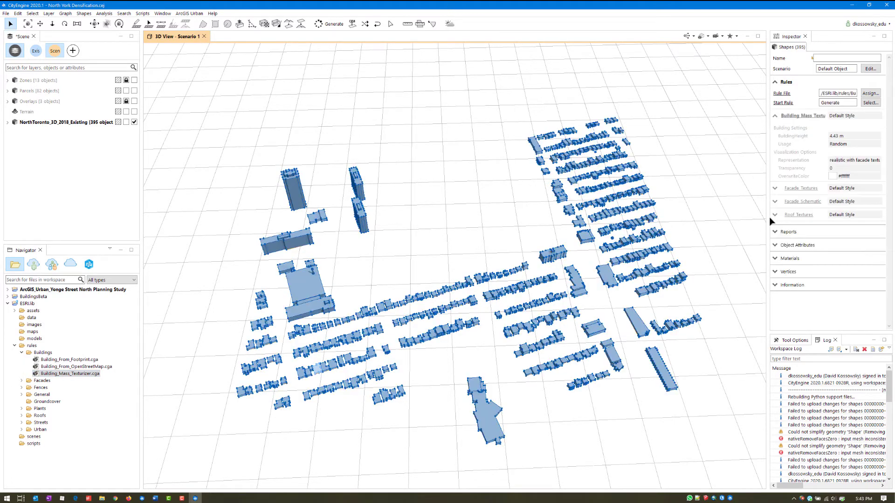
drag(742, 214, 697, 220)
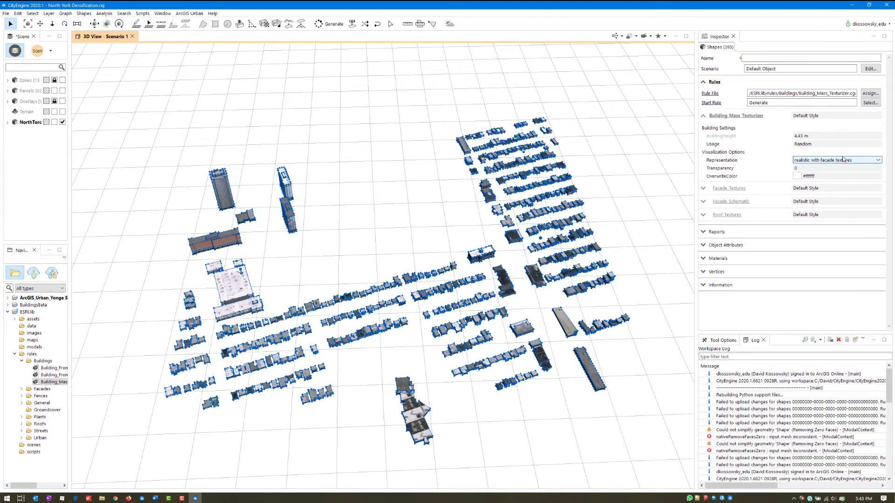
- Set the existing buildings' representation to solid color with the overwrite color light beige #D8D8CD
click(878, 161)
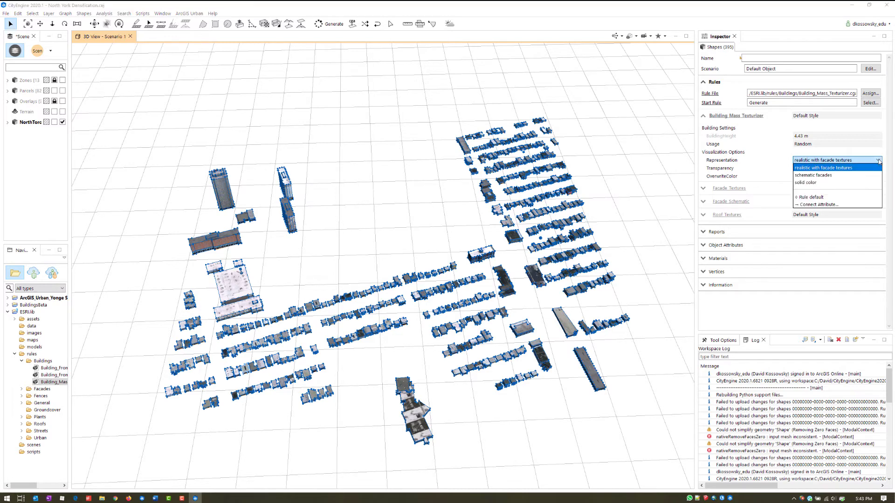
click(804, 183)
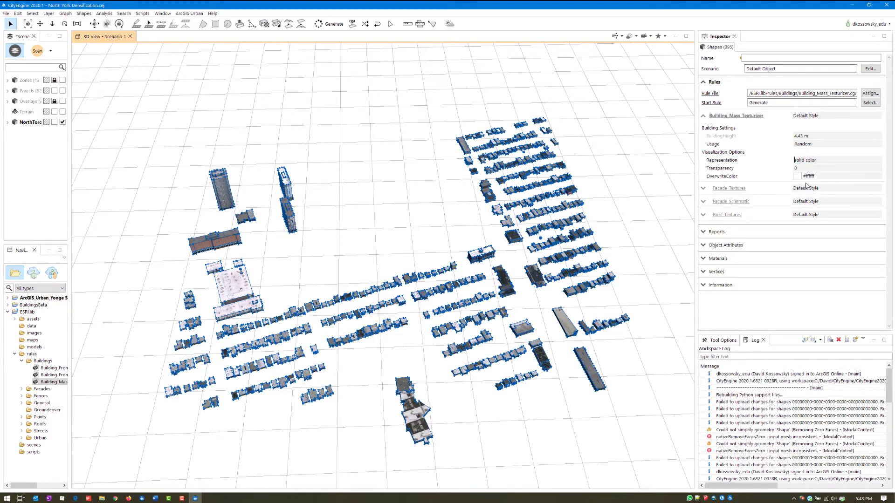
click(796, 177)
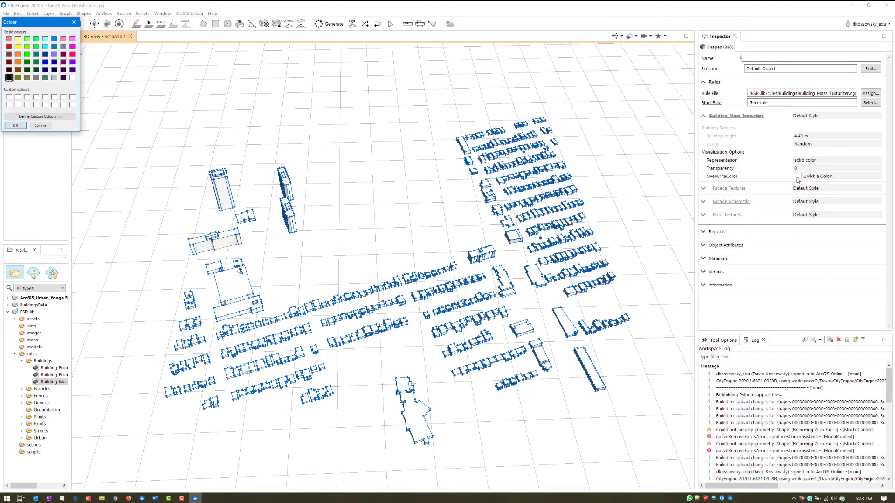
drag(42, 26, 348, 130)
click(376, 221)
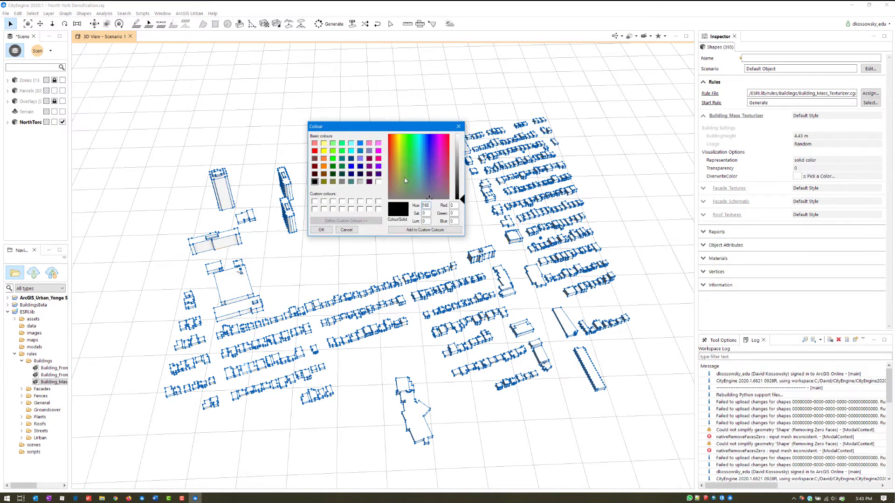
drag(460, 174, 461, 149)
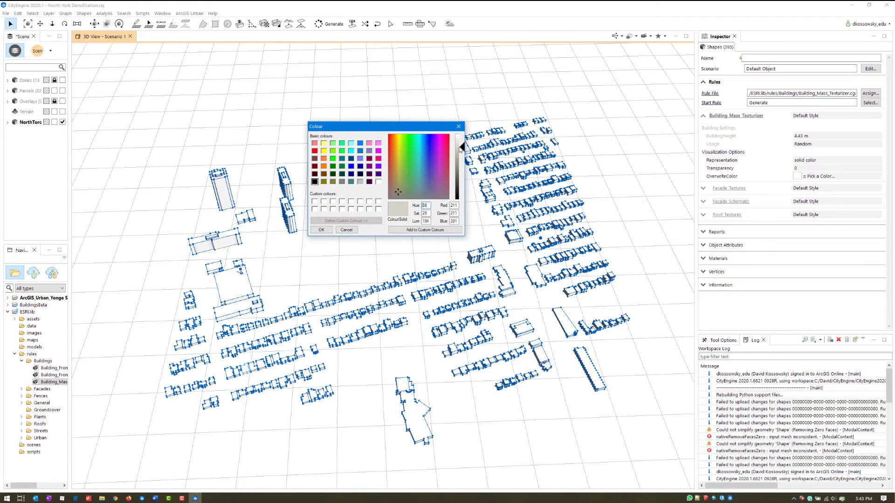
click(322, 229)
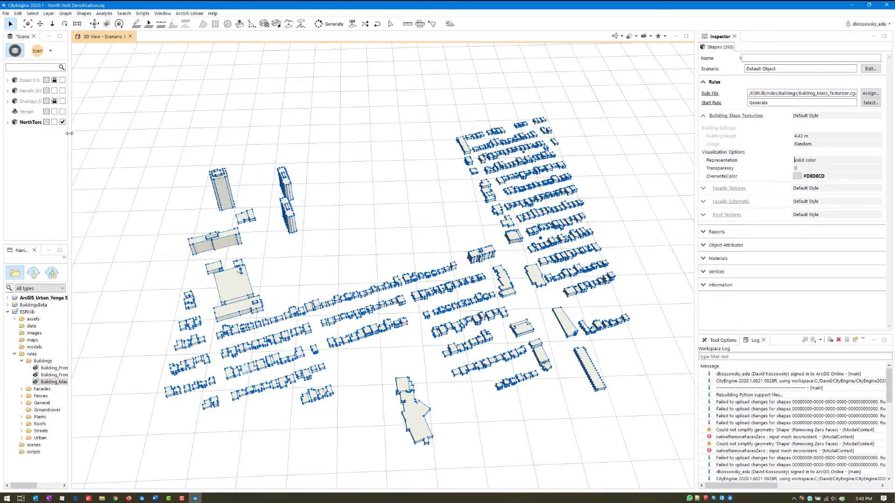
- Widen the scene layer list, then lock the NorthToronto_3D_2018_Existing layer and show the Parcels layer again
drag(70, 140, 122, 140)
click(106, 122)
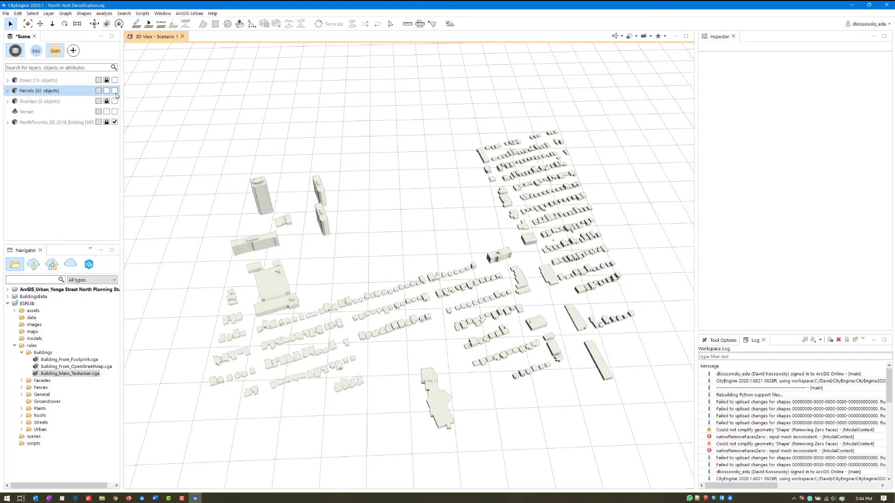
click(115, 91)
alt+drag(319, 232, 392, 265)
alt+middle_drag(376, 343, 370, 355)
scroll(368, 347, up, 3)
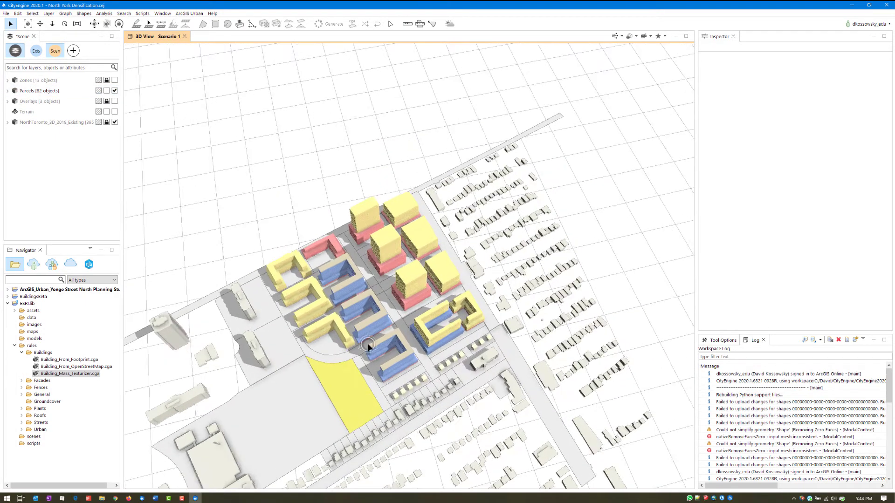
- Duplicate the Parcels layer by copy and paste, and lock and hide the original Parcels layer
right_click(48, 93)
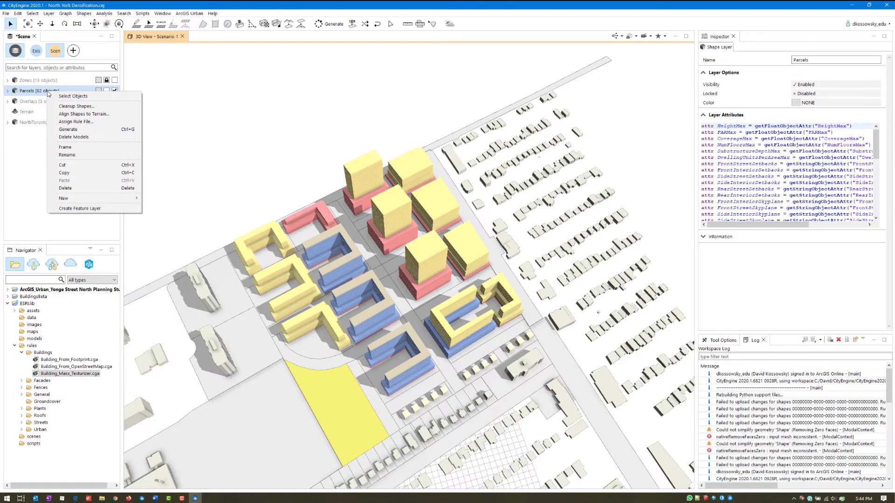
click(65, 173)
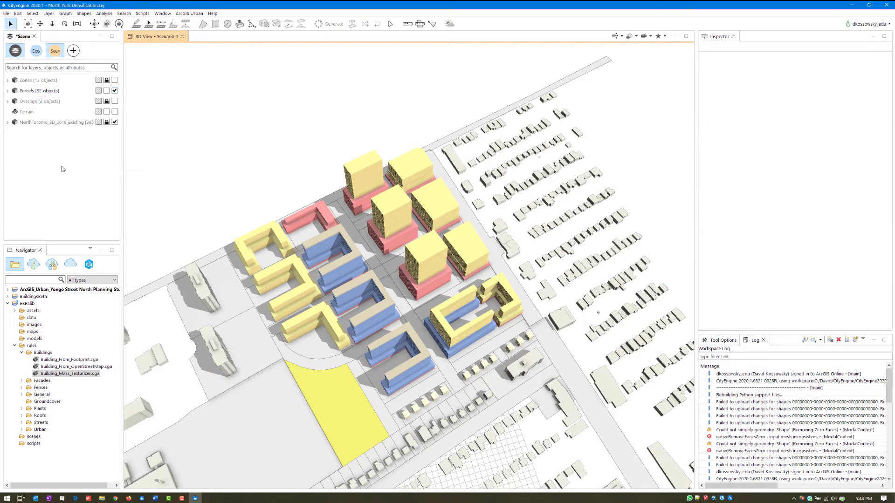
key(ctrl+v)
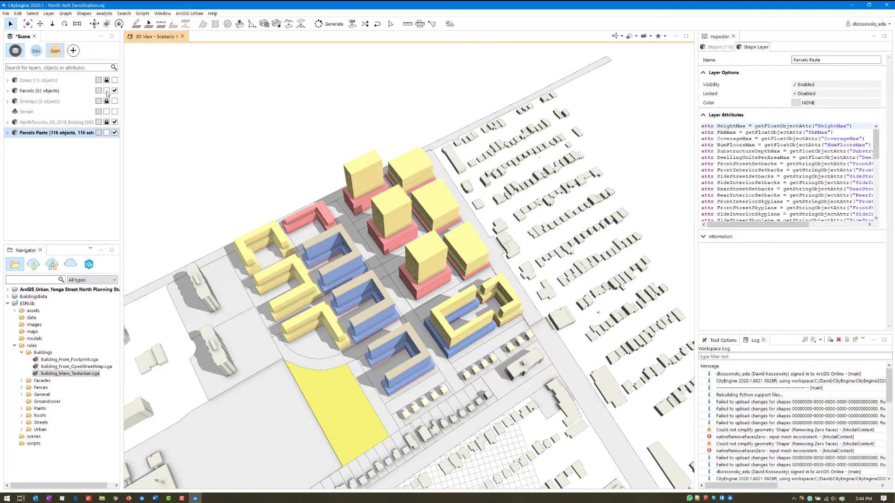
click(106, 91)
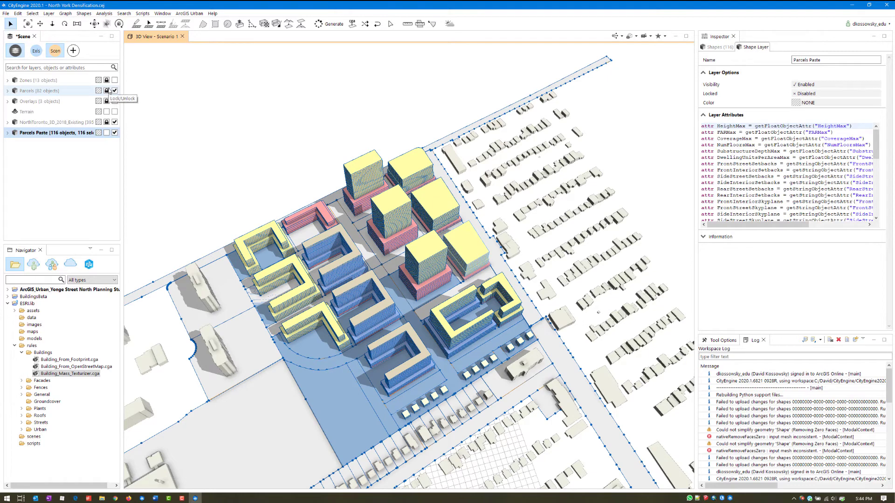
click(115, 91)
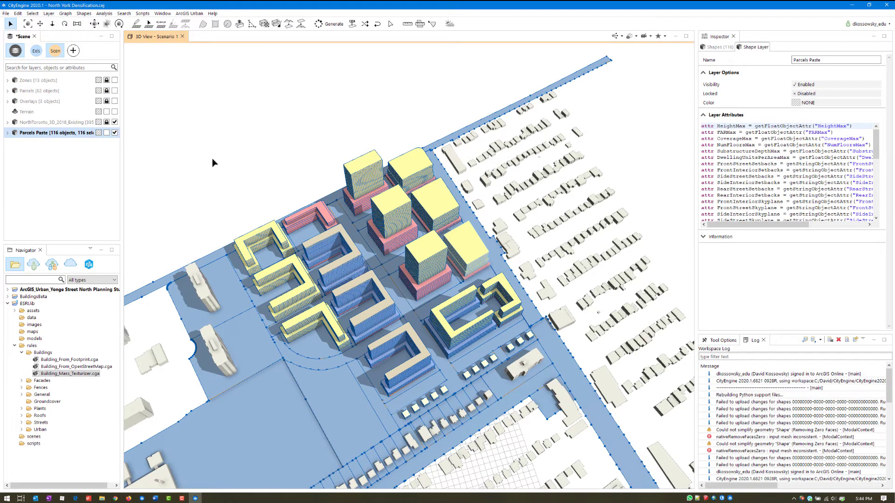
click(81, 146)
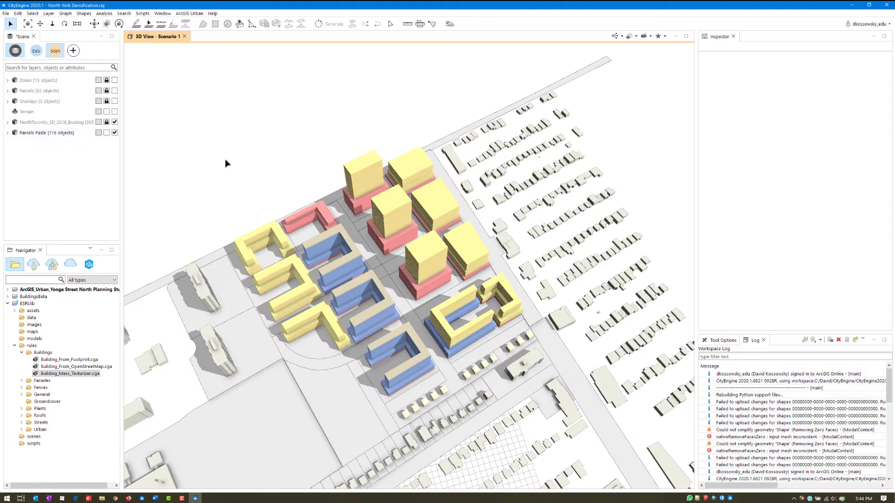
- Select all the large planned towers and courtyard buildings in the Parcels Paste layer and convert their models to shapes
middle_drag(236, 136, 398, 377)
scroll(399, 377, up, 1)
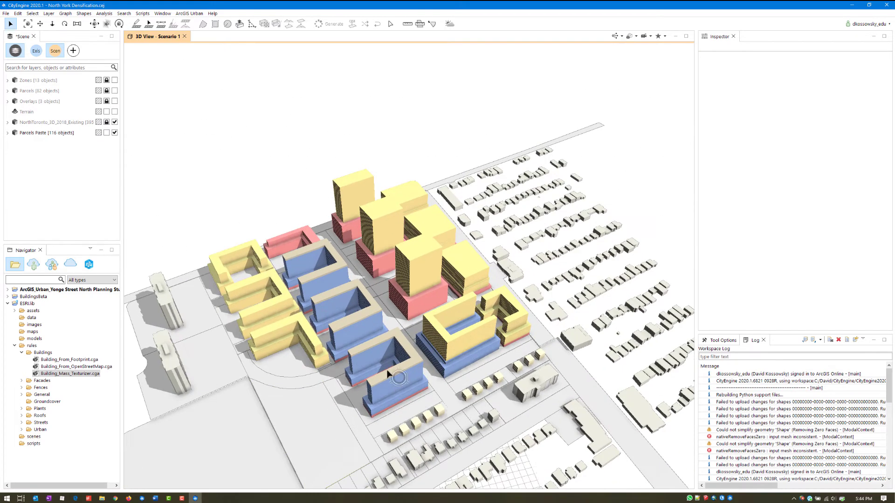
click(409, 369)
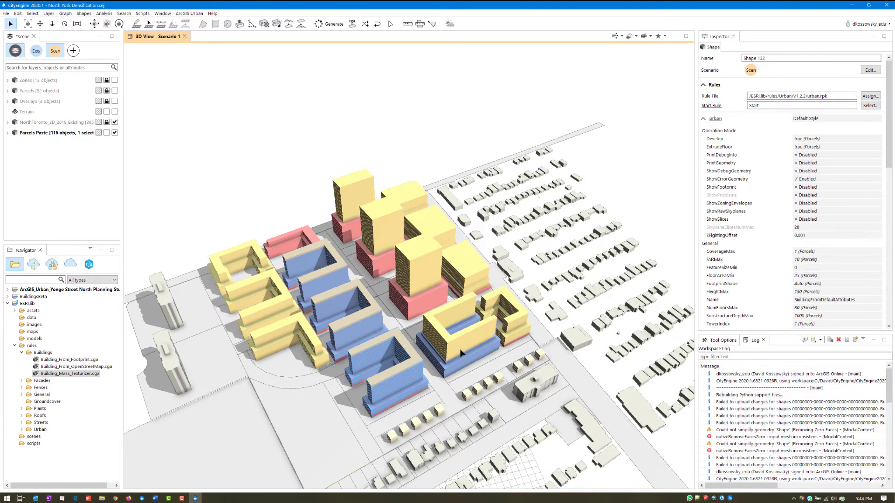
shift+click(510, 327)
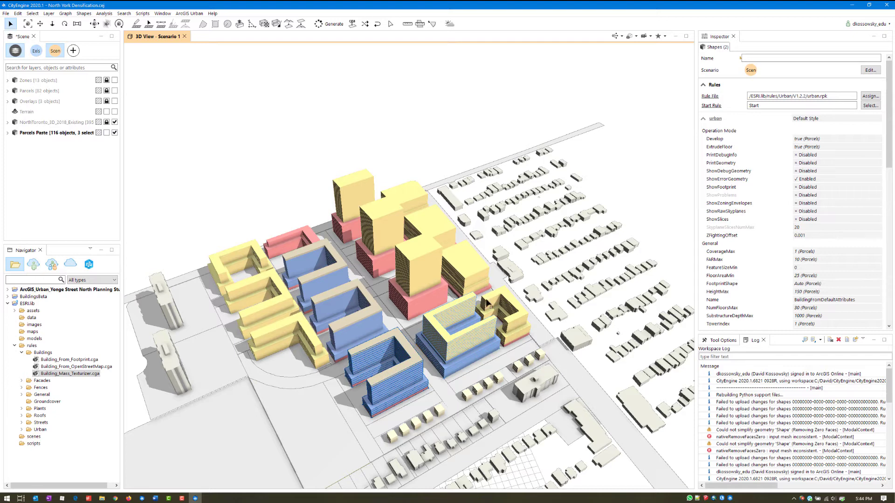
shift+click(469, 275)
shift+click(424, 287)
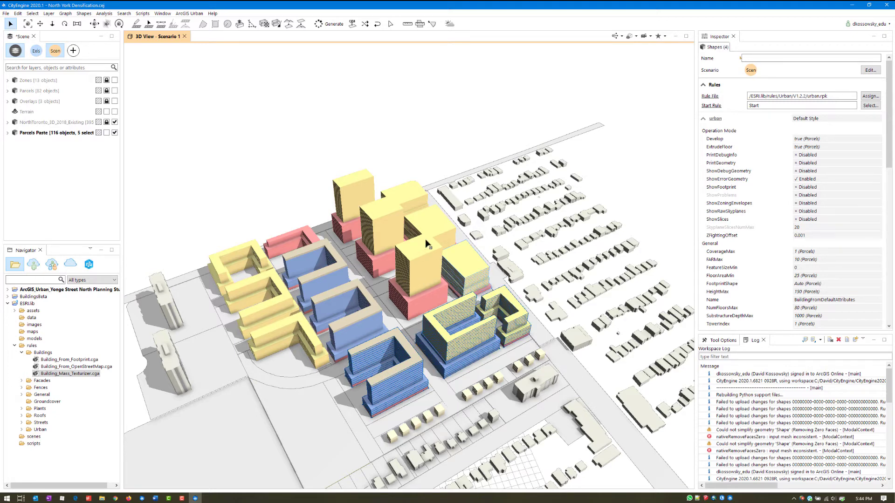
shift+click(384, 245)
shift+click(403, 194)
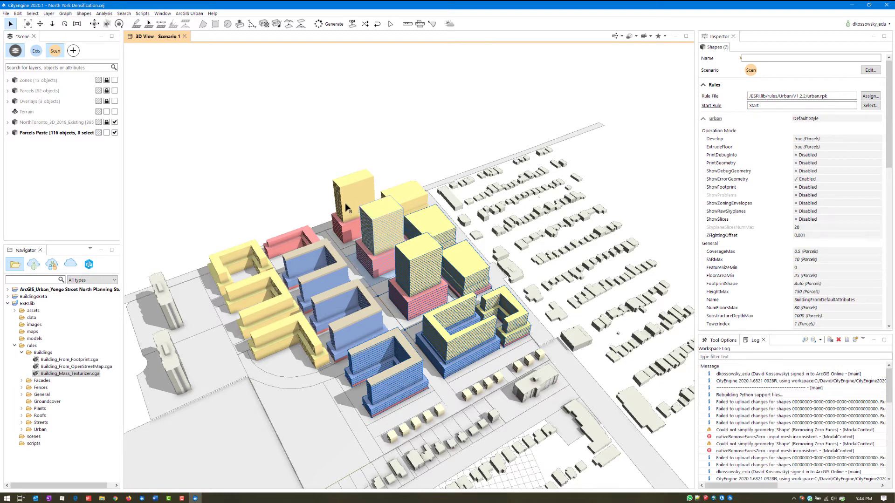
shift+click(380, 224)
shift+click(307, 233)
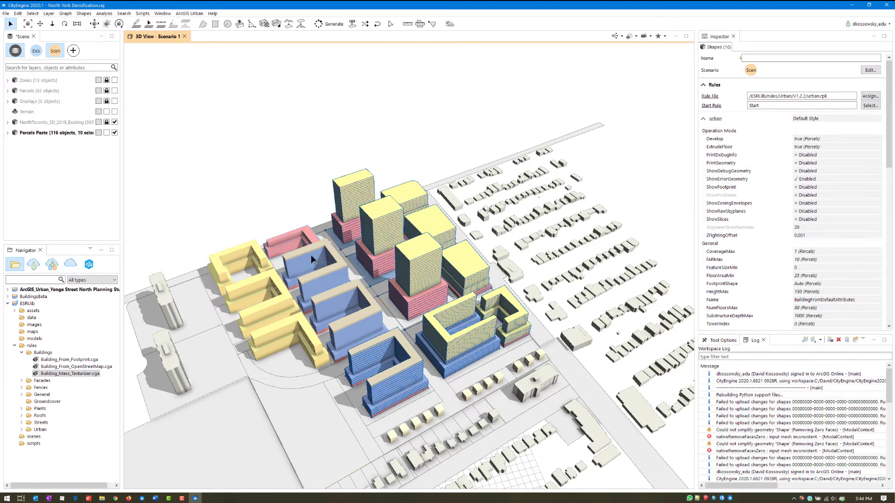
shift+click(311, 256)
shift+click(336, 297)
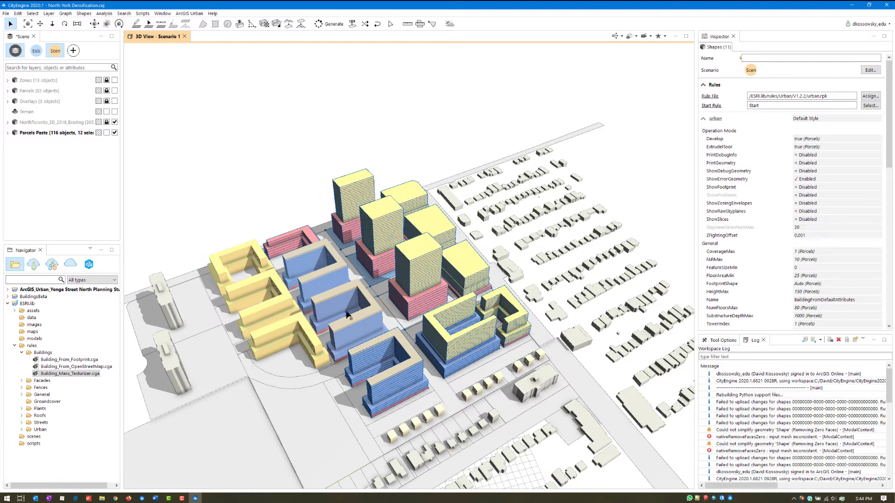
shift+click(368, 357)
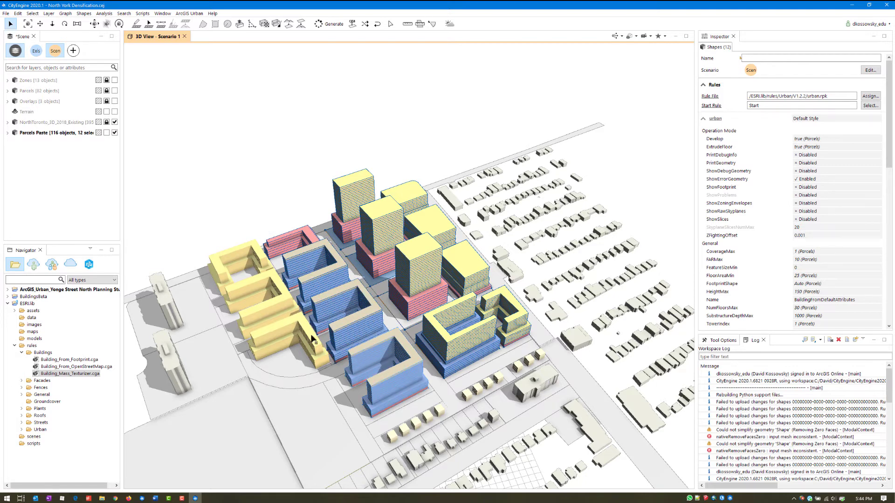
shift+click(270, 310)
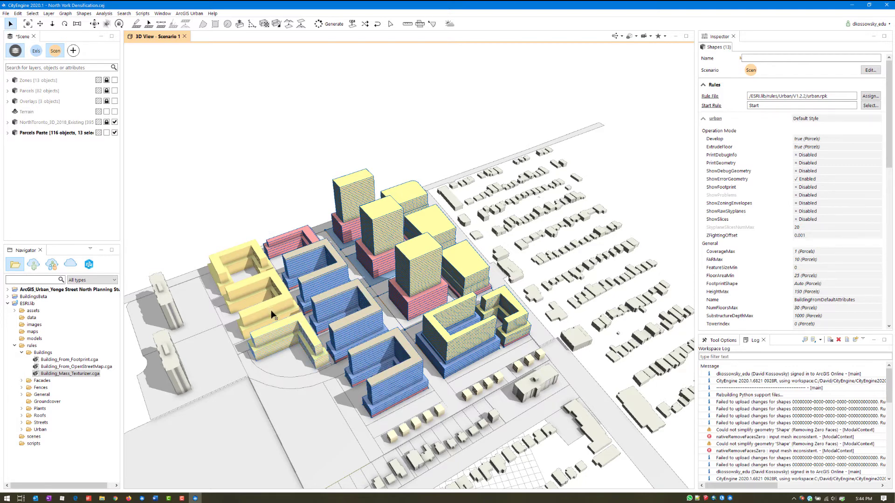
shift+click(220, 276)
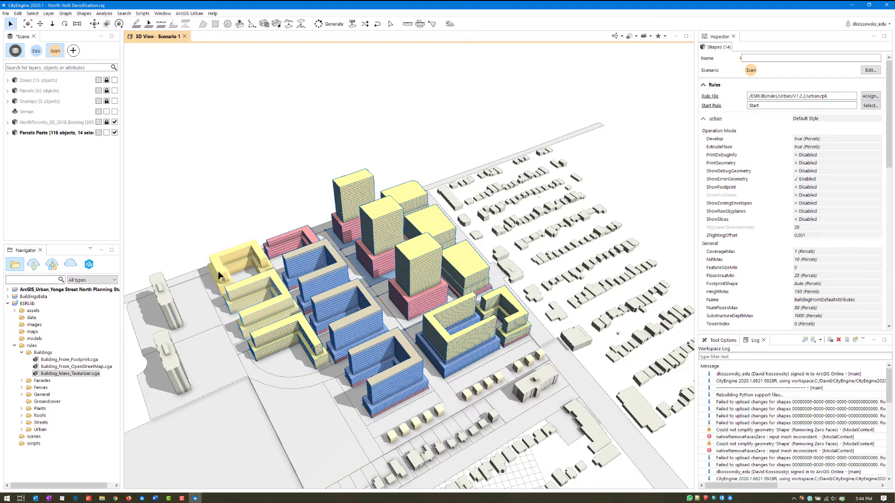
shift+click(220, 276)
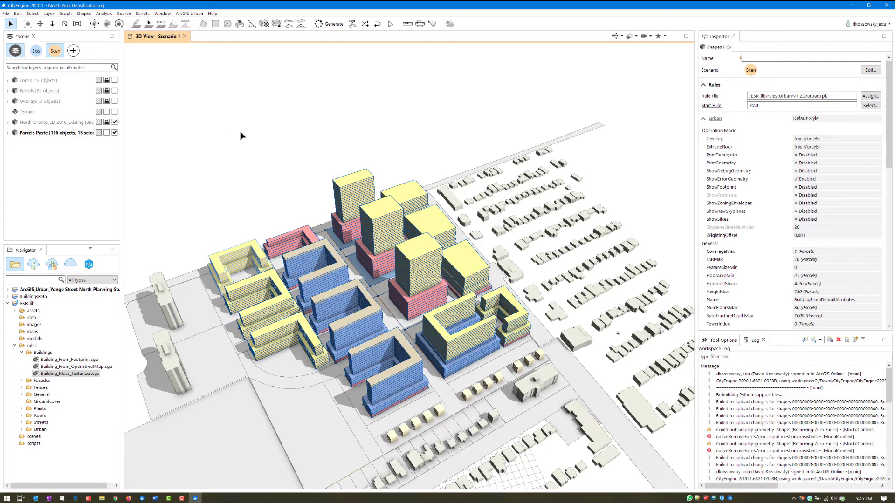
click(84, 13)
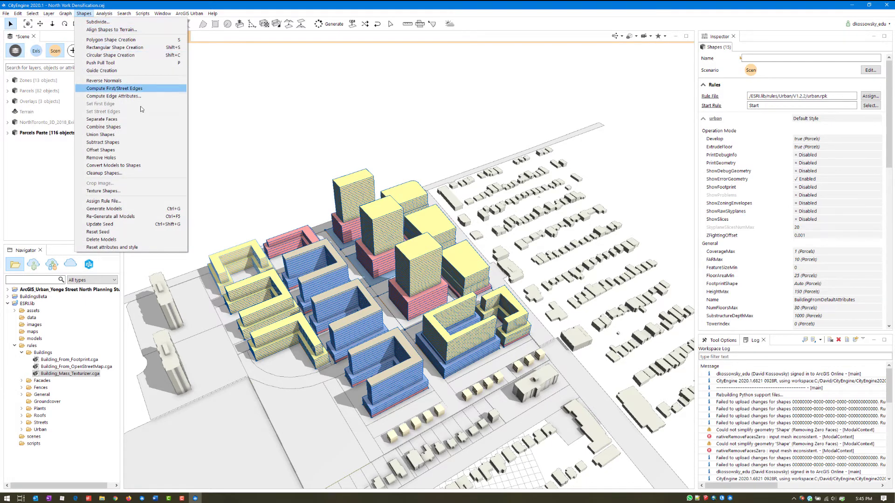
click(134, 166)
- Apply the Building_Mass_Texturizer.cga rule to the converted U-shaped building nearest the row of small houses
middle_drag(488, 291, 413, 420)
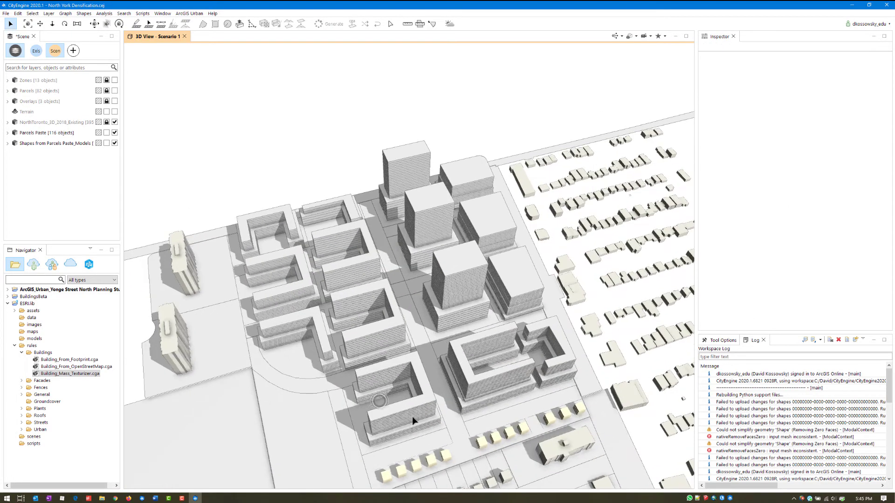
click(405, 407)
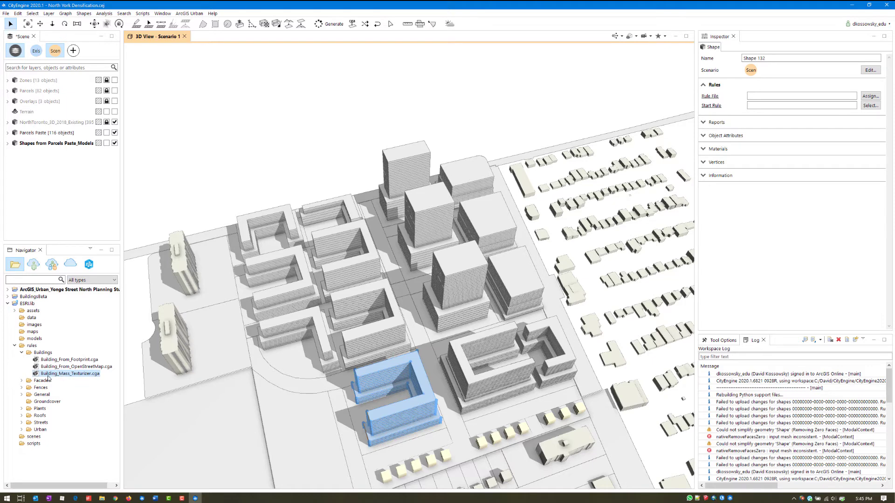
drag(47, 376, 385, 410)
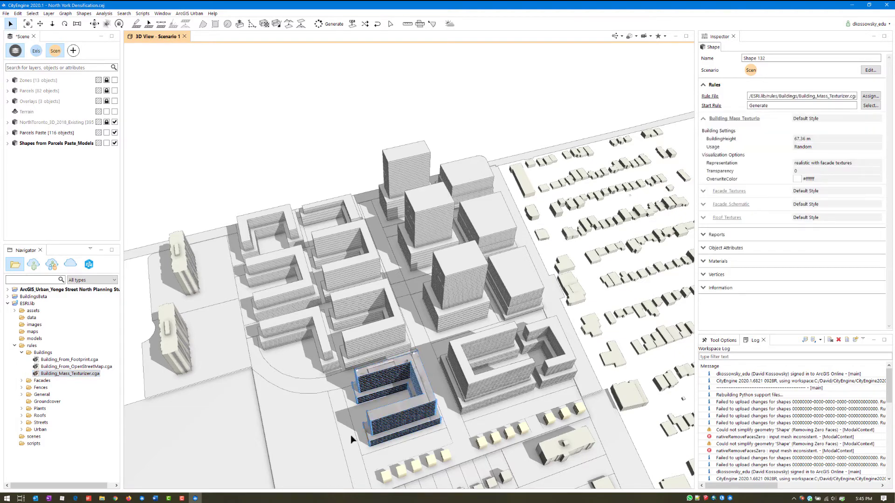
- Set the usage of the textured U-shaped building to Office
alt+drag(353, 434, 409, 265)
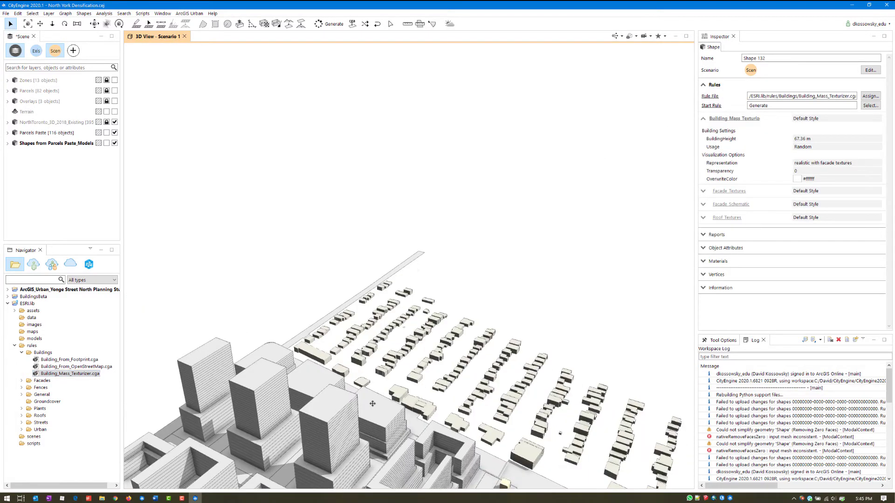
alt+middle_drag(397, 281, 399, 275)
key(f)
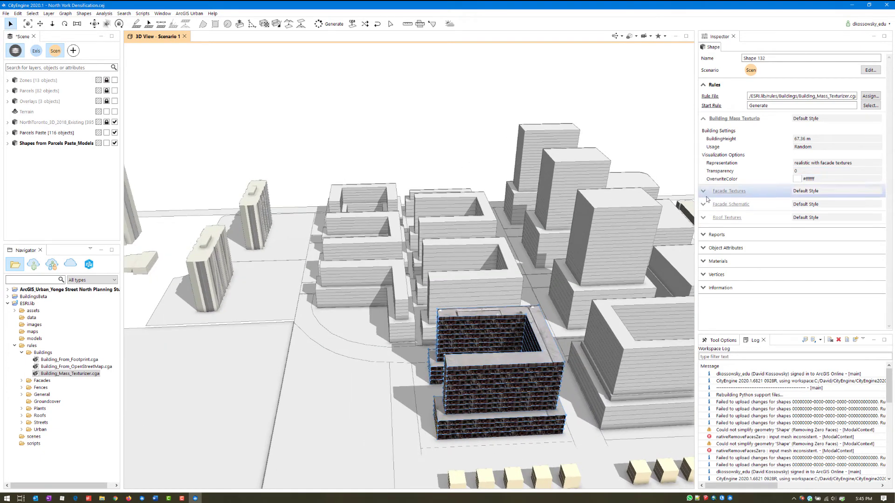
click(879, 147)
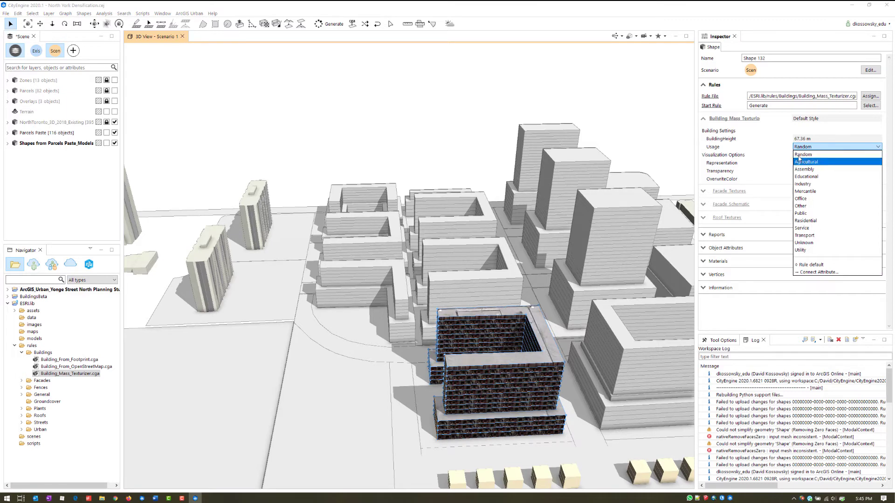
click(803, 198)
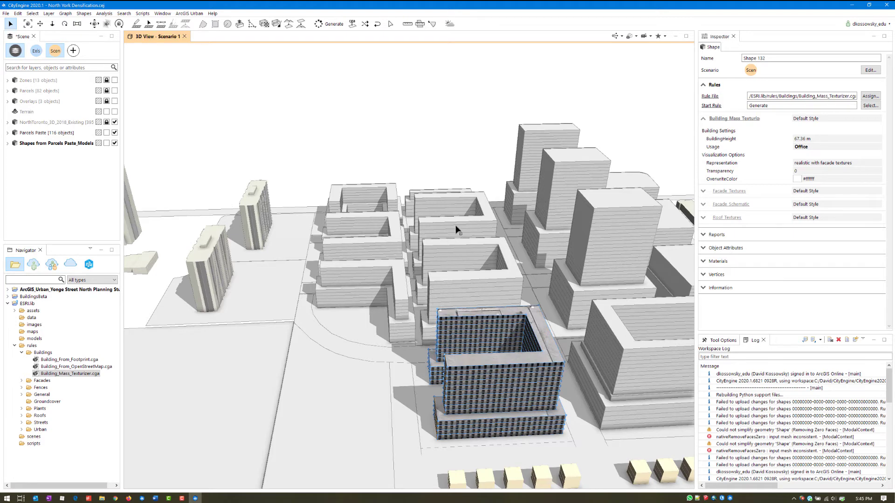
- Apply the Building_Mass_Texturizer.cga rule to the four untextured courtyard and L-shaped buildings behind the textured U-shaped one and set their usage to Office
click(475, 284)
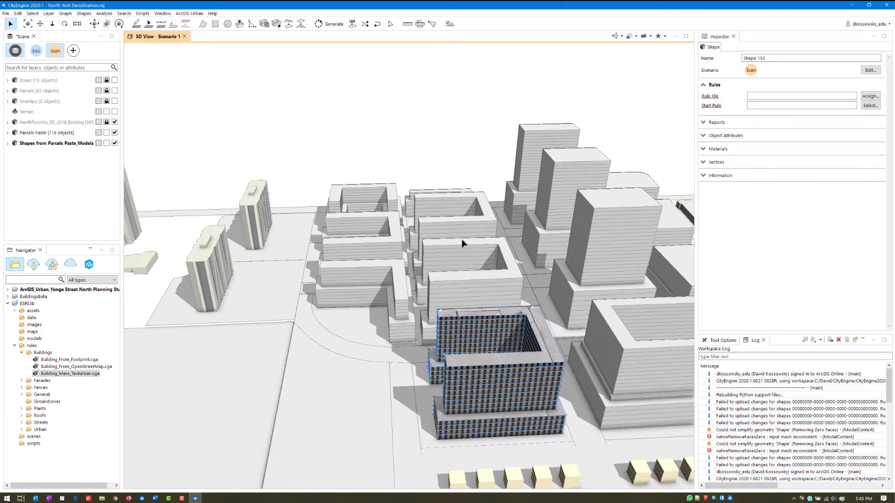
shift+click(434, 223)
shift+click(371, 242)
shift+click(358, 283)
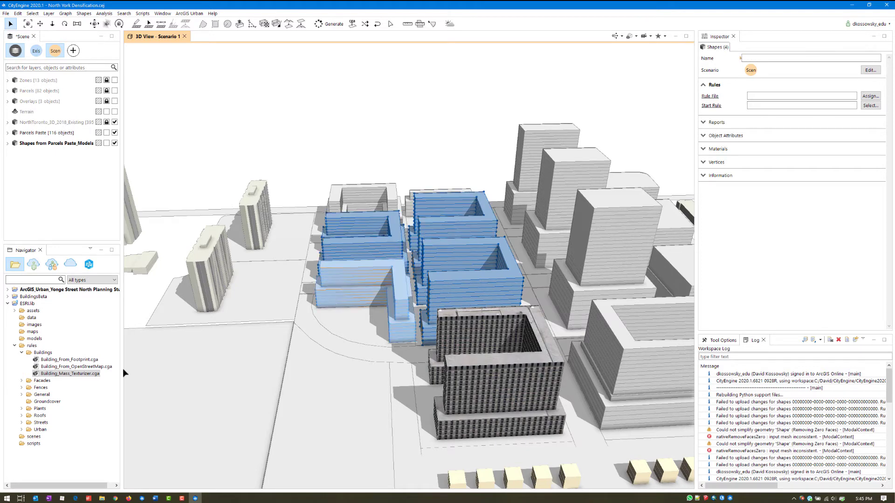
drag(59, 374, 378, 279)
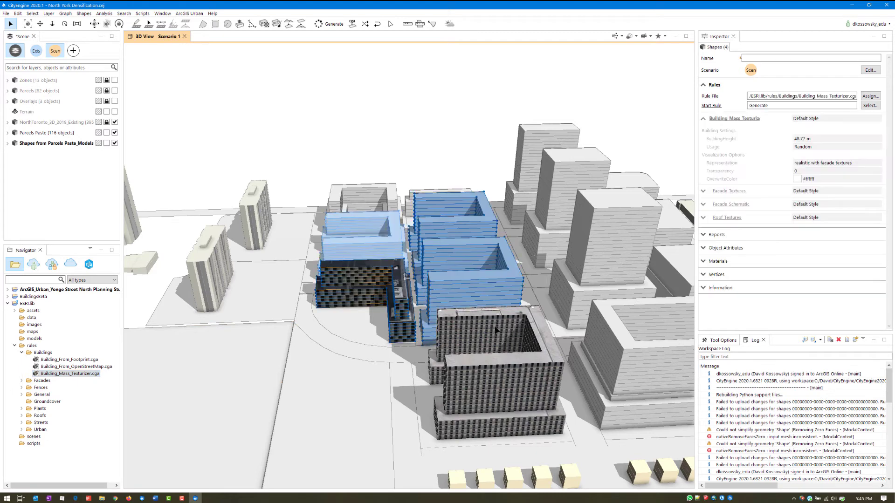
click(863, 147)
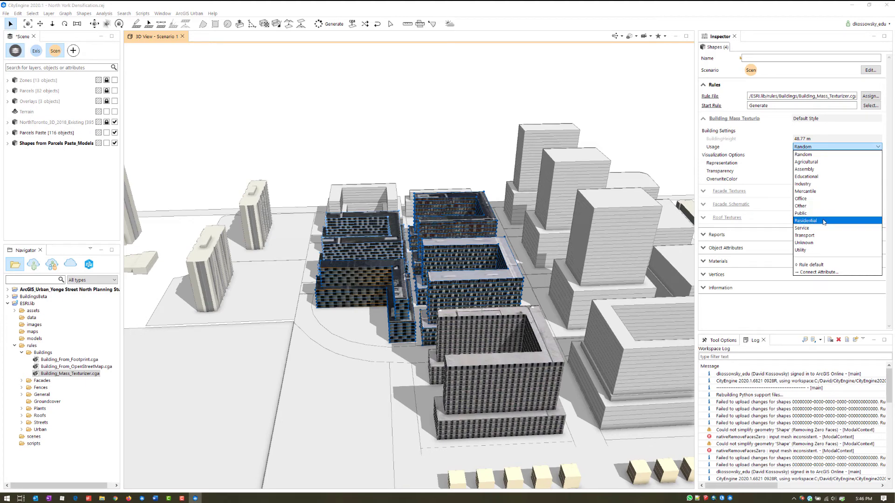
click(811, 199)
- Texture the three buildings in the column nearest the existing slab towers with Building_Mass_Texturizer.cga and set their usage to Residential
alt+drag(412, 162, 451, 333)
click(426, 333)
shift+click(425, 262)
shift+click(424, 228)
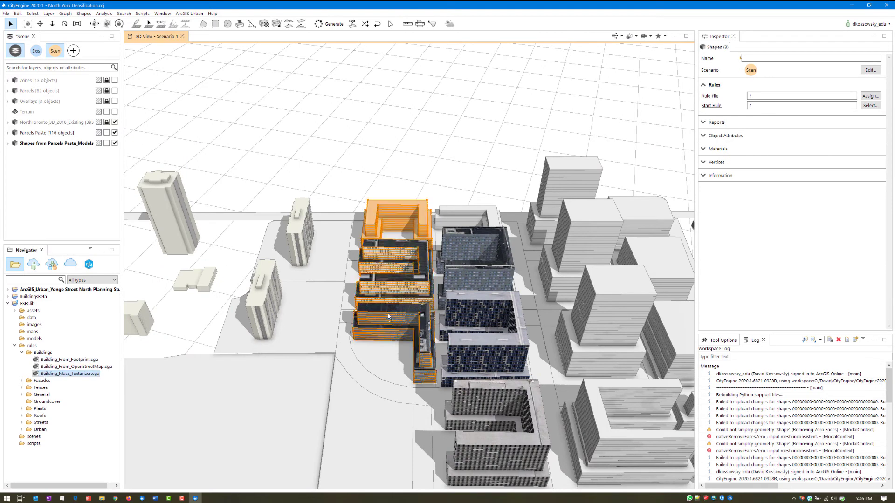
click(837, 146)
click(810, 221)
- Apply Building_Mass_Texturizer.cga to the far courtyard building, the three towers and the large front courtyard building, and set their usage to Residential
click(492, 218)
shift+click(554, 210)
shift+click(568, 267)
shift+click(578, 339)
shift+click(564, 421)
drag(70, 374, 592, 331)
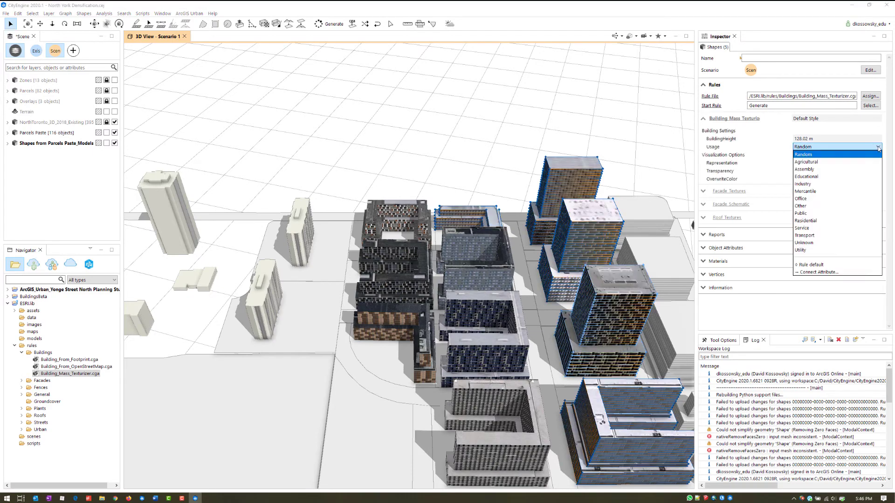
click(879, 148)
click(819, 221)
- Apply Building_Mass_Texturizer.cga to the four remaining untextured blocks along the main road and set their usage to Residential
click(537, 321)
middle_drag(537, 323, 446, 289)
alt+drag(653, 364, 452, 340)
click(385, 386)
shift+click(434, 322)
shift+click(489, 264)
shift+click(523, 217)
drag(70, 374, 542, 313)
click(878, 147)
click(823, 222)
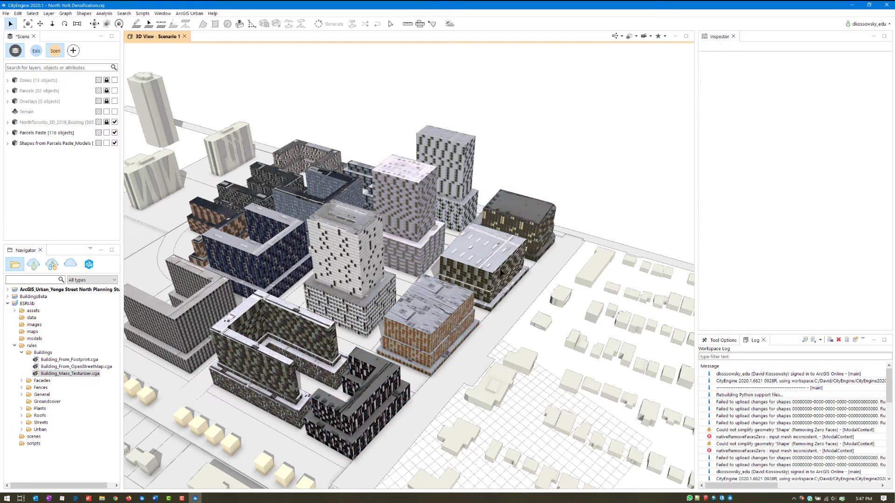
- Texture the planned rows of small houses and choose their usage
click(877, 147)
click(874, 155)
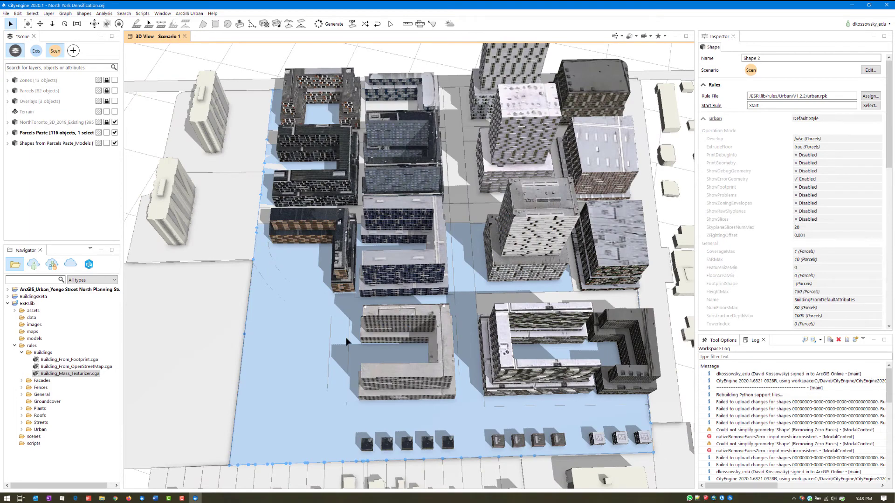
- Delete the large parcel shape lying beneath the whole development from the Parcels Paste layer
scroll(347, 338, up, 2)
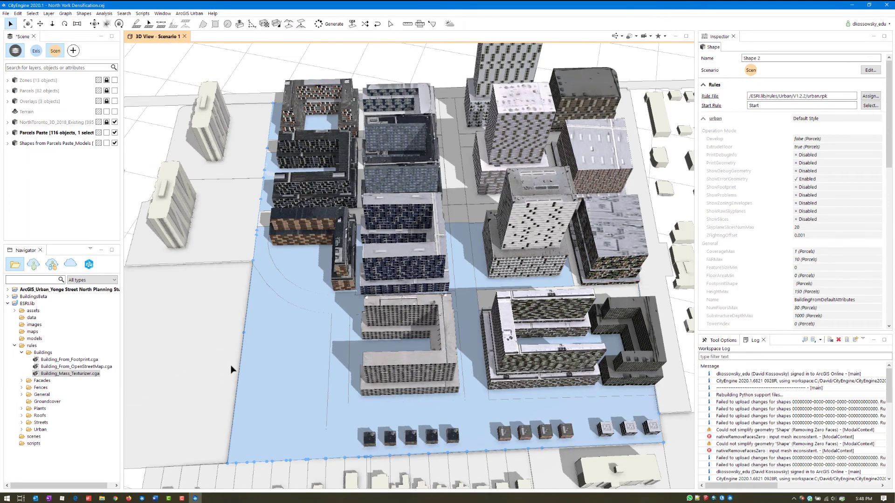
key(Delete)
- Apply the Plant_Distributor.cga rule to the green park parcel, the quarter-circle parcel and the two selected courtyard parcels
click(286, 309)
middle_drag(285, 308, 310, 336)
shift+click(320, 211)
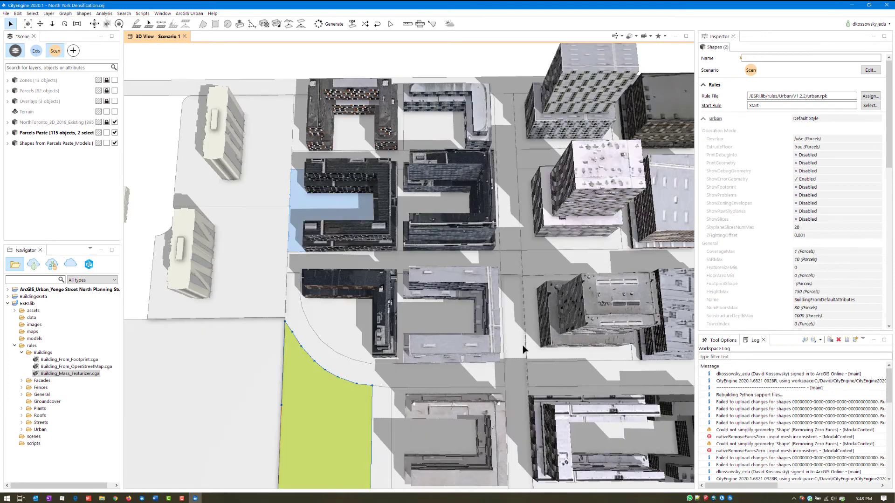
shift+click(431, 126)
middle_drag(481, 419, 308, 354)
middle_drag(200, 312, 416, 371)
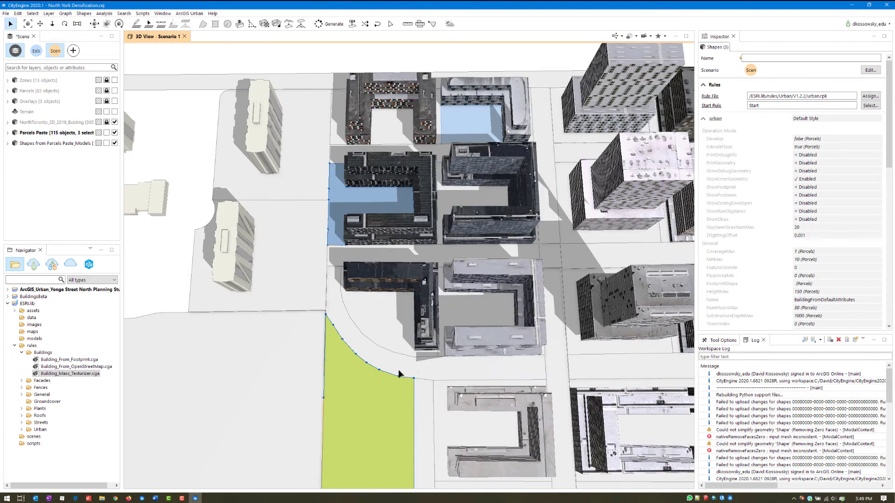
shift+click(409, 348)
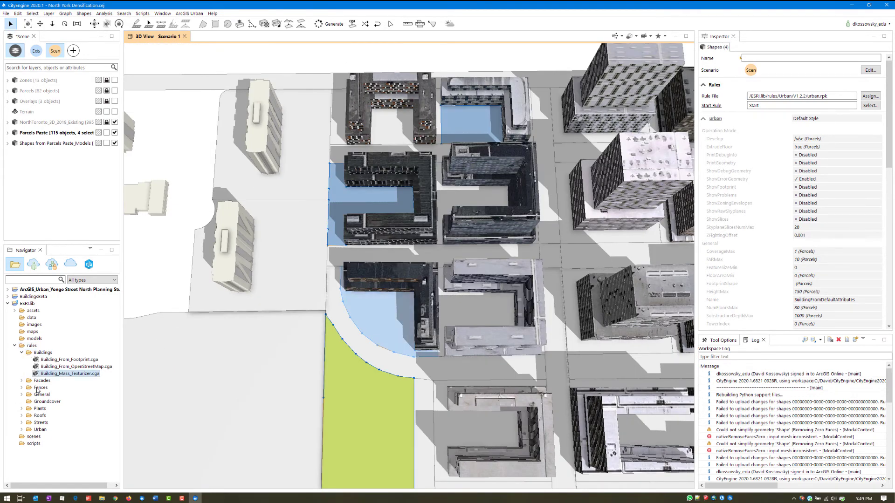
click(21, 409)
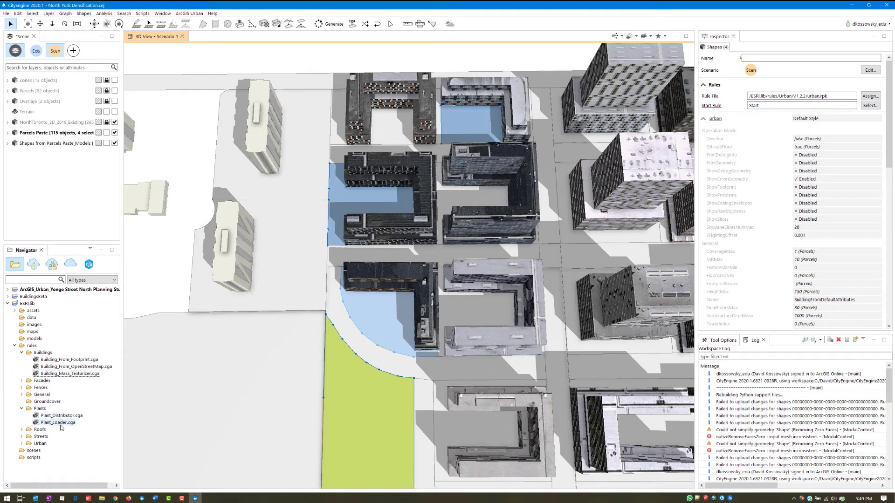
drag(59, 417, 391, 402)
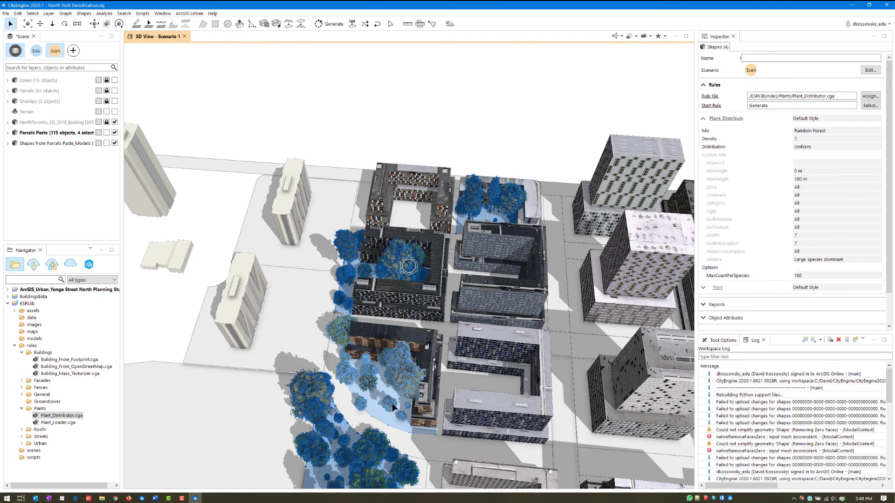
- Set the plant density of the four planted parcels to 0.75 and their mix to Zone 7 Trees
middle_drag(390, 403, 386, 314)
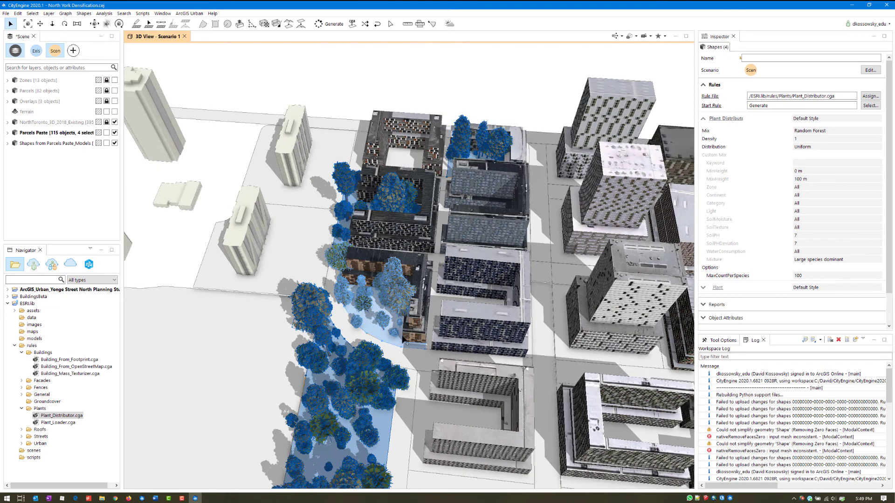
click(814, 139)
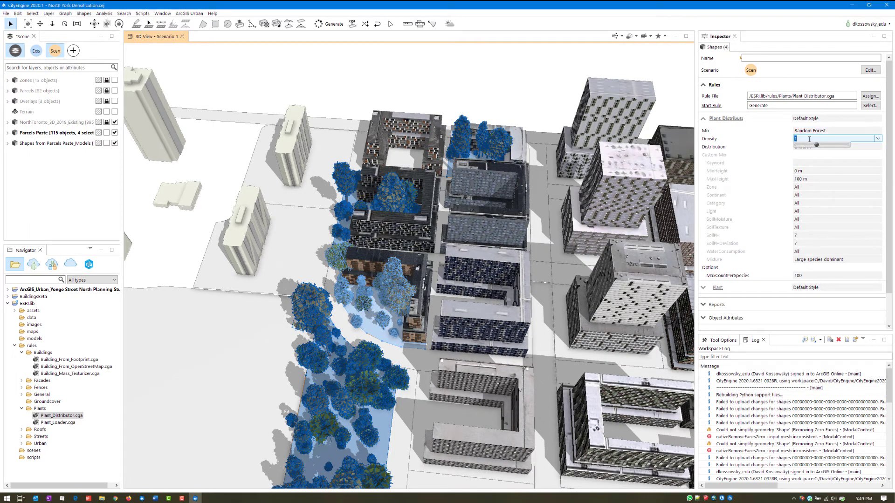
mouse_move(785, 142)
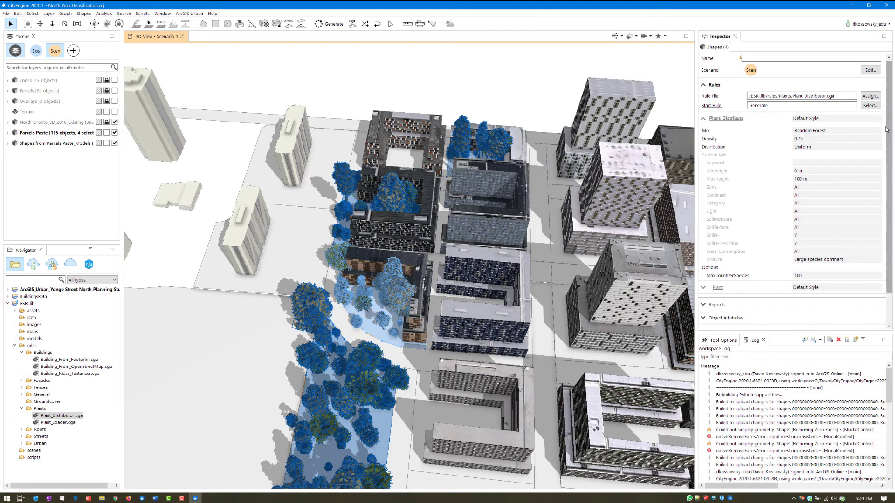
click(832, 131)
click(833, 162)
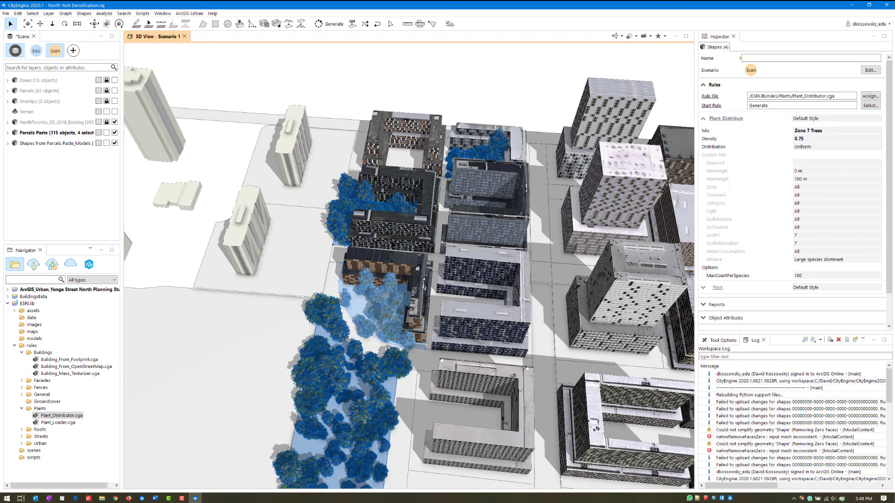
- Set the plant density of the three planted building parcels, excluding the park, to 0.4
alt+drag(452, 74, 363, 274)
click(397, 167)
shift+click(480, 91)
shift+click(378, 278)
click(820, 138)
text(0.4)
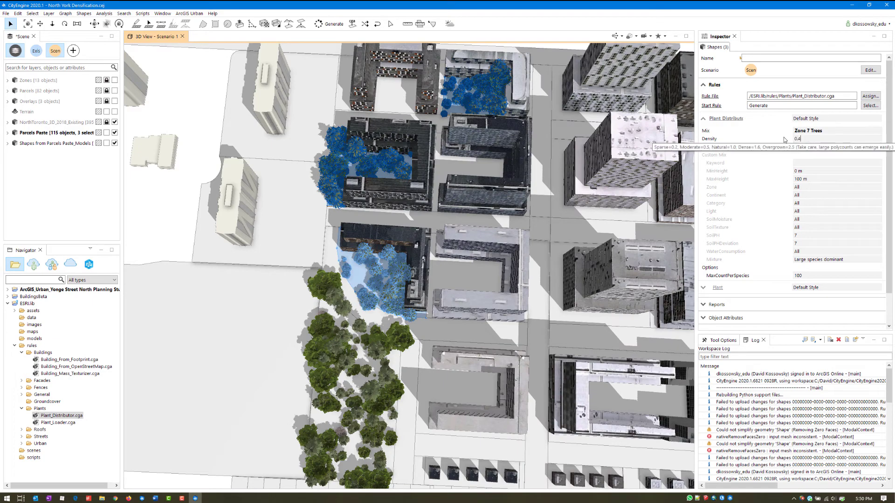
key(Return)
- Change the species mixture of the three planted building parcels and clear the selection
click(819, 261)
click(819, 282)
alt+drag(435, 193, 433, 135)
click(279, 322)
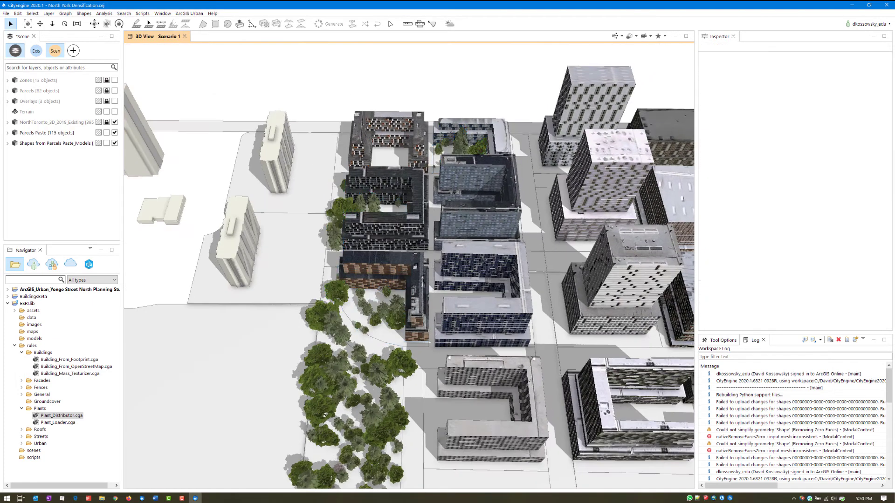
- Select all unlocked objects in the scene and publish the selected models to the Urban scene layer
scroll(409, 275, down, 4)
scroll(433, 279, down, 3)
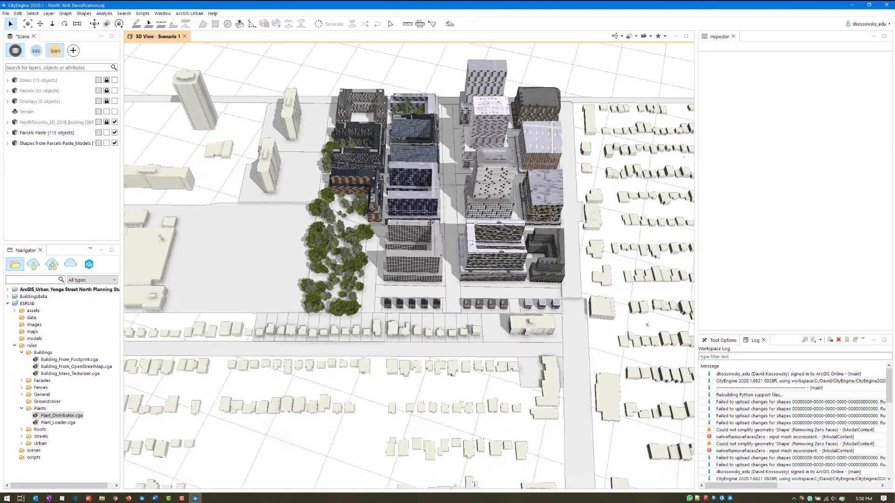
scroll(426, 279, down, 3)
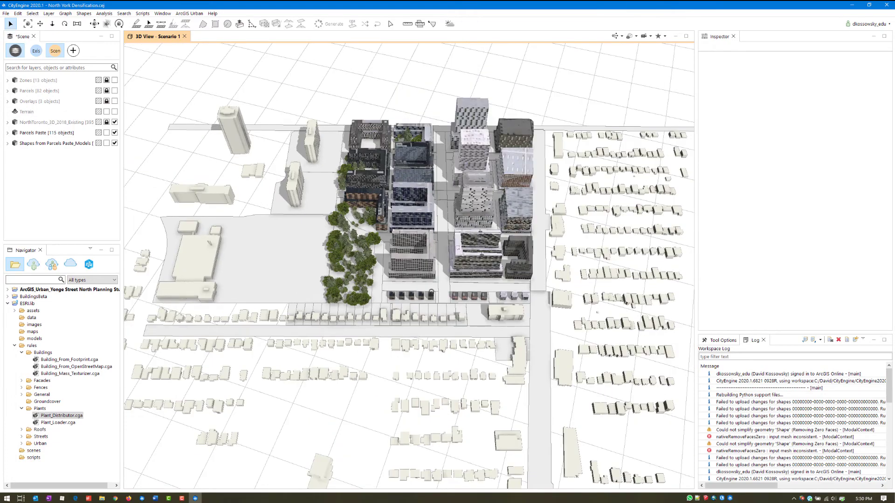
alt+drag(385, 245, 439, 253)
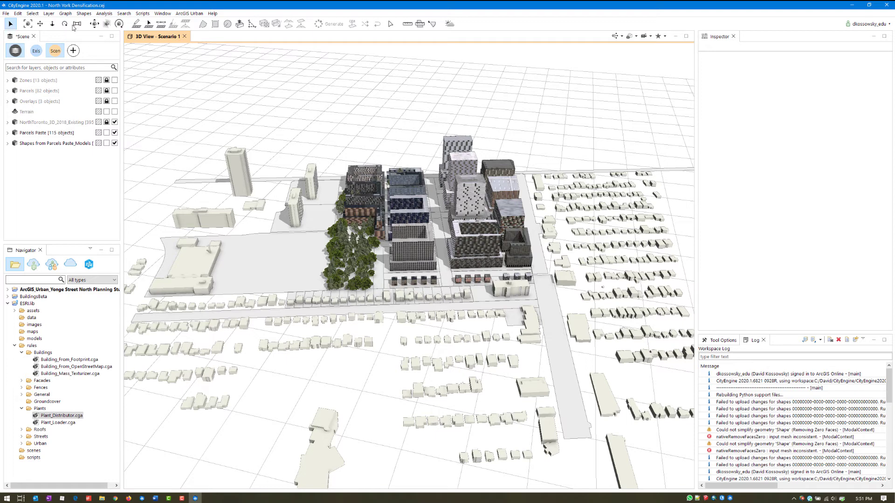
click(32, 13)
click(37, 23)
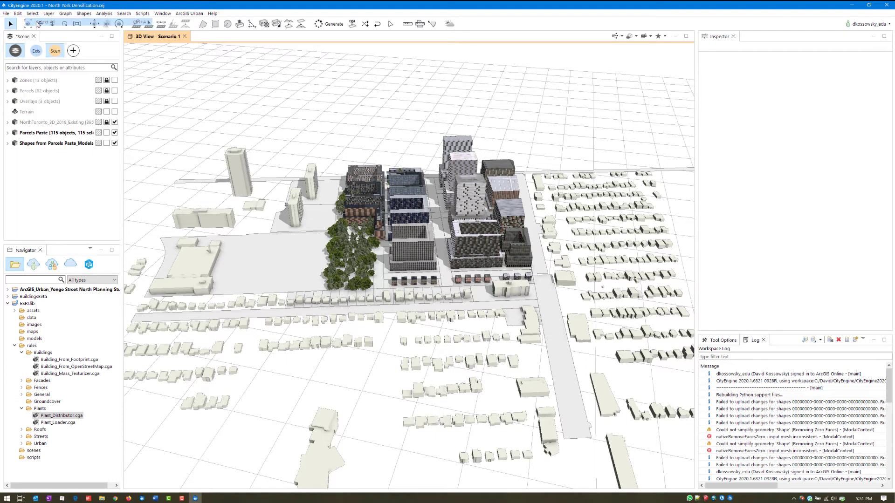
click(192, 14)
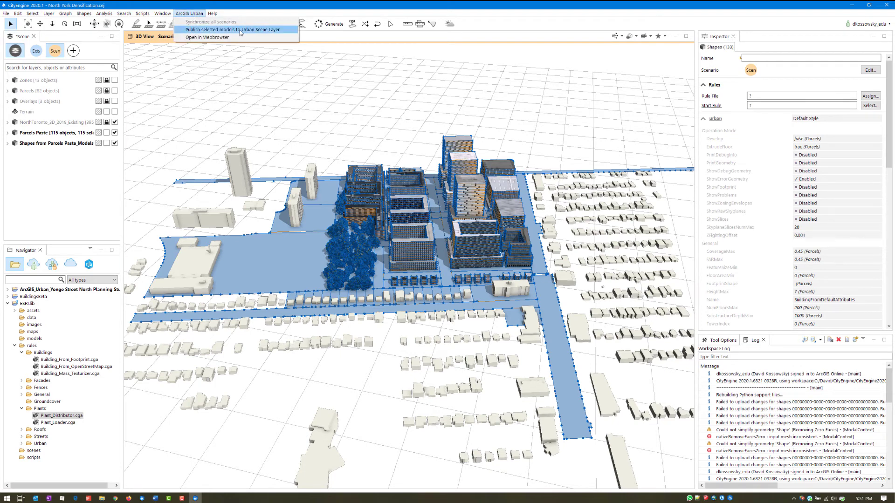
click(264, 29)
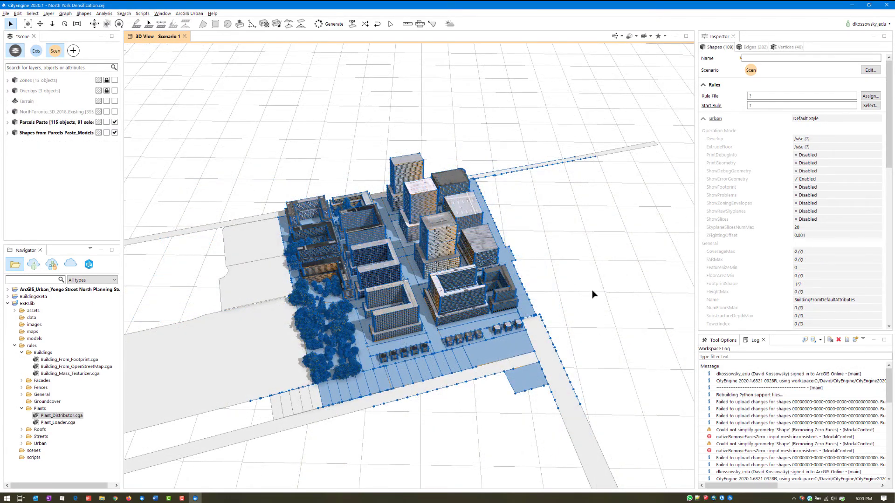
- In ArcGIS Urban, compare the Existing and Scenario 1 views of the North York Densification plan and open the plan for editing
click(592, 293)
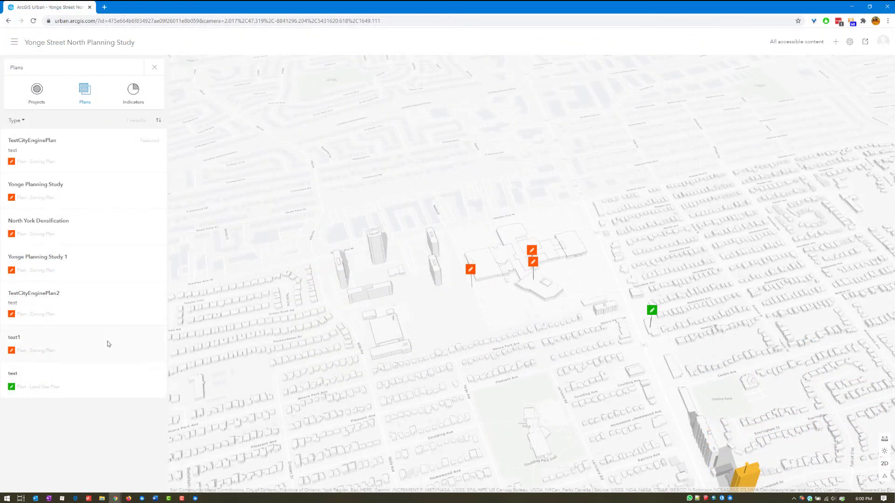
click(100, 226)
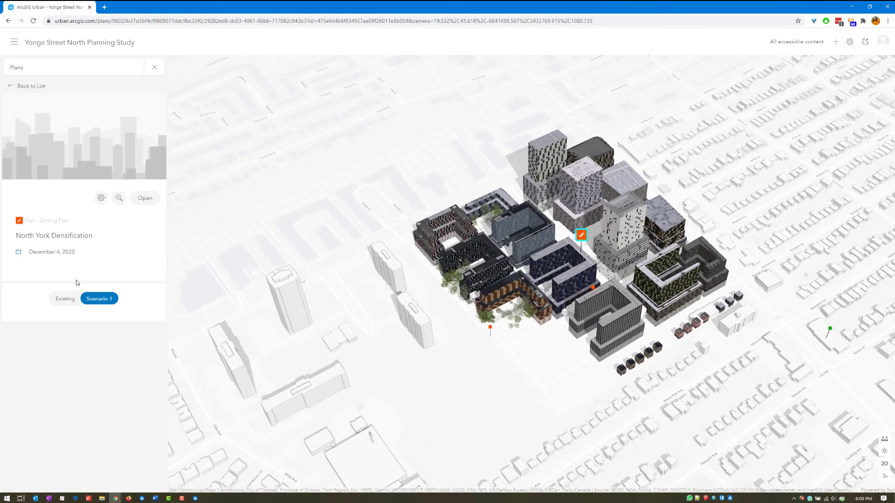
click(64, 301)
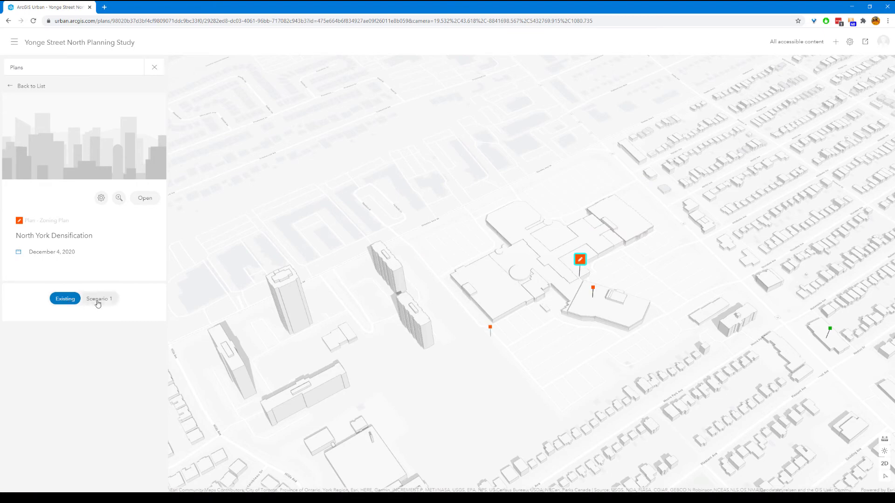
right_drag(704, 341, 549, 364)
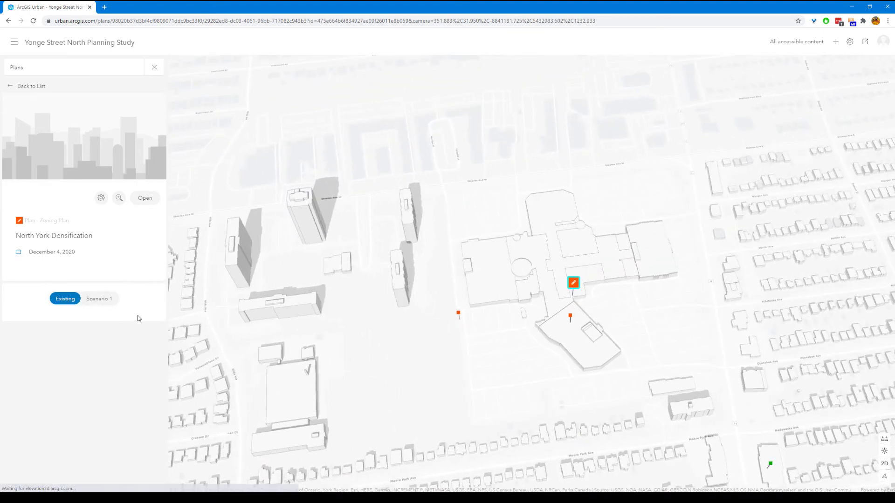
click(99, 299)
right_drag(653, 322, 655, 295)
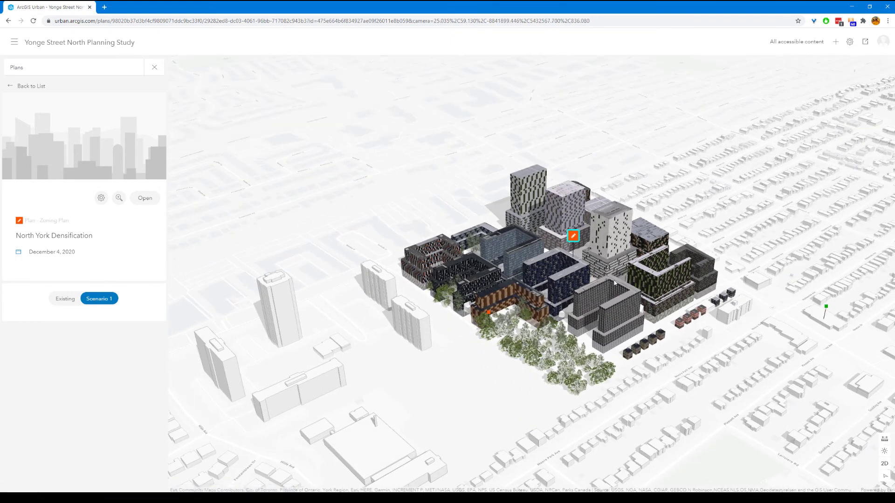
click(145, 199)
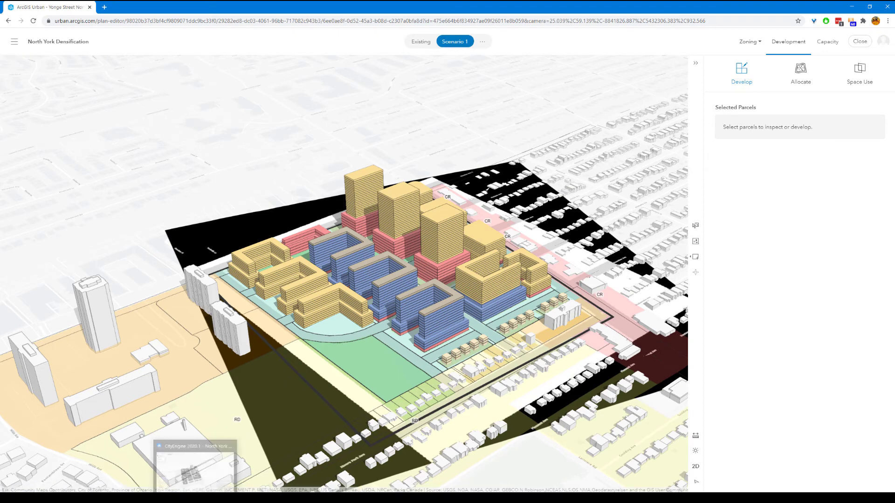
- Switch to CityEngine, select the developed parcels with their models, and export them as an Esri Scene Layer Package named North York Densification
click(197, 473)
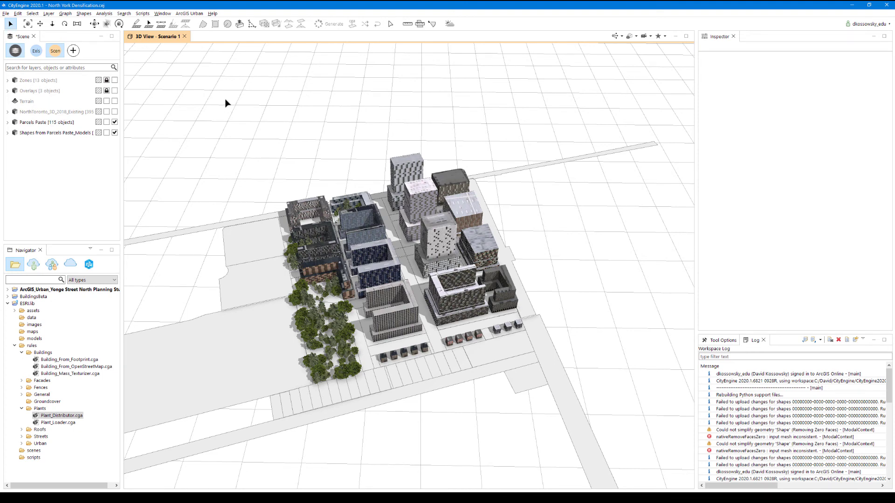
drag(224, 95, 600, 409)
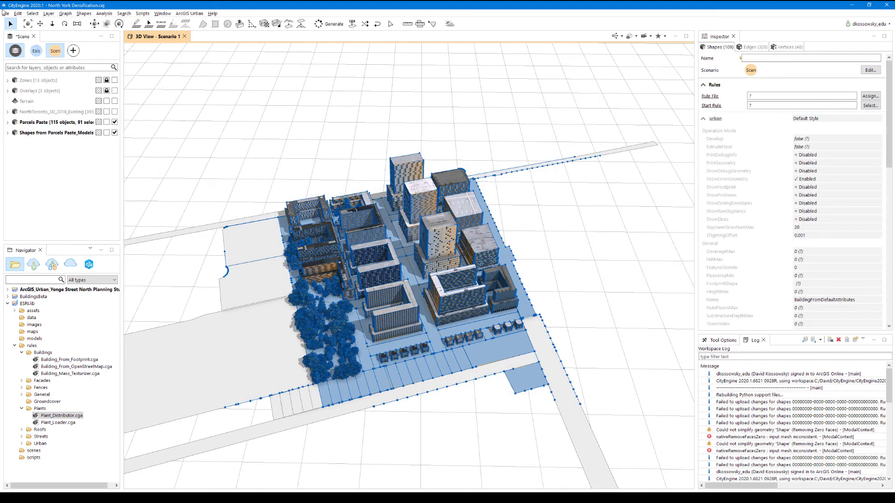
click(6, 13)
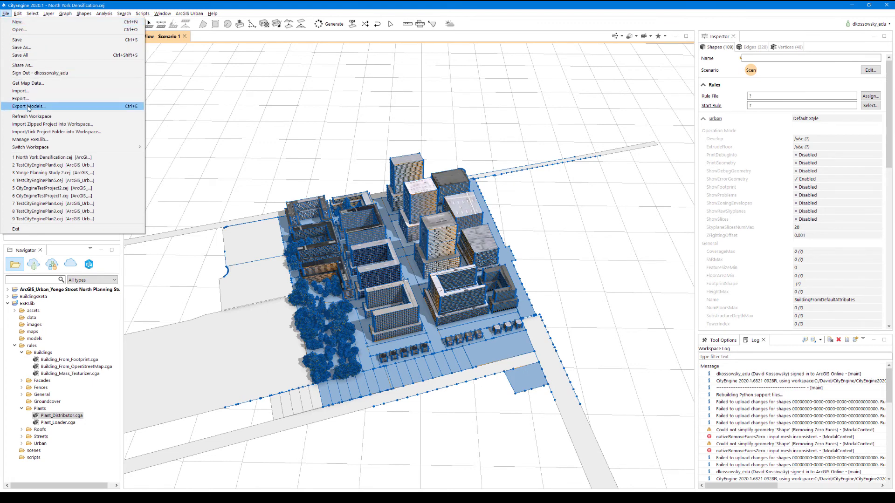
click(35, 107)
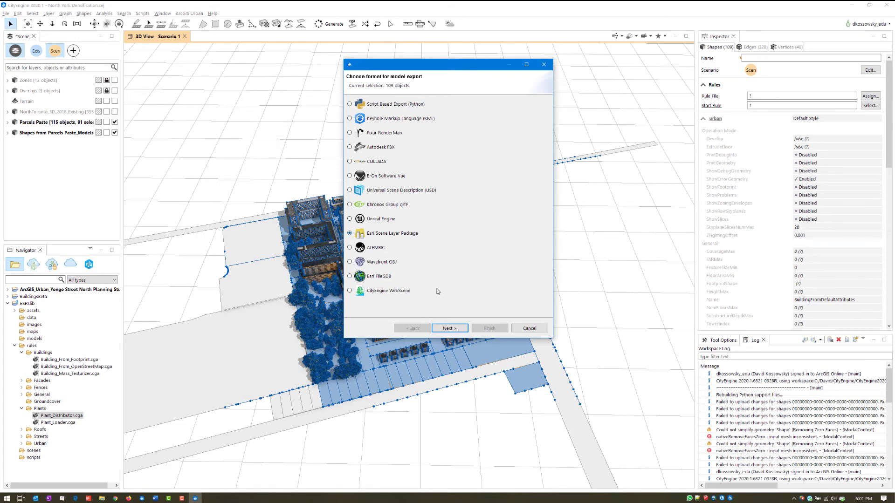
click(450, 328)
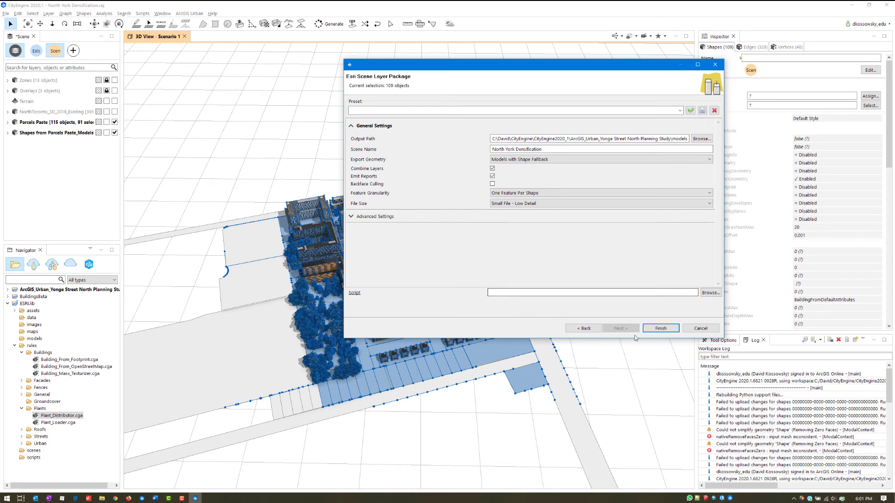
click(662, 329)
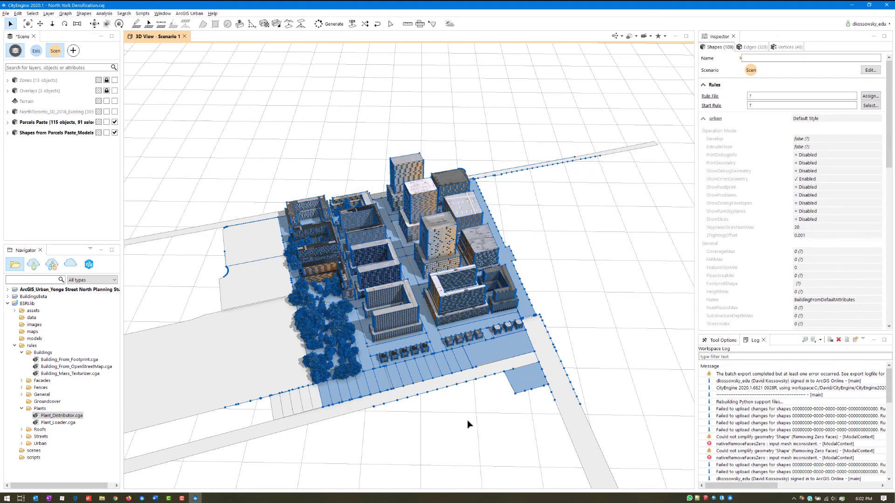
- Analyze North York Densification.slpk from the project's models folder and share it to the ArcGIS Online account, publishing it after upload
click(7, 303)
click(7, 289)
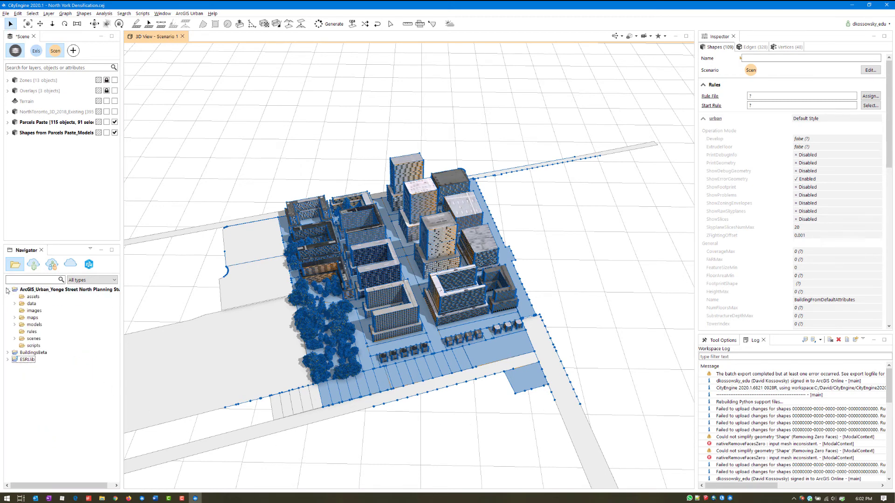
click(14, 325)
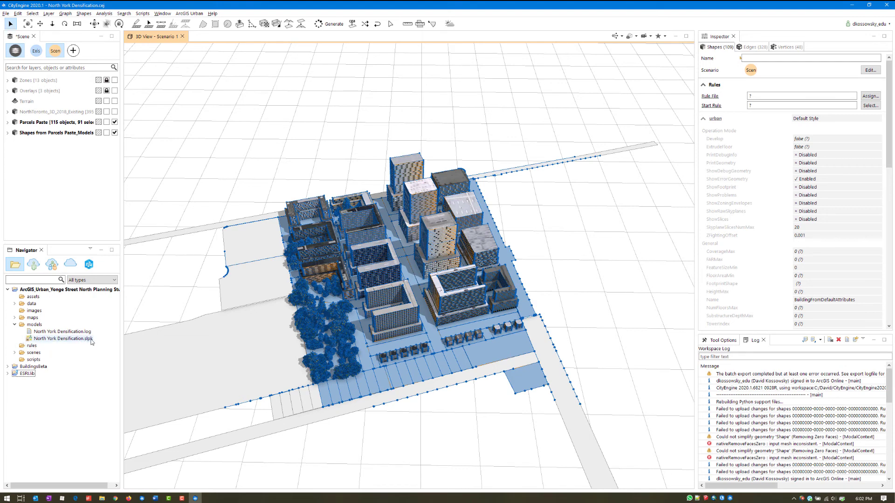
right_click(71, 343)
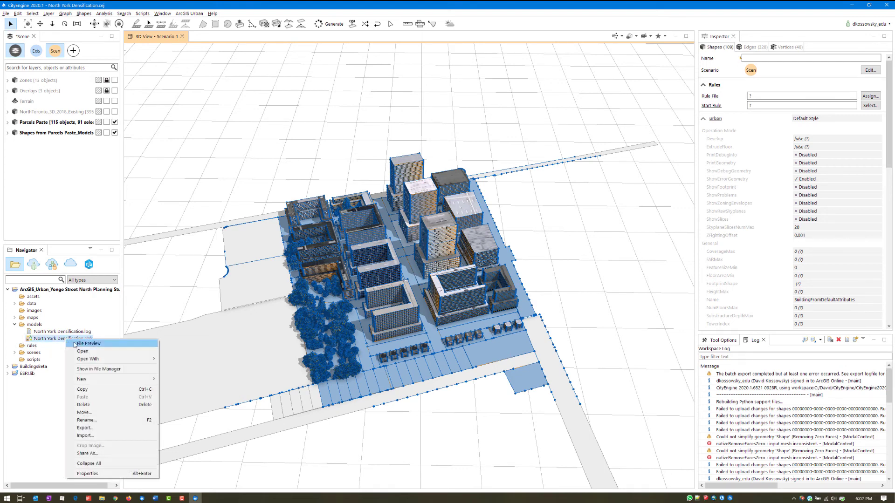
click(100, 453)
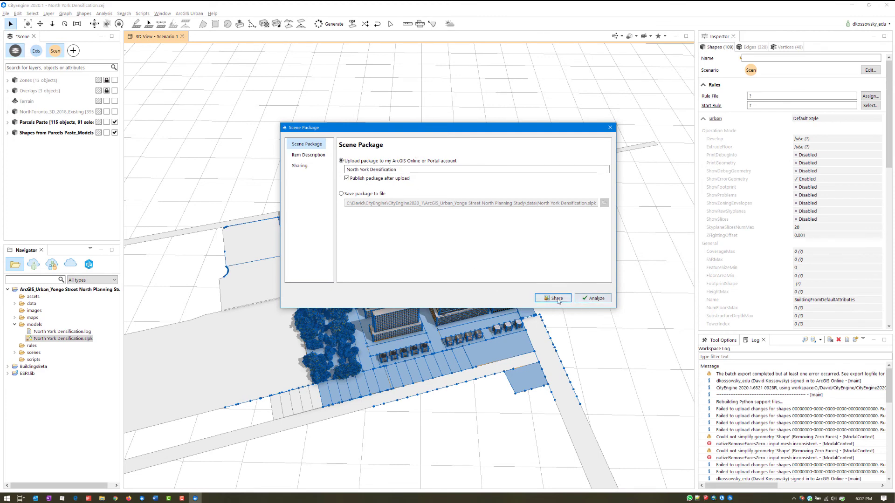
click(597, 299)
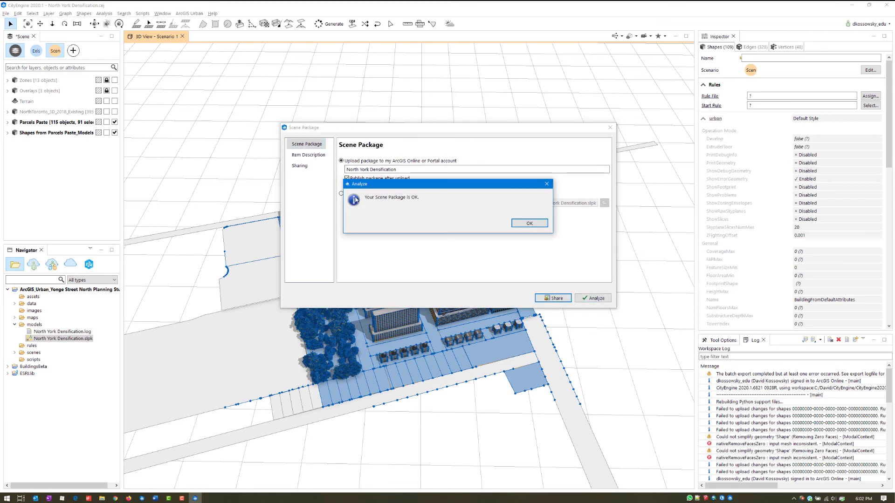
click(529, 224)
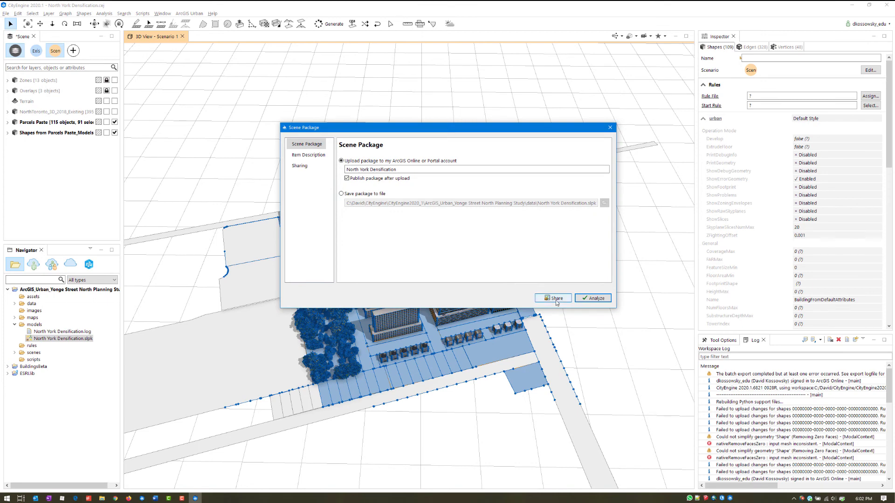
click(555, 299)
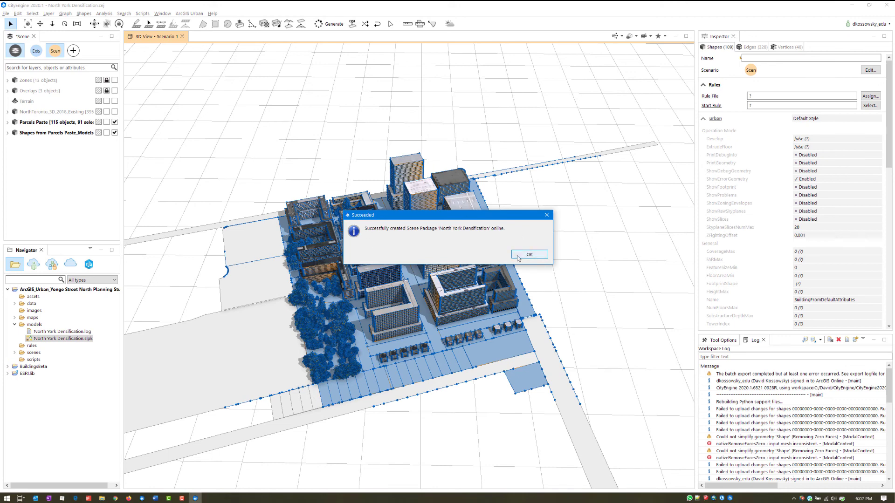
click(529, 255)
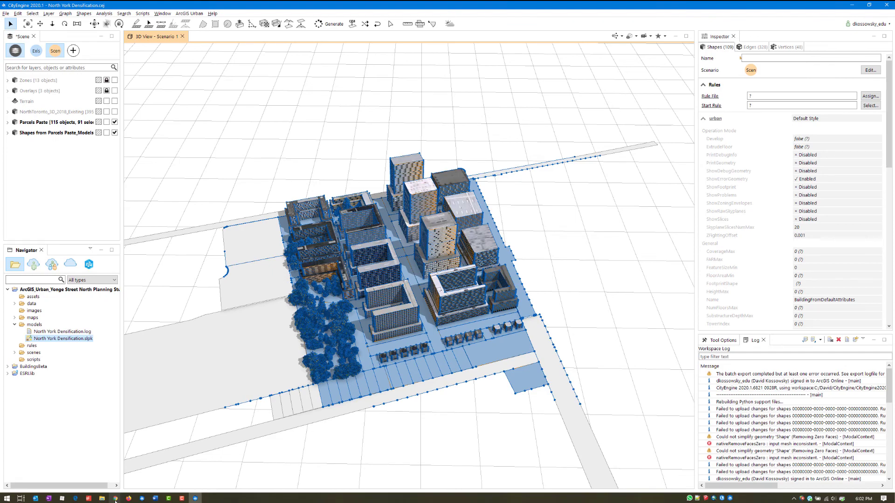
- Switch to the browser, open the ArcGIS Online profile in a new tab, and open the hosted North York Densification scene layer from My Content
click(115, 498)
click(886, 50)
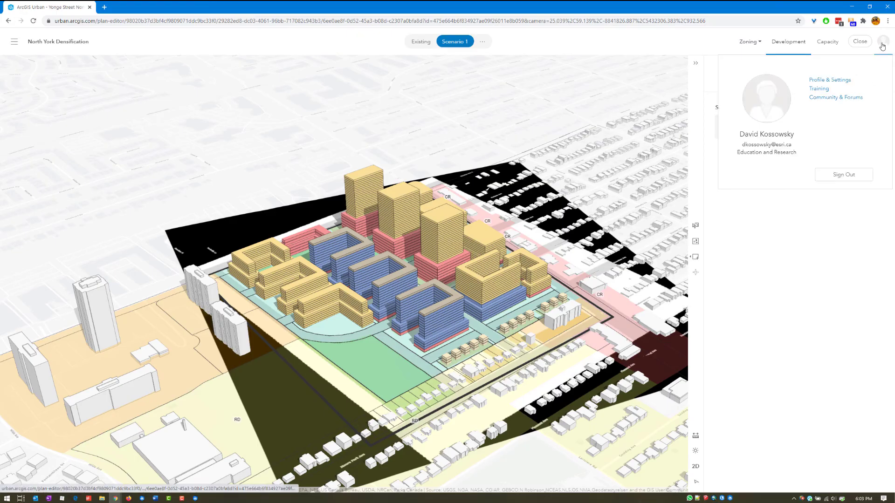
right_click(825, 81)
click(793, 86)
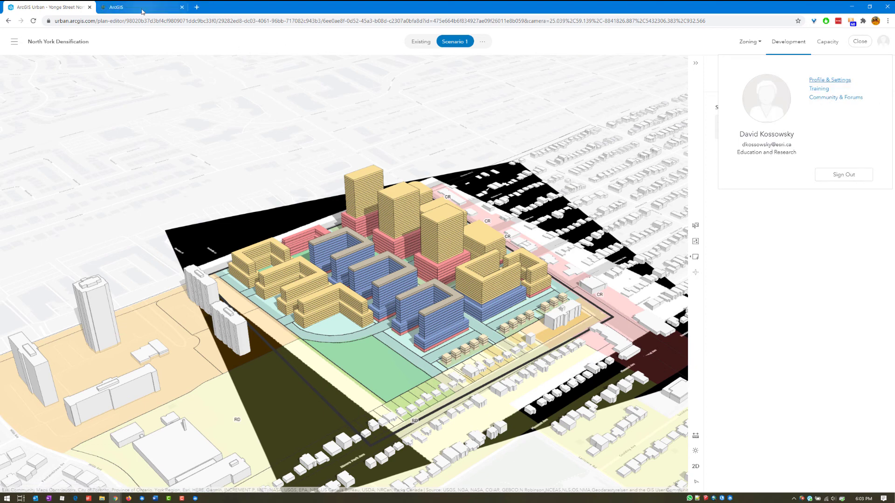
click(140, 8)
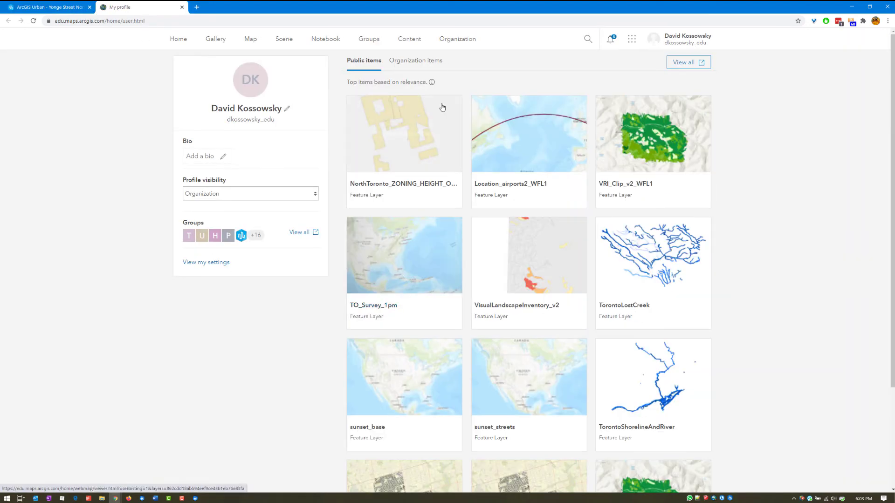
click(403, 44)
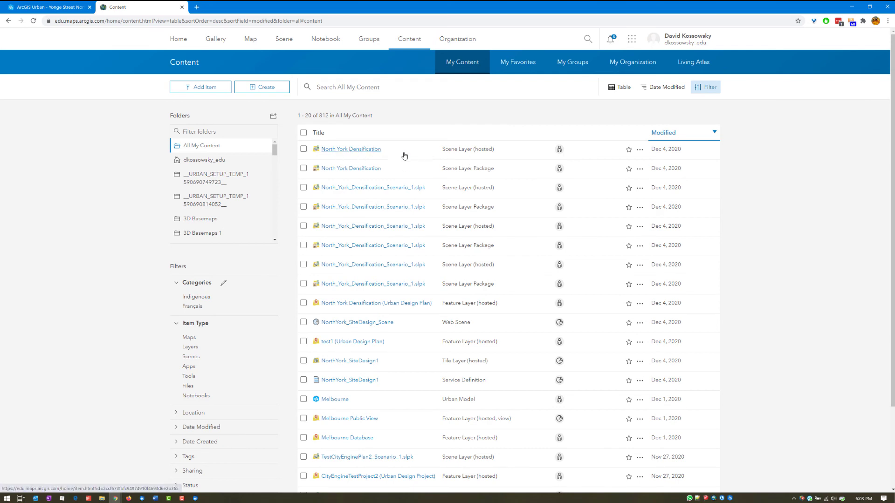
click(340, 151)
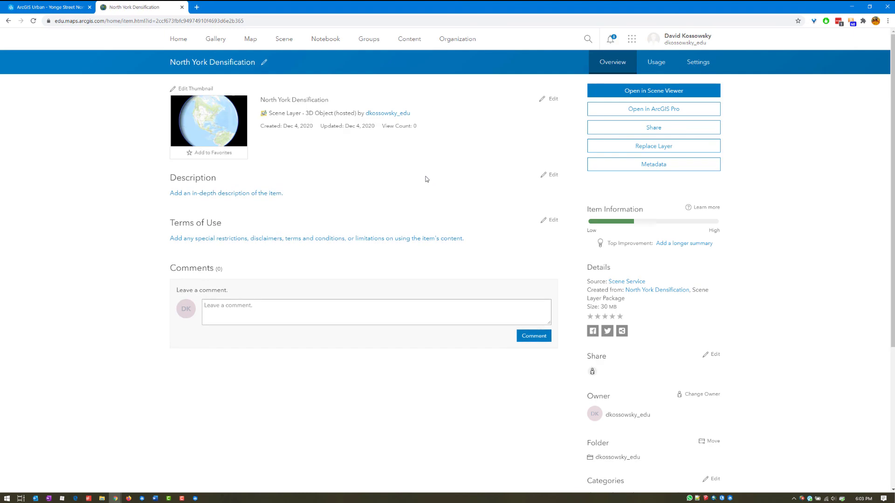
- Open the North York Densification layer in Scene Viewer and inspect the published buildings and trees from an oblique angle
click(634, 92)
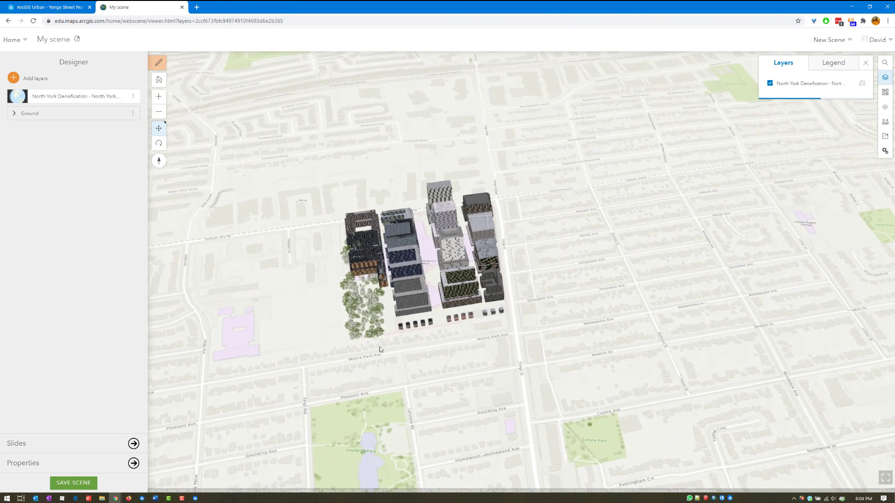
right_drag(370, 349, 461, 310)
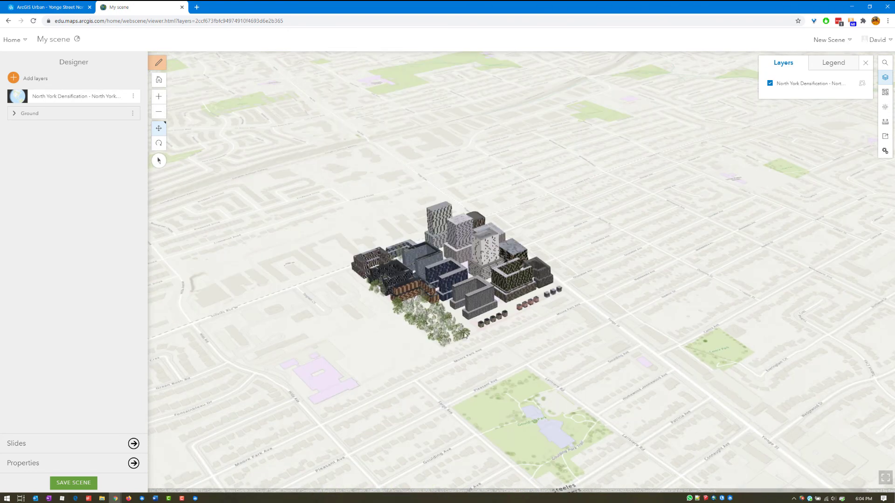
right_drag(521, 354, 505, 352)
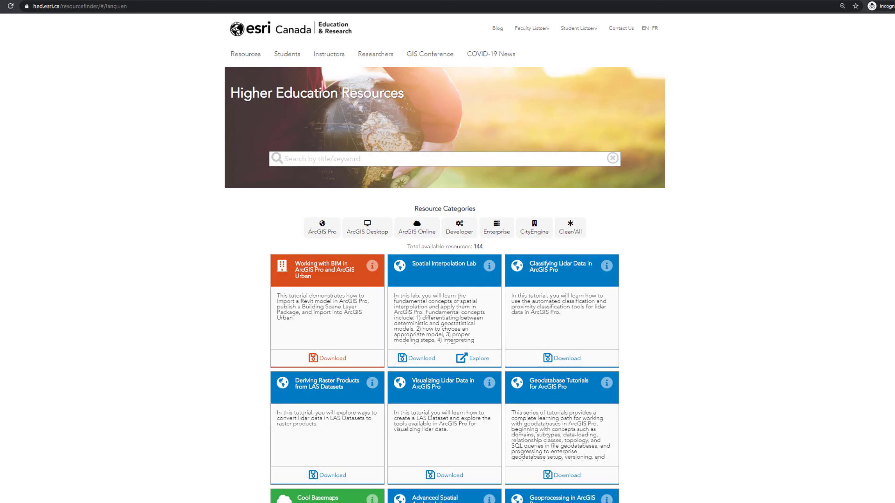
- Browse the tutorial listings on the Esri Canada Higher Education Resources page
scroll(445, 258, down, 3)
scroll(445, 258, down, 3)
scroll(444, 258, down, 3)
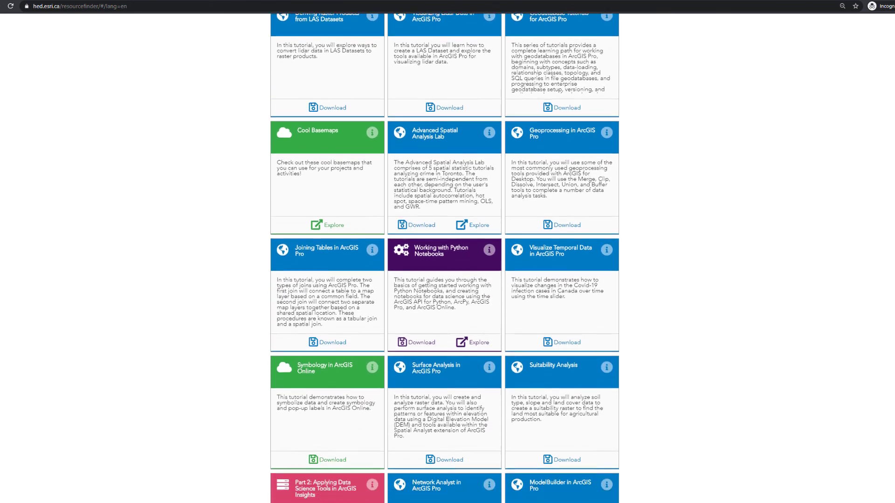
scroll(445, 258, down, 3)
scroll(445, 258, down, 4)
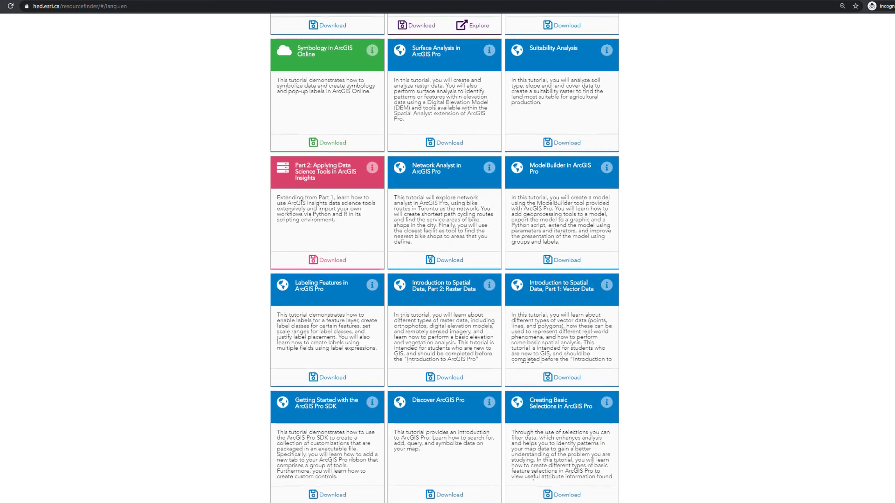
scroll(445, 258, down, 3)
scroll(445, 258, down, 2)
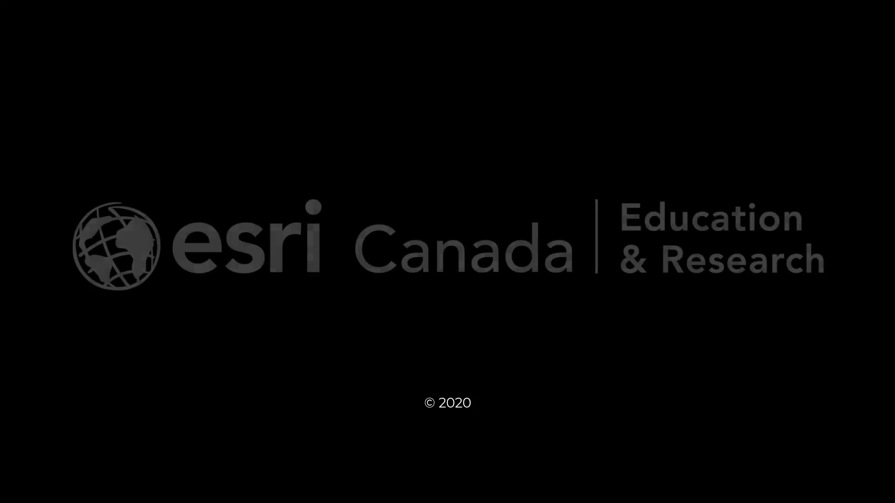